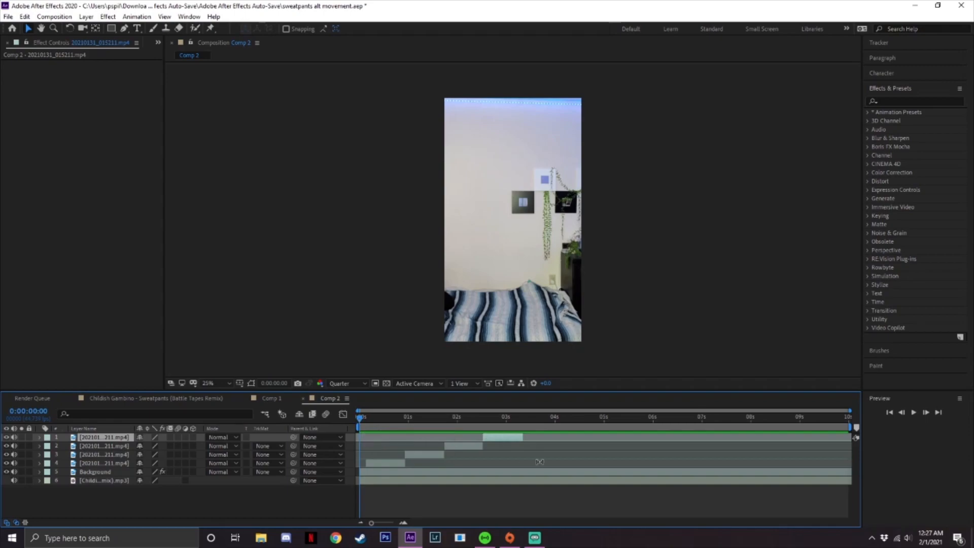
Review the four video clips across the Comp 2 timeline, return to the start and select the Background layer.
left_click_drag(370, 421, 376, 463)
left_click(380, 464)
left_click(429, 455)
left_click(469, 447)
left_click(504, 437)
left_click_drag(362, 417, 315, 448)
left_click_drag(396, 425, 408, 427)
key("Home")
left_click(376, 474)
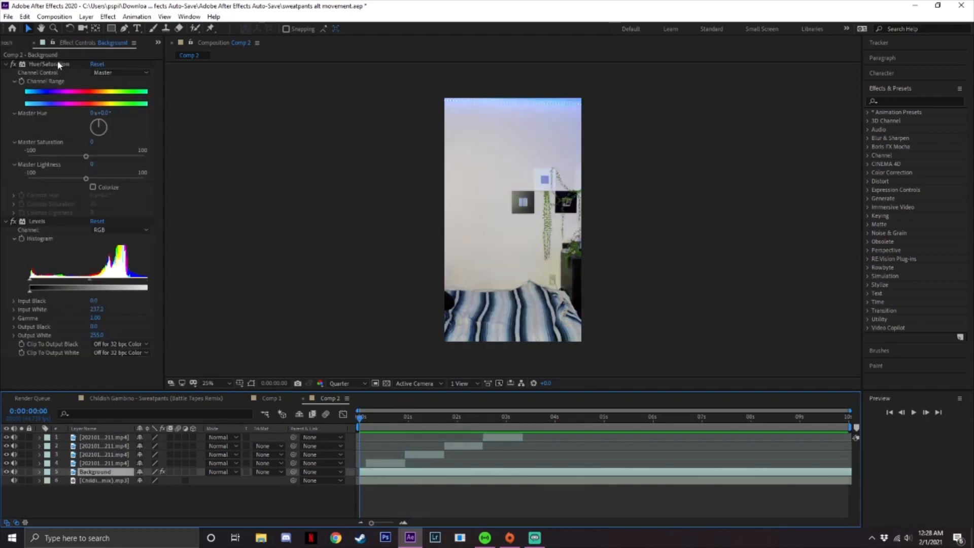
Compare the opening frames with the Background layer's Hue/Saturation and Levels effects turned off and on.
left_click(364, 419)
left_click_drag(365, 420, 365, 423)
left_click(14, 222)
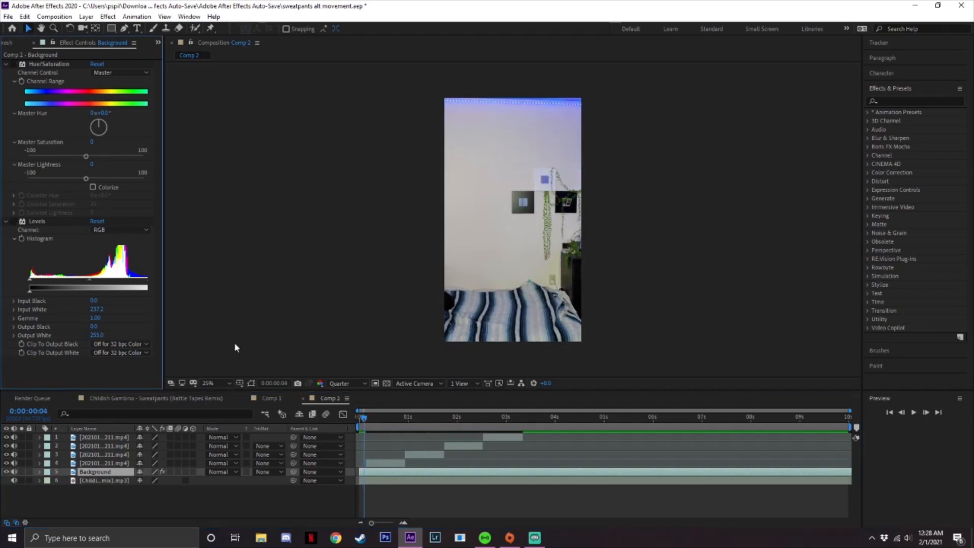
left_click(362, 419)
left_click_drag(362, 419, 363, 422)
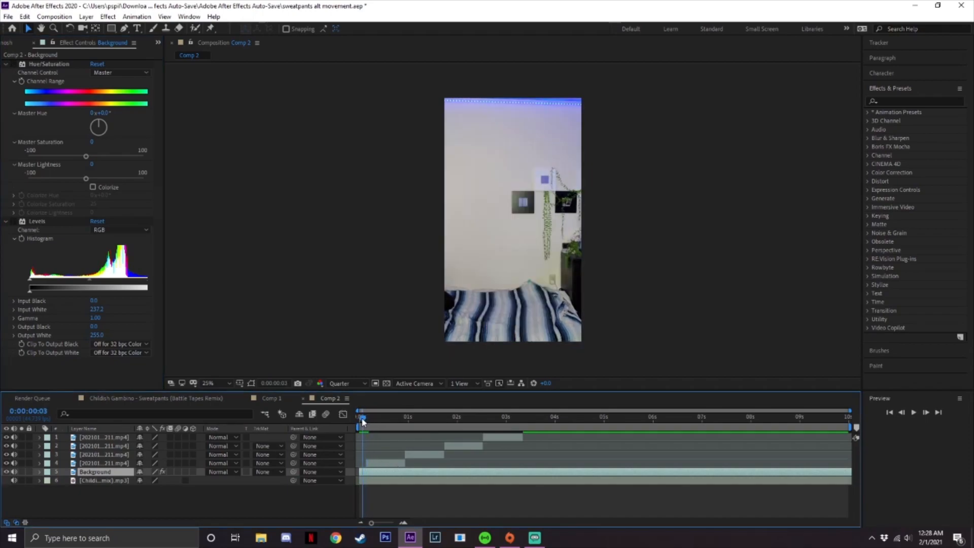
left_click(14, 64)
left_click_drag(371, 426, 360, 420)
left_click(14, 222)
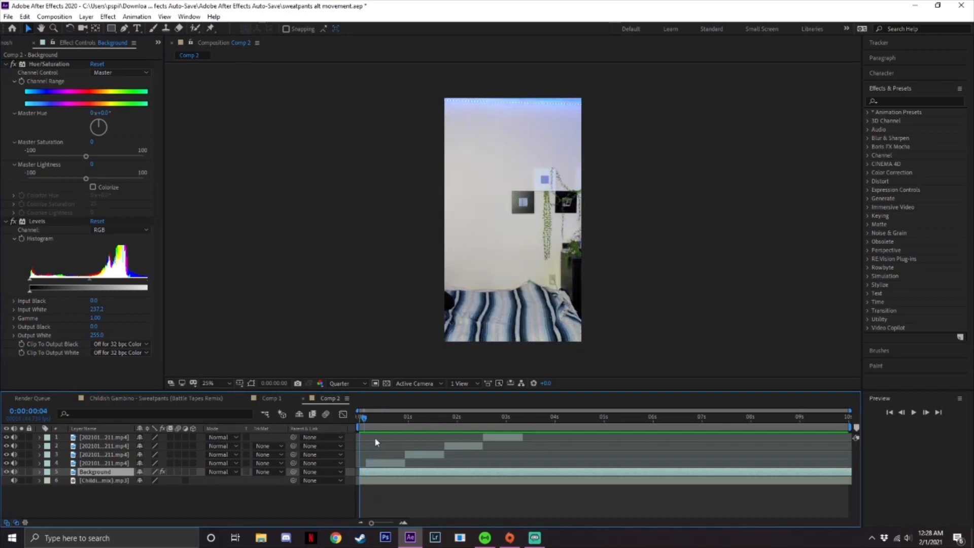
Play back the composition and step frame by frame through its opening up to the end of the first video clip.
mouse_move(310, 440)
left_mouse_down()
mouse_move(568, 448)
mouse_move(318, 440)
left_mouse_up()
key("space")
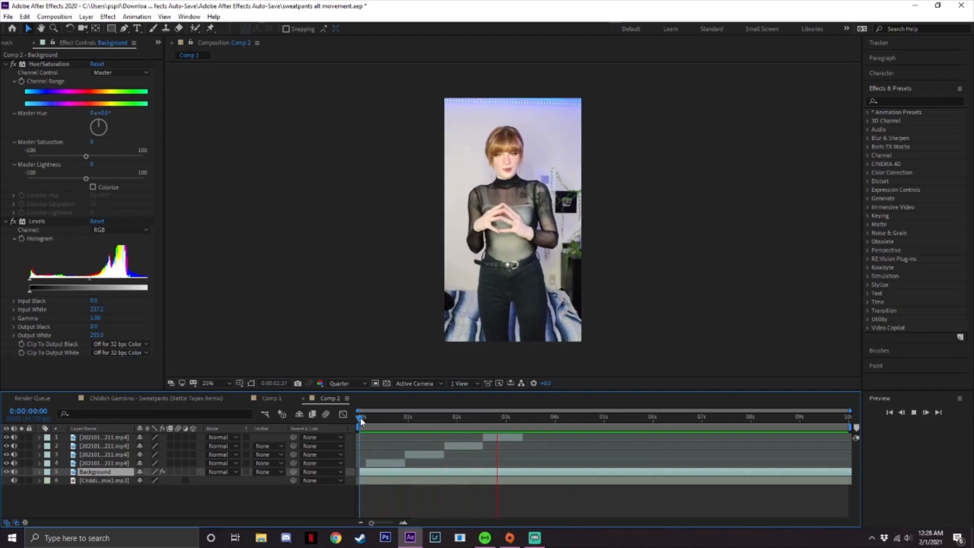
key("space")
left_click_drag(360, 417, 348, 471)
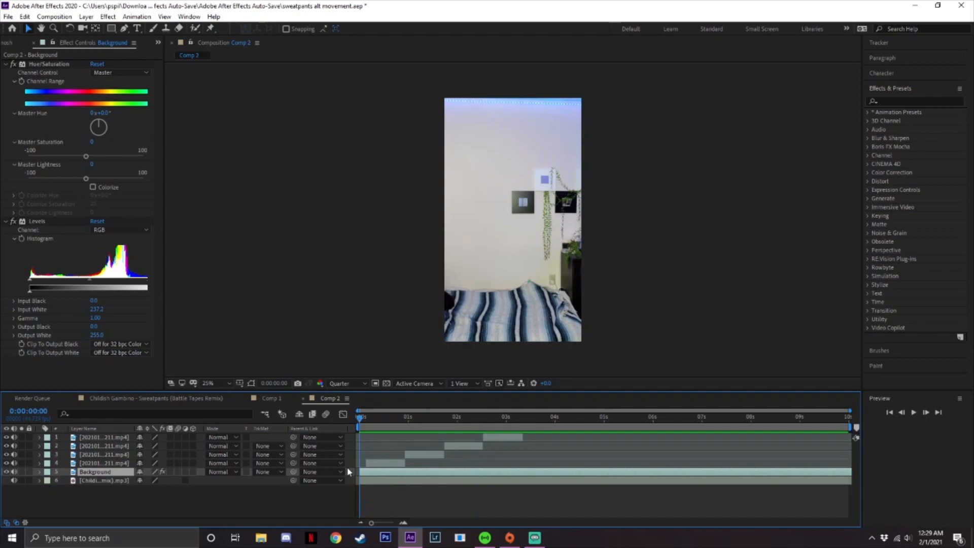
key("Page_Down")
key("Page_Down")
key("Page_Down")
key("Page_Down")
key("Page_Down")
key("Home")
key("Page_Down")
key("Page_Down")
key("Page_Down")
key("Page_Down")
key("Page_Up")
key("Page_Up")
key("Page_Up")
key("Page_Down")
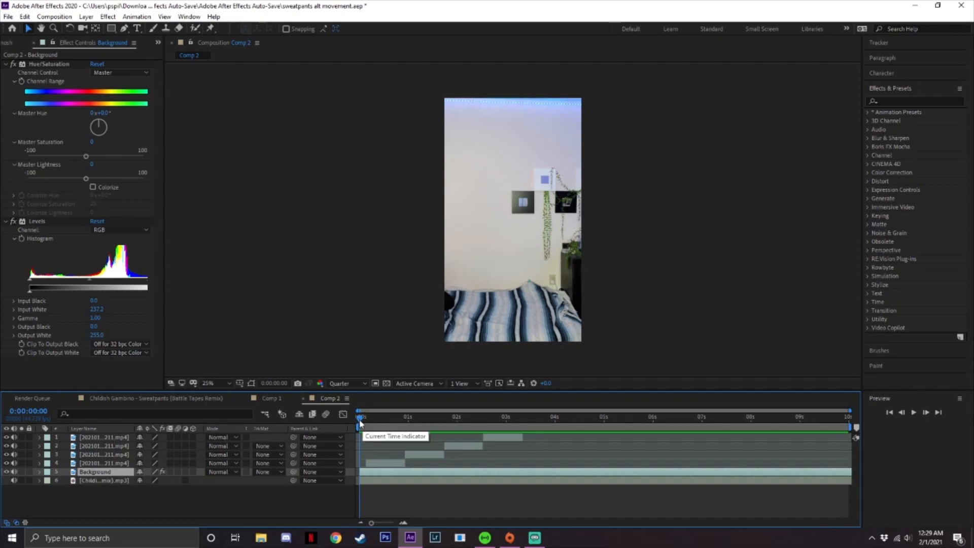
left_click_drag(360, 422, 402, 457)
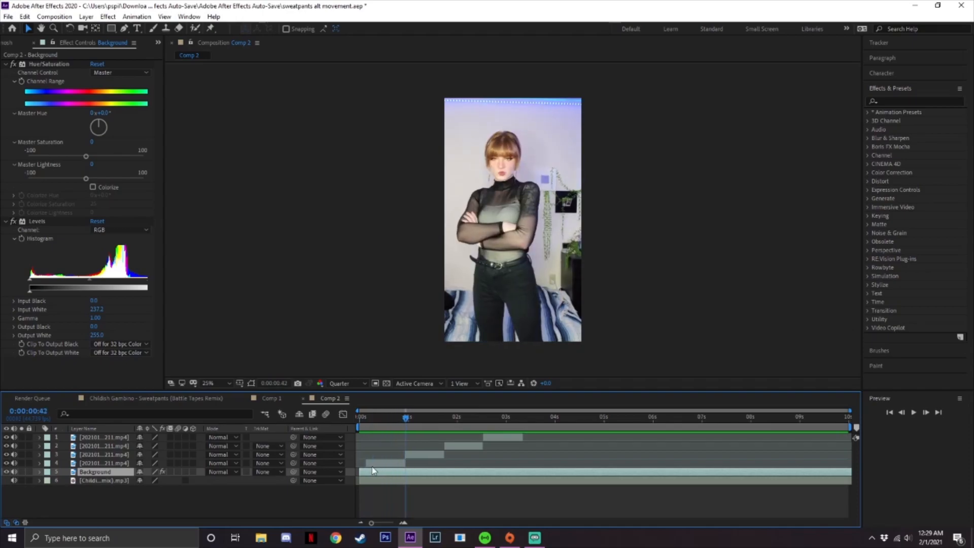
Try to split the earliest video clip at 0:00:00:25.
left_click_drag(378, 427, 387, 431)
left_click(384, 464)
key("ctrl+shift+d")
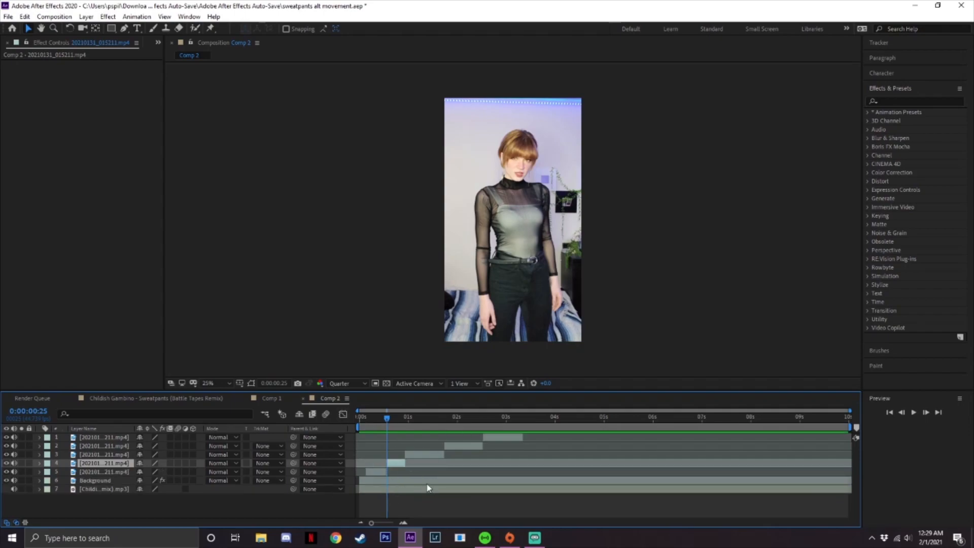
key("ctrl+z")
Duplicate the earliest video clip at its first frame, 0:00:00:06, and apply Freeze Frame to the copy.
left_click(361, 419)
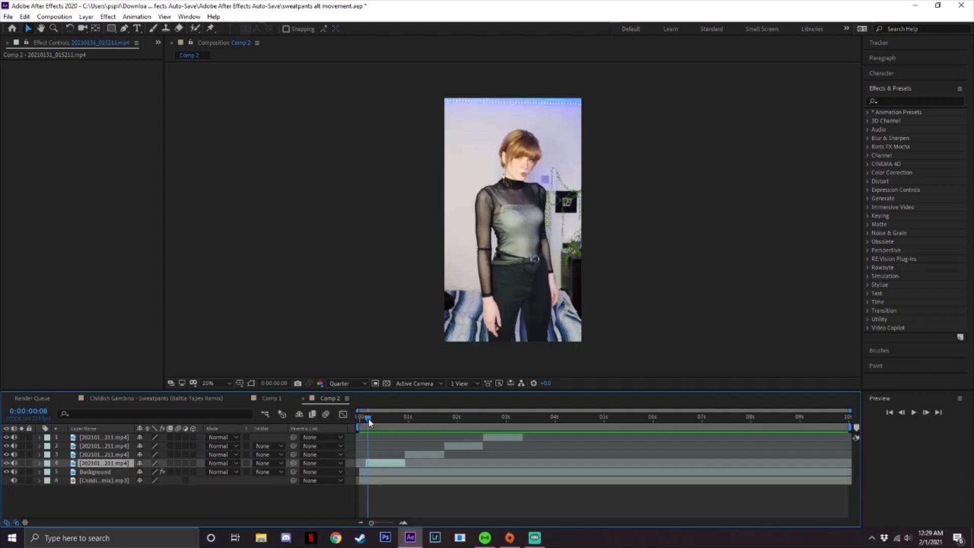
left_click_drag(369, 421, 340, 456)
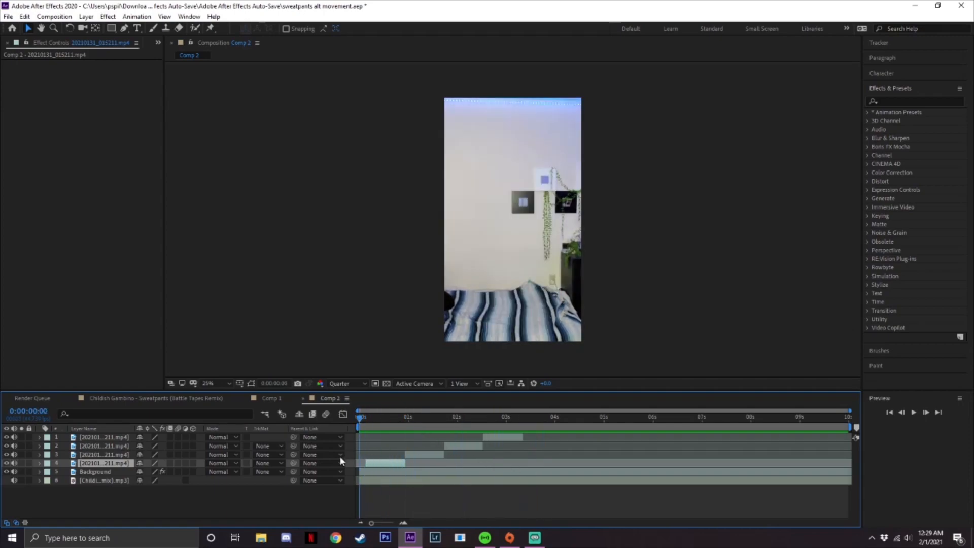
left_click(366, 416)
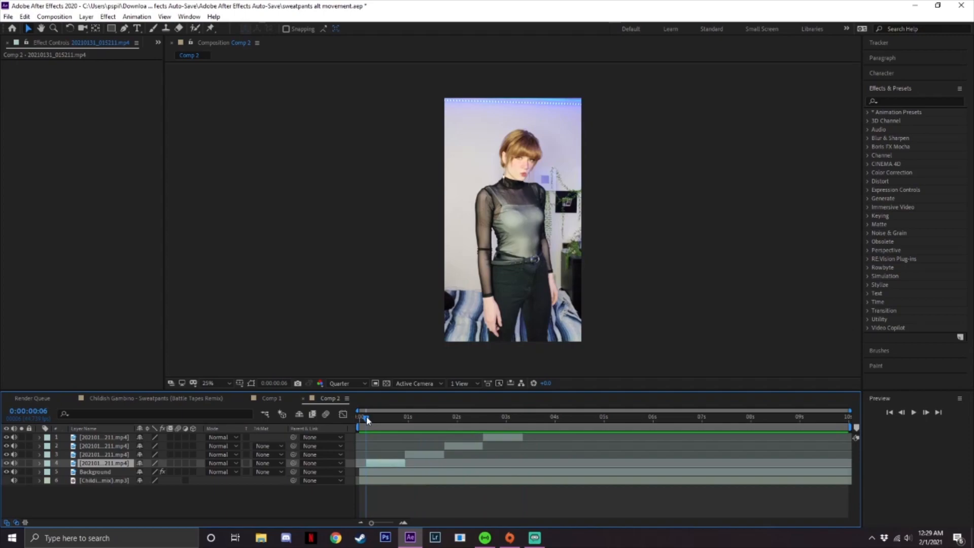
key("ctrl+d")
right_click(380, 462)
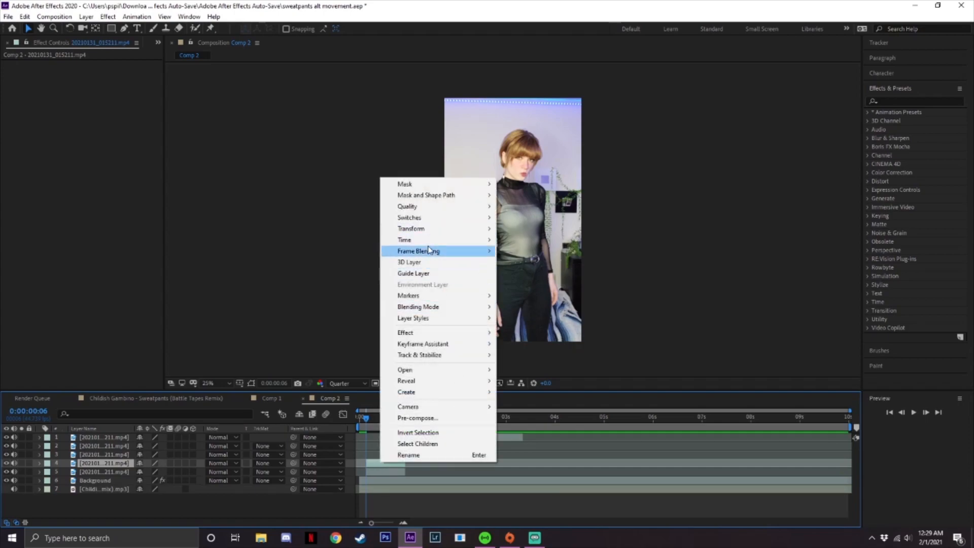
mouse_move(432, 240)
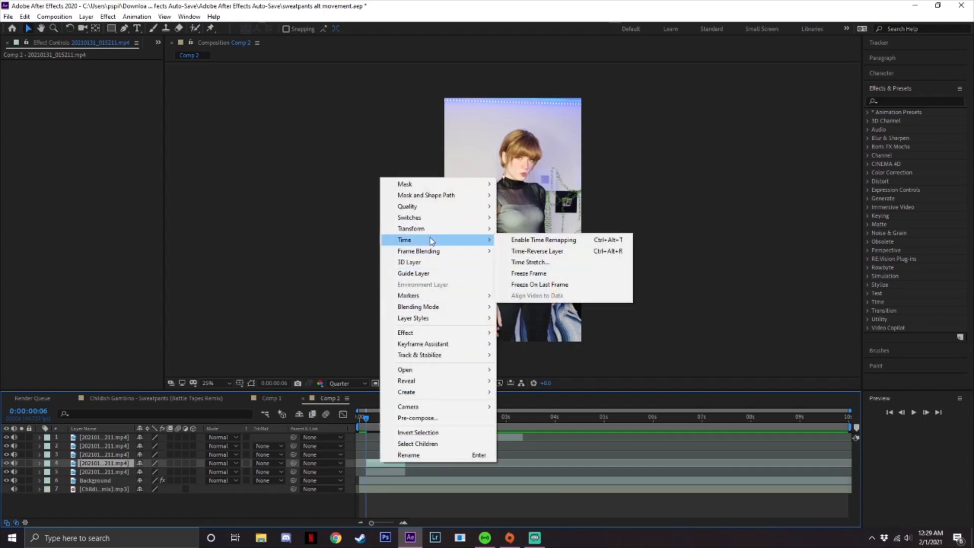
left_click(539, 275)
Trim the end of the freeze-frame layer so it lasts about six frames from 0:00:00:06.
left_click(373, 419)
mouse_move(374, 419)
left_mouse_down()
mouse_move(394, 431)
mouse_move(369, 434)
left_mouse_up()
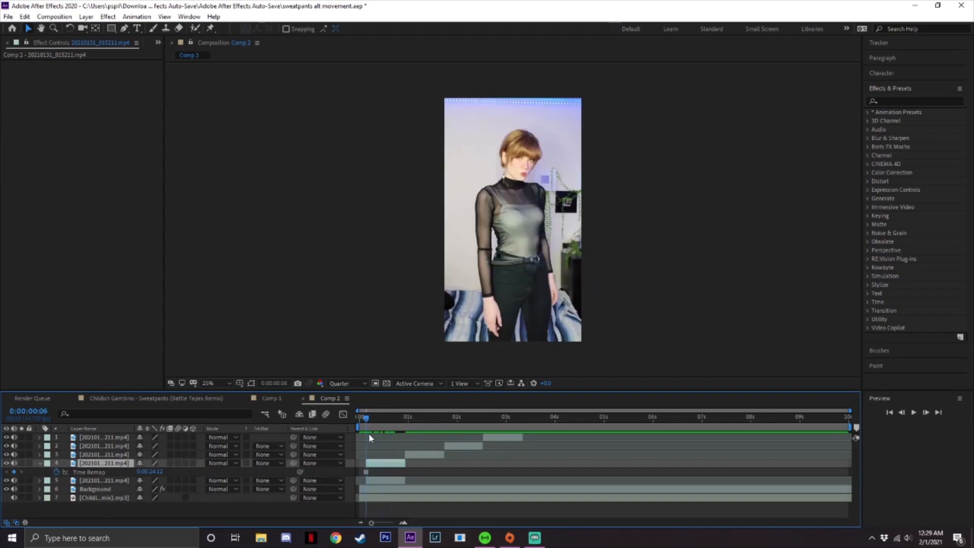
key("Page_Down")
key("Page_Down")
key("Page_Down")
key("Page_Down")
key("Page_Down")
key("Page_Down")
left_click(448, 468)
Move the trimmed freeze-frame layer so it starts at 0:00:00:00.
left_click_drag(369, 422, 358, 424)
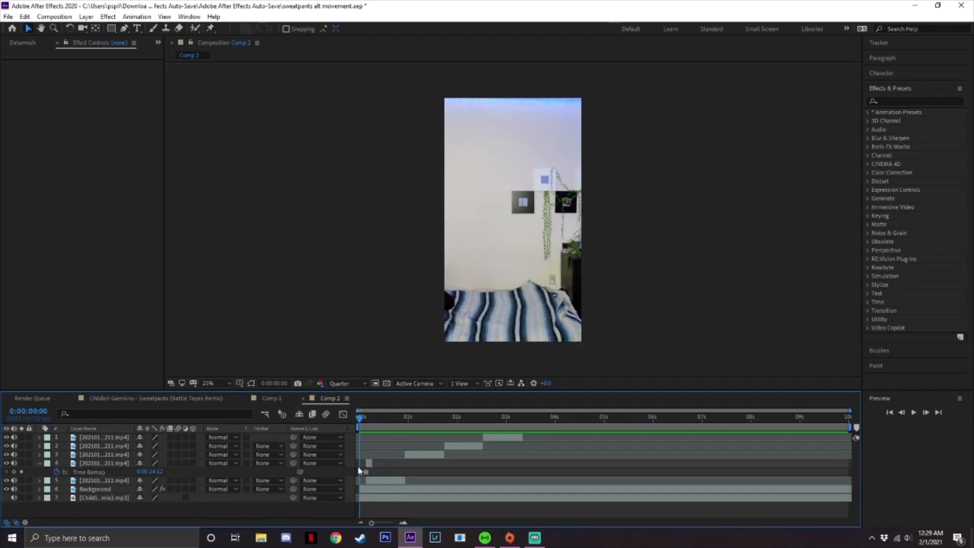
left_click(368, 464)
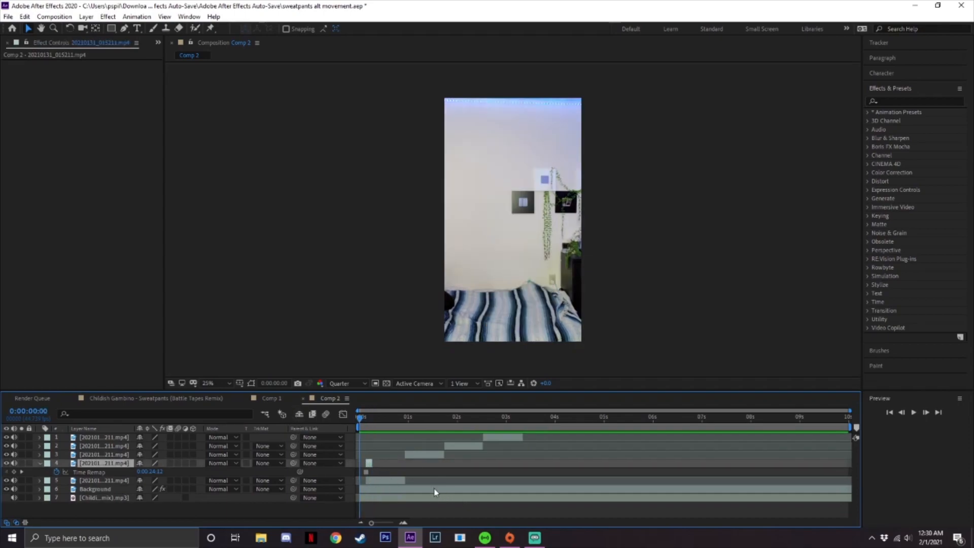
key("bracketleft")
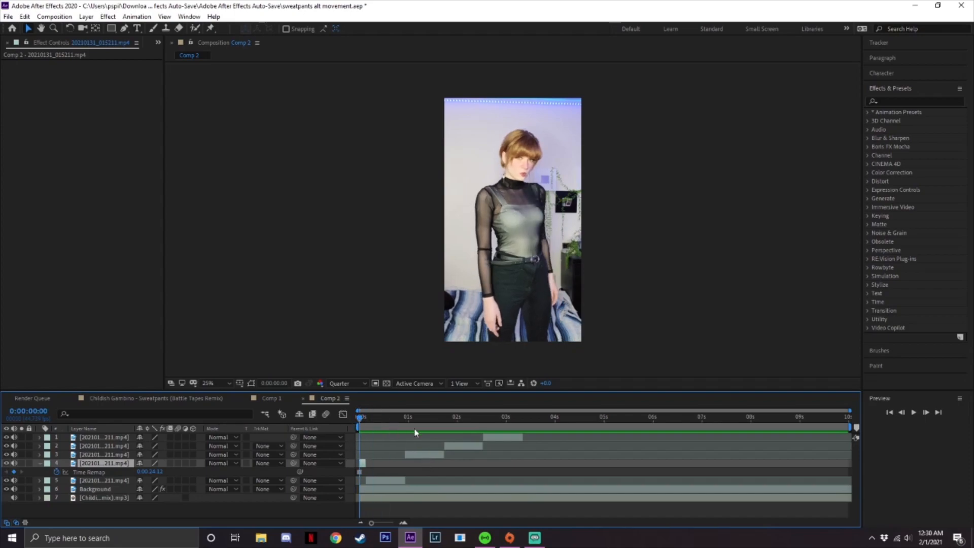
Open the freeze-frame layer in its own layer viewer at 0:00:00:02 with the whole frame in view.
left_click(414, 421)
left_click_drag(258, 432, 847, 419)
key("Home")
mouse_move(365, 427)
left_mouse_down()
mouse_move(411, 426)
mouse_move(364, 420)
left_mouse_up()
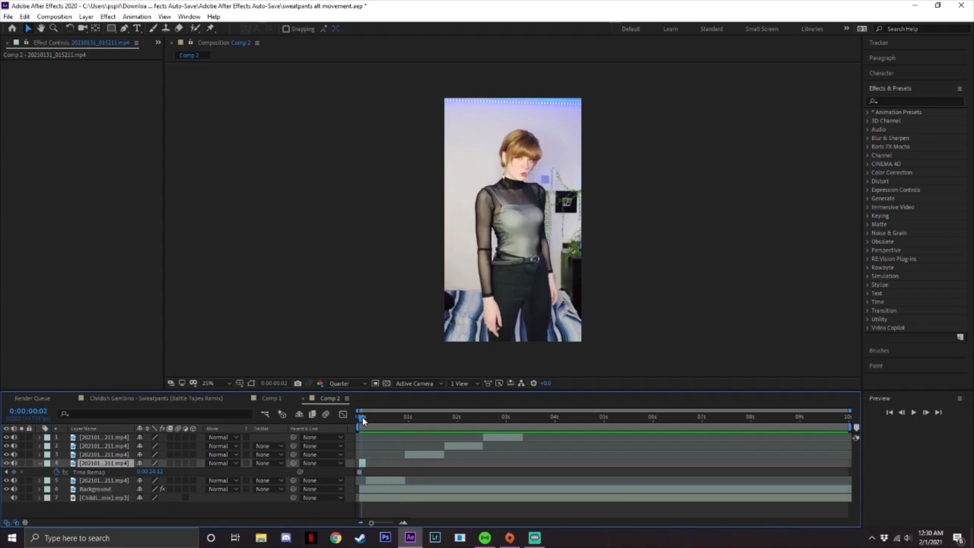
right_click(364, 464)
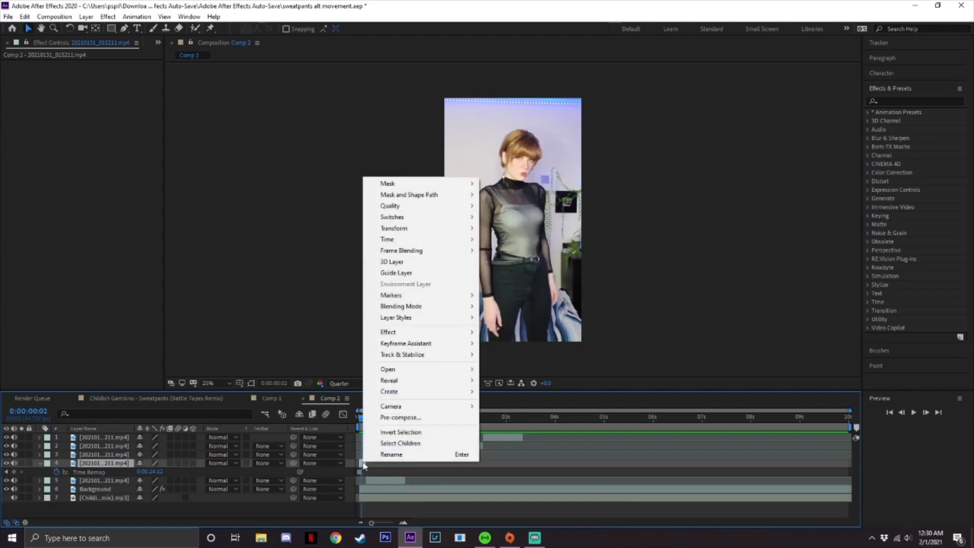
mouse_move(417, 372)
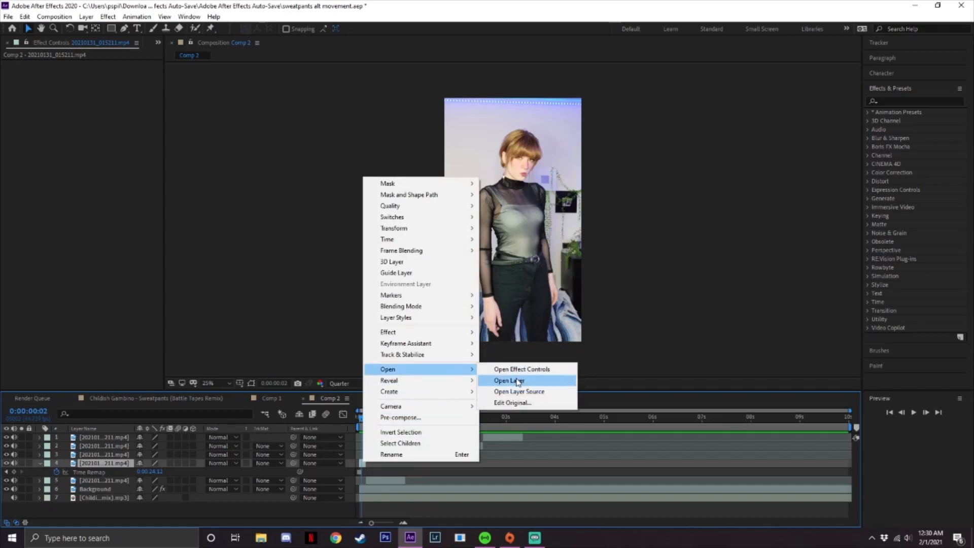
left_click(363, 486)
double_click(362, 463)
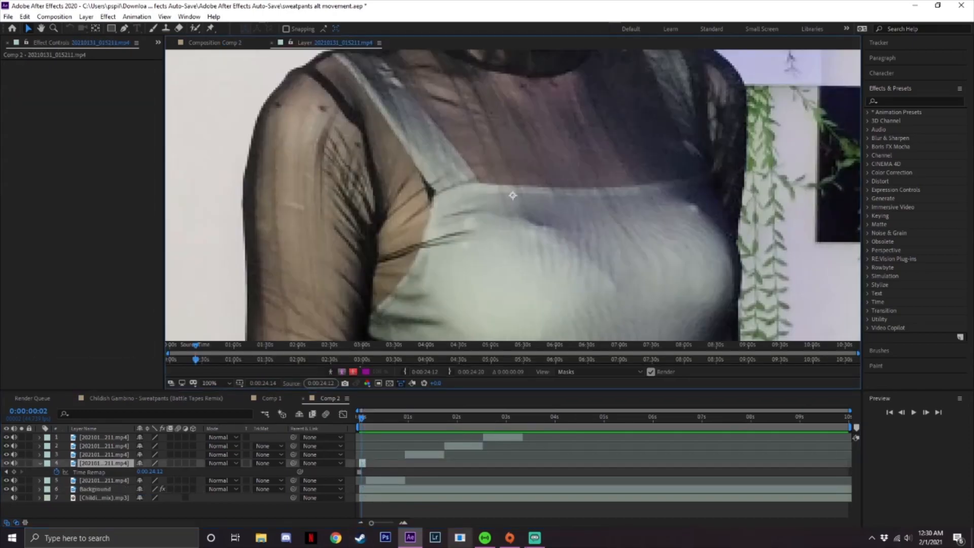
scroll(620, 254, "down", 7)
scroll(616, 256, "up", 3)
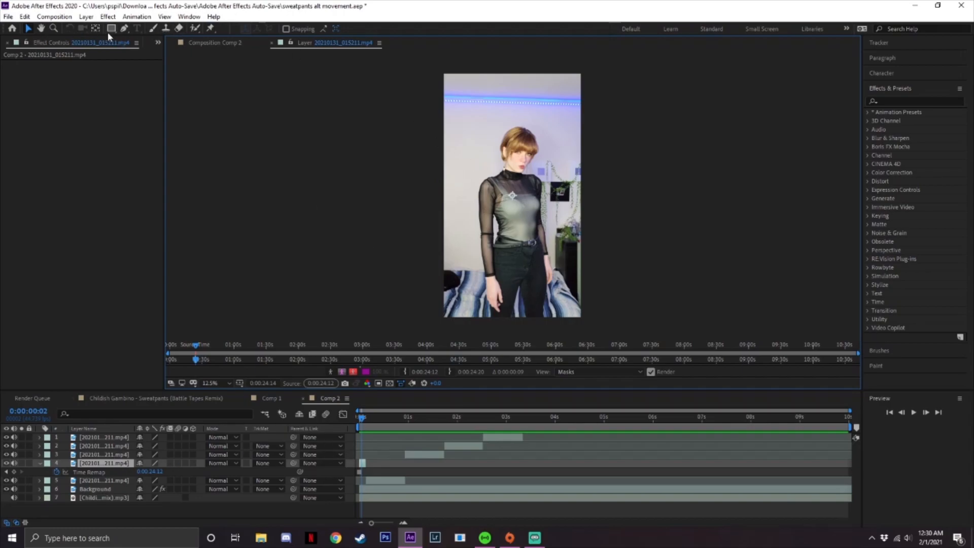
Try to draw a rough Pen tool mask around the woman's head and shoulders on the freeze-frame layer.
left_click(124, 28)
left_click(459, 175)
left_click(494, 118)
left_click(551, 148)
left_click(471, 202)
left_click(468, 130)
left_click(506, 101)
left_click(551, 121)
left_click_drag(522, 187, 528, 195)
left_click(553, 188)
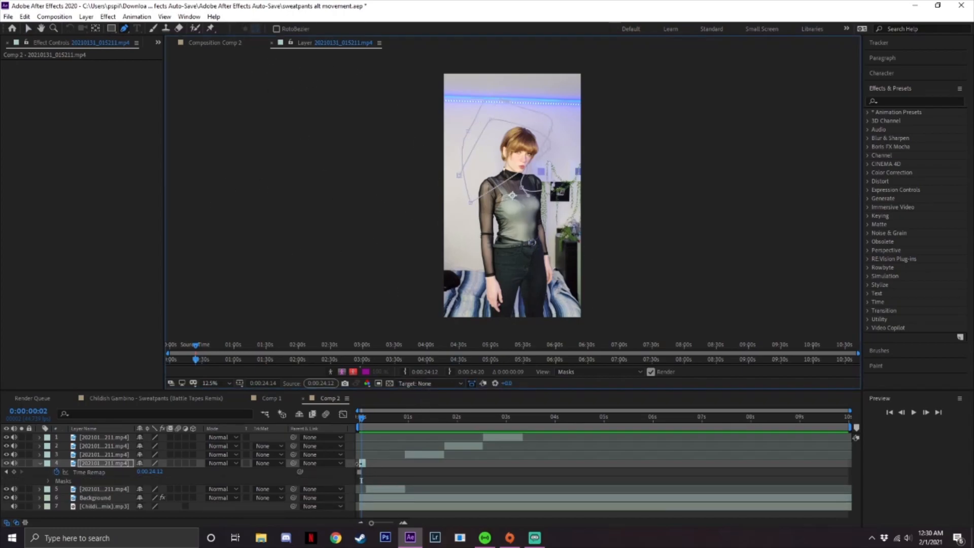
left_click(273, 42)
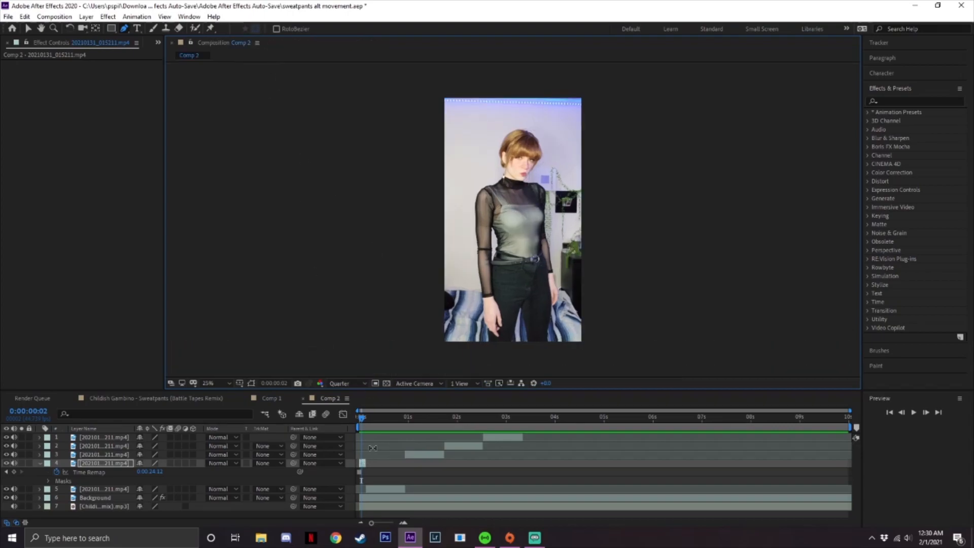
double_click(362, 464)
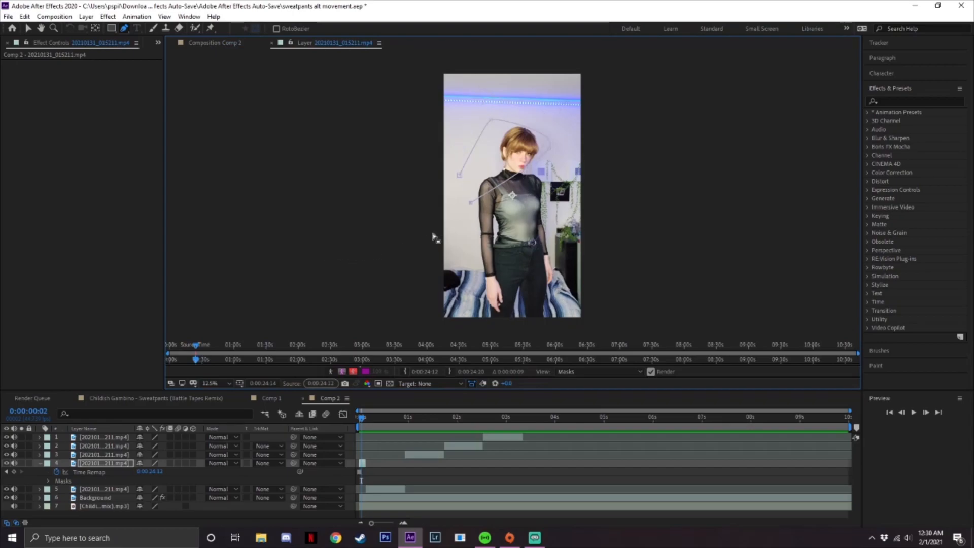
key("ctrl+z")
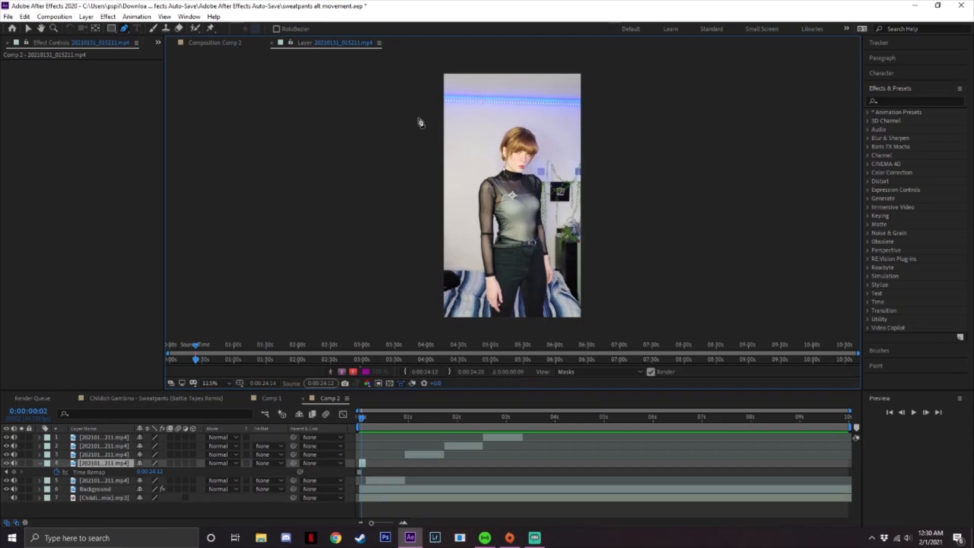
Paint a Roto Brush foreground stroke over the woman from her legs up to her head.
left_click(195, 29)
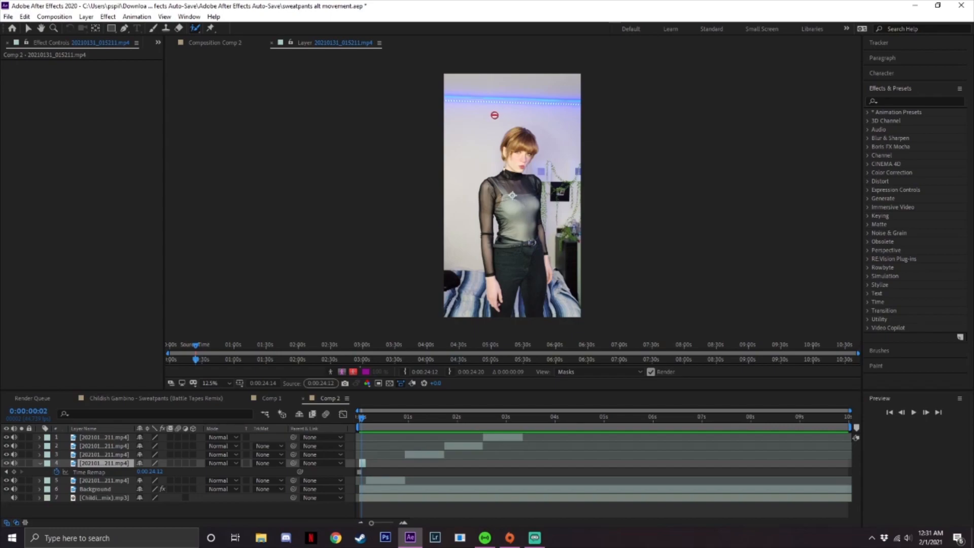
left_click_drag(504, 307, 523, 130)
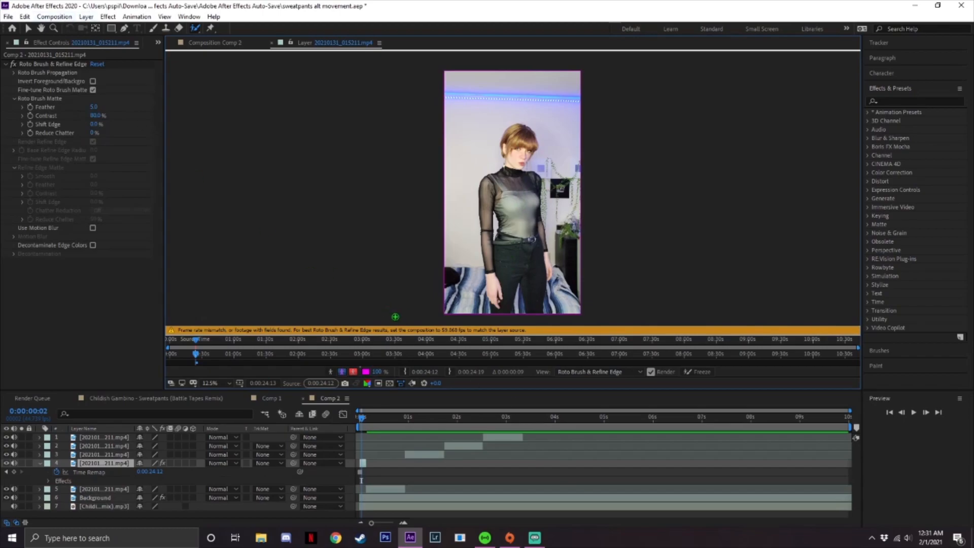
Set Comp 2's frame rate to 59.868 frames per second in the composition settings.
left_click(56, 16)
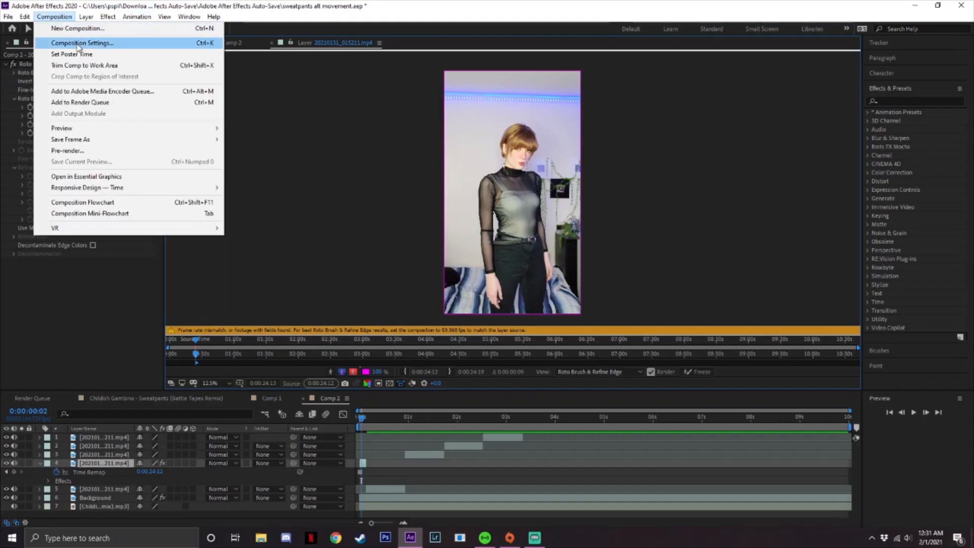
left_click(198, 110)
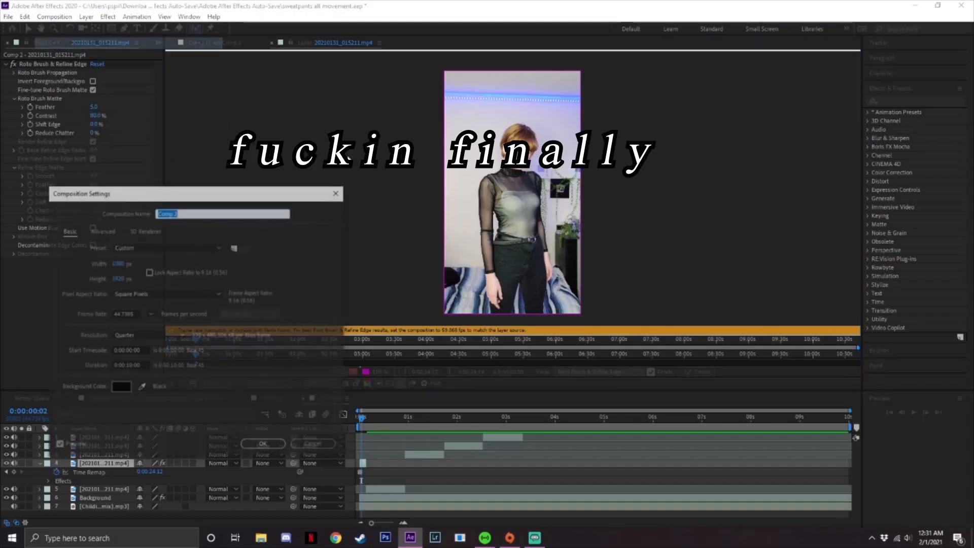
double_click(134, 315)
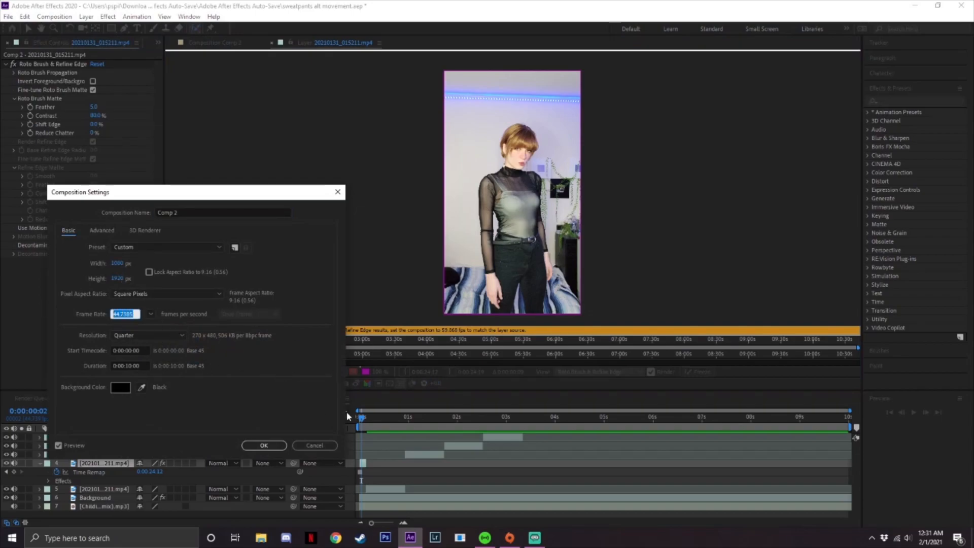
type("59.868")
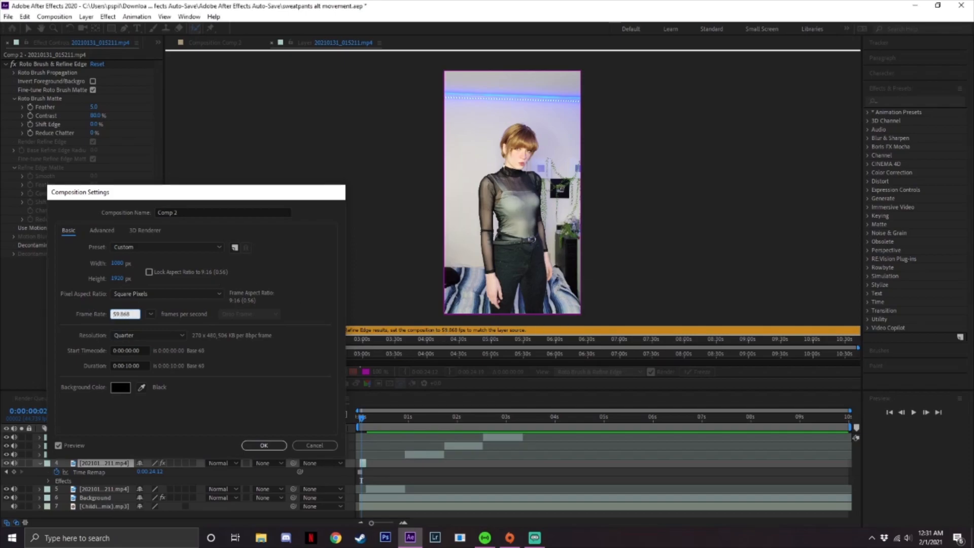
key("Return")
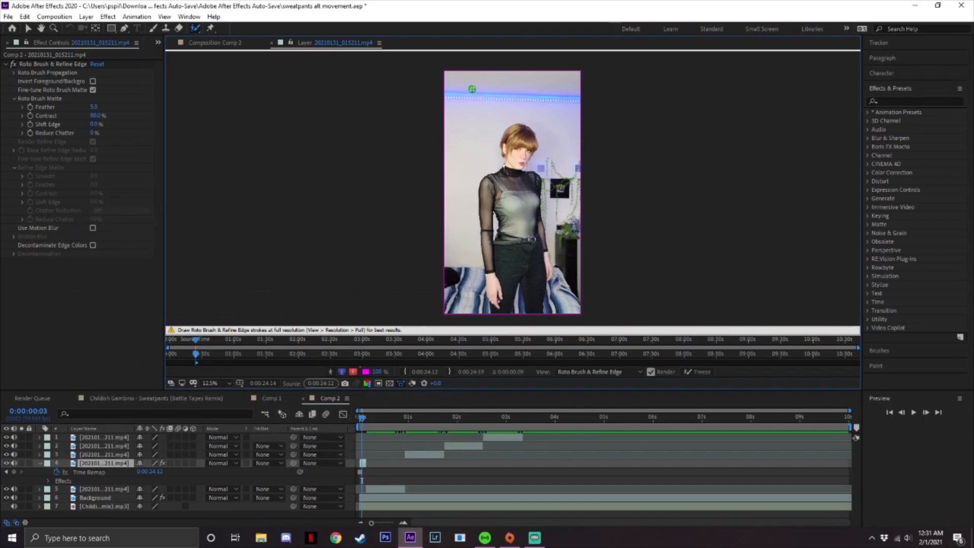
Paint Roto Brush background strokes over the wall, shelf and bed around the woman, including between her legs, at 0:00:00:03.
mouse_move(457, 82)
left_mouse_down()
mouse_move(466, 100)
mouse_move(454, 264)
mouse_move(459, 293)
left_mouse_up()
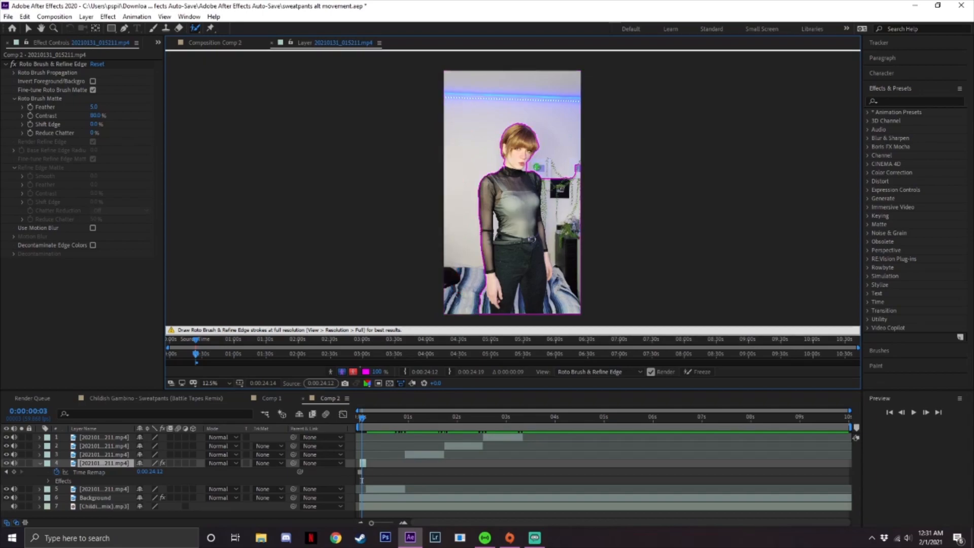
left_click_drag(553, 108, 568, 310)
left_click_drag(575, 156, 577, 313)
left_click_drag(521, 301, 520, 332)
left_click_drag(480, 291, 481, 342)
left_click_drag(483, 291, 486, 328)
scroll(501, 255, "up", 2)
scroll(460, 279, "down", 1)
scroll(471, 259, "up", 1)
scroll(550, 138, "down", 1)
scroll(558, 147, "up", 1)
left_click_drag(545, 100, 580, 93)
left_click_drag(700, 305, 539, 150)
scroll(539, 150, "down", 4)
Return to 0:00:00:00 on the freeze-frame layer and try a short Roto Brush foreground stroke on the woman's face.
left_click(382, 419)
left_click(368, 488)
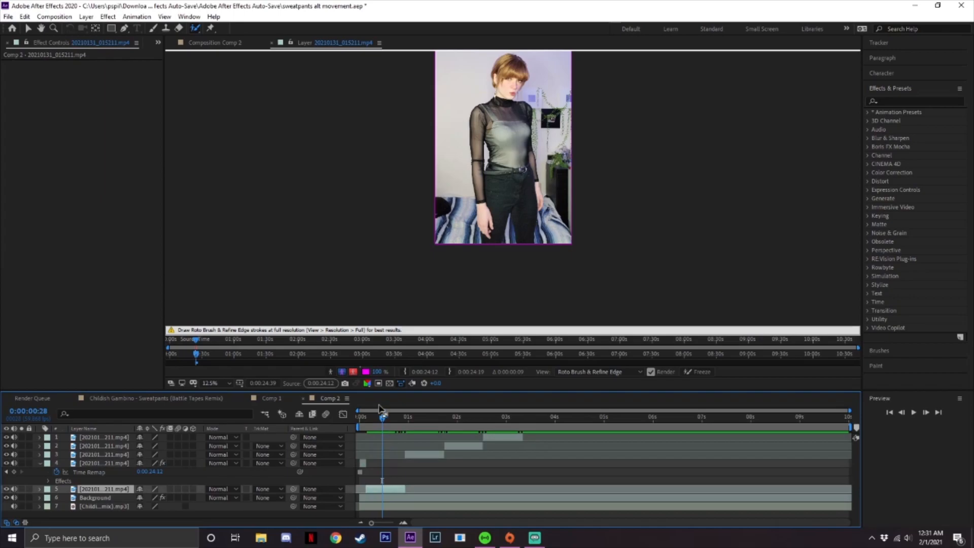
left_click_drag(383, 418, 356, 418)
scroll(443, 201, "up", 1)
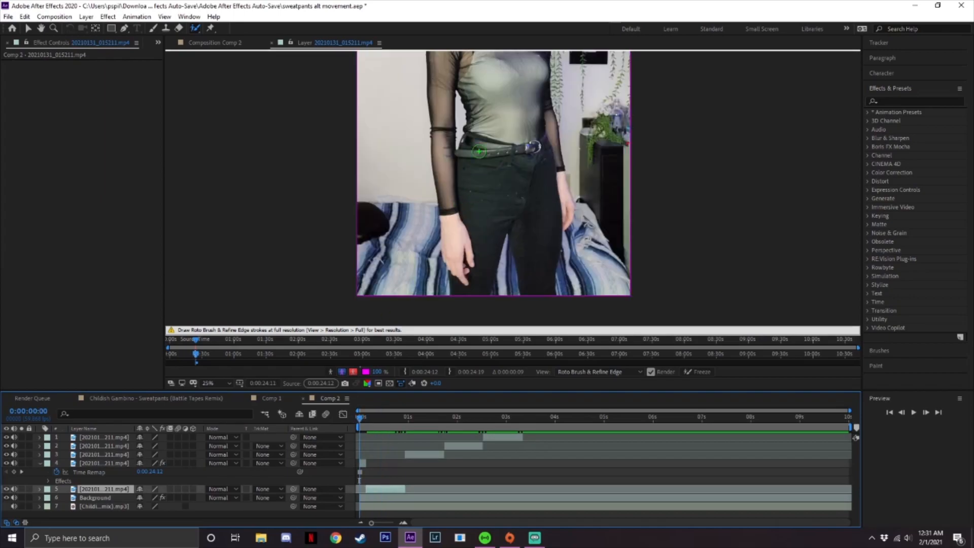
scroll(468, 214, "down", 1)
scroll(473, 220, "down", 1)
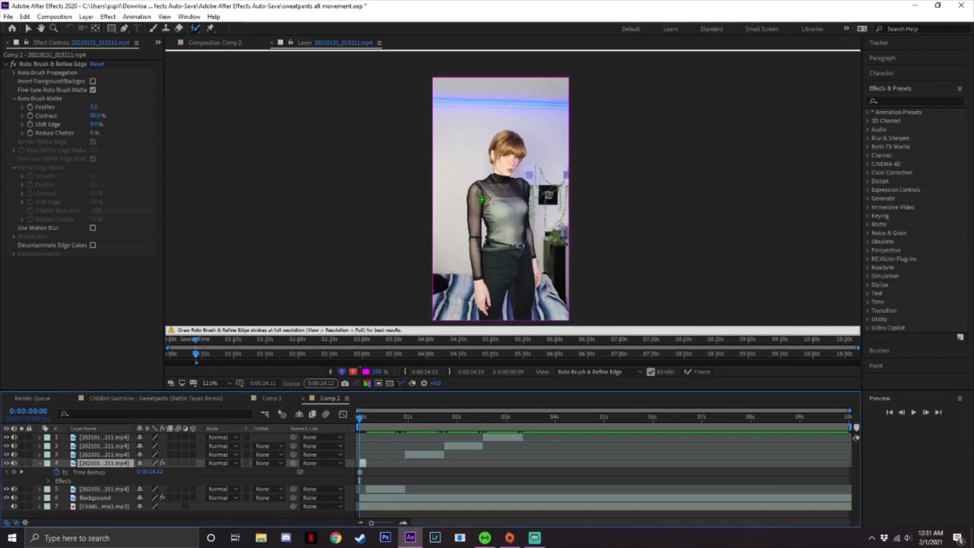
left_click_drag(510, 157, 506, 165)
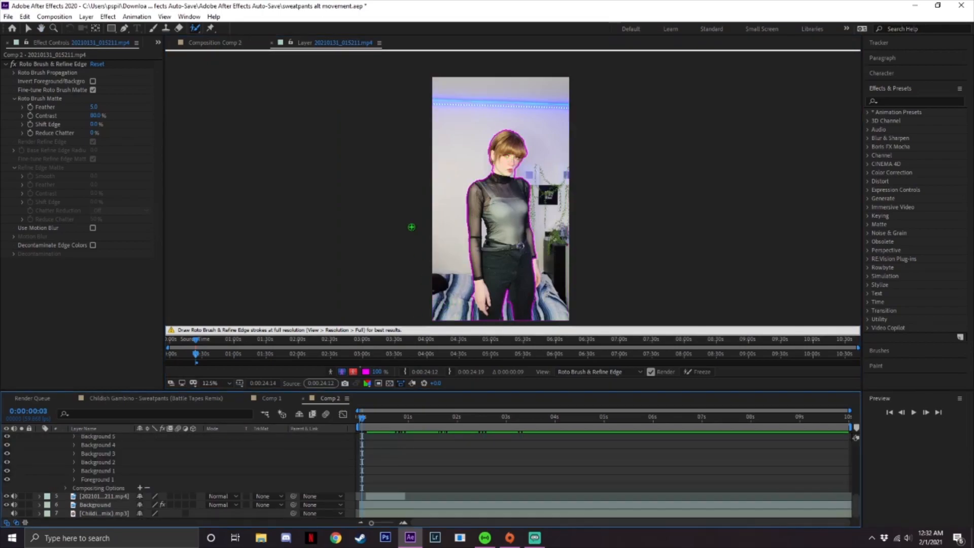
Redo the last Roto Brush stroke on the freeze-frame layer.
left_click(25, 16)
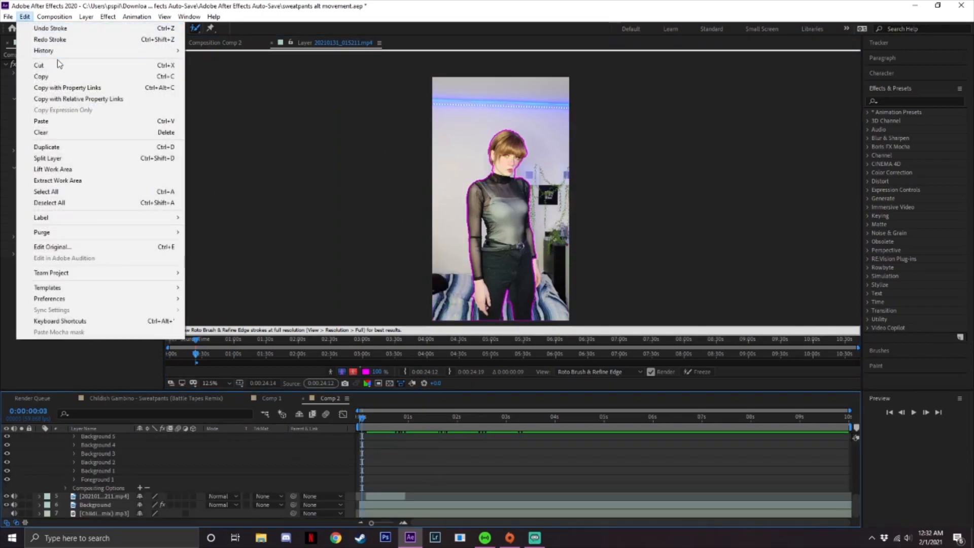
left_click(51, 39)
scroll(404, 471, "up", 5)
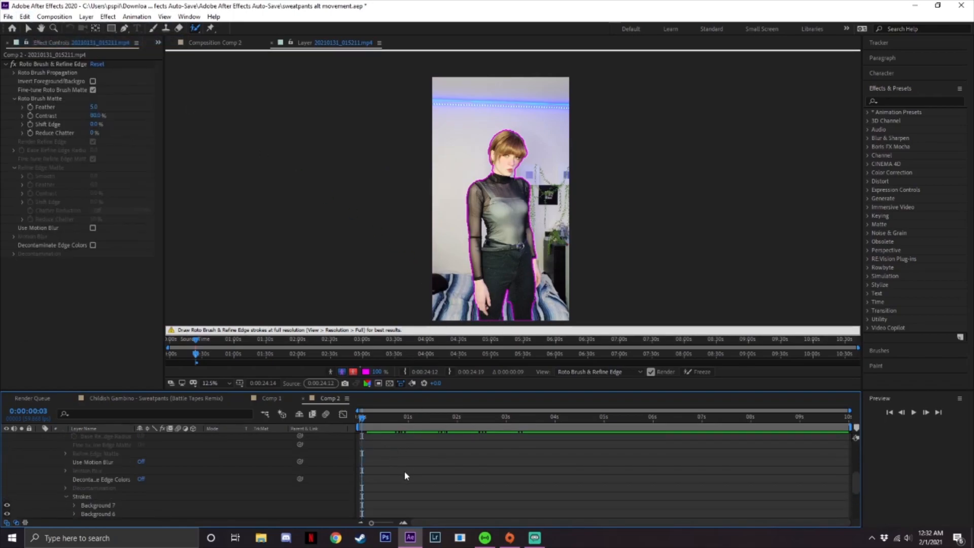
At 0:00:00:00, paint Roto Brush background strokes over the bed, the dark shelf and the gap between the woman's legs.
left_click(361, 417)
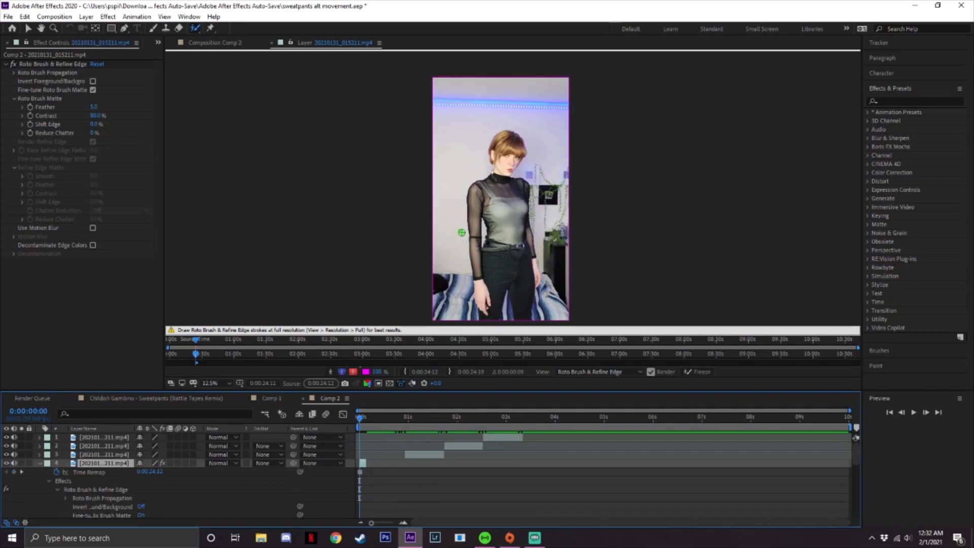
left_click(450, 266)
left_click_drag(447, 266, 440, 370)
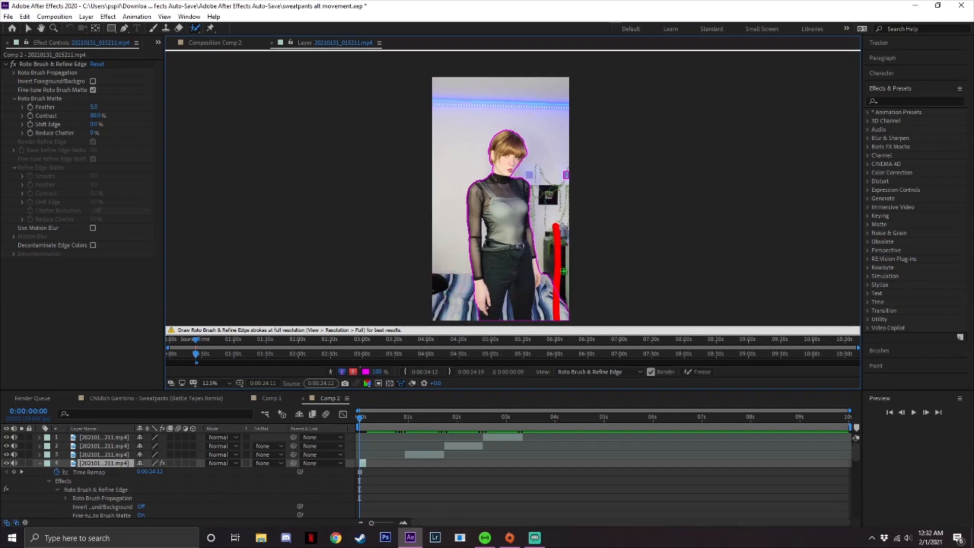
mouse_move(544, 295)
left_mouse_down()
mouse_move(533, 326)
mouse_move(507, 339)
left_mouse_up()
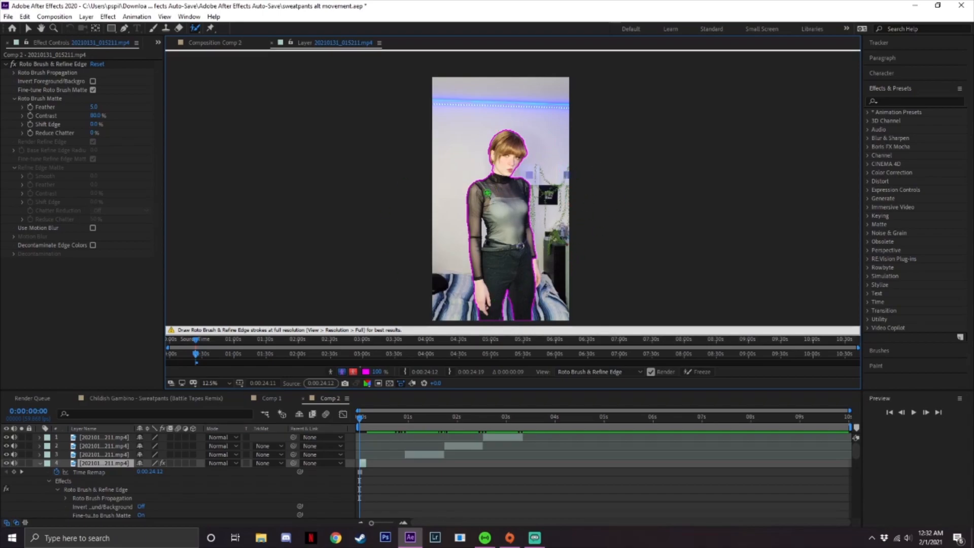
scroll(481, 251, "up", 3)
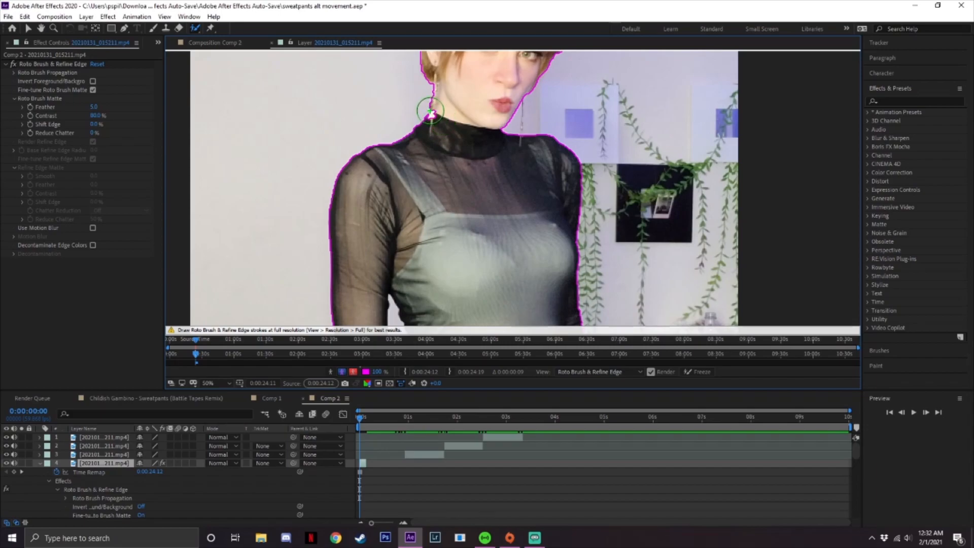
scroll(573, 180, "down", 4)
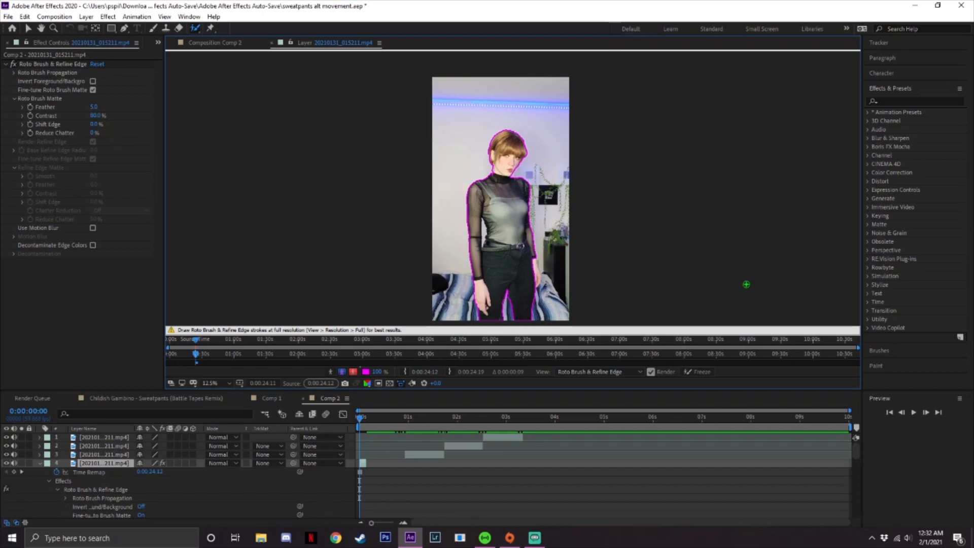
Freeze the Roto Brush propagation and step through the opening frames to check the outline.
left_click(699, 372)
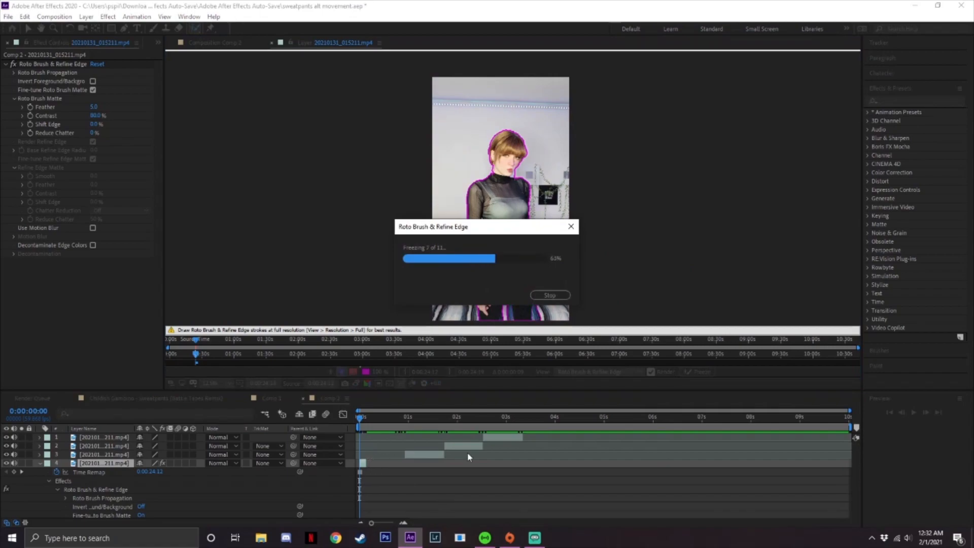
key("Page_Down")
key("Page_Down")
key("Page_Down")
key("Page_Down")
key("Page_Down")
key("Page_Down")
key("Page_Up")
key("Page_Up")
key("Page_Up")
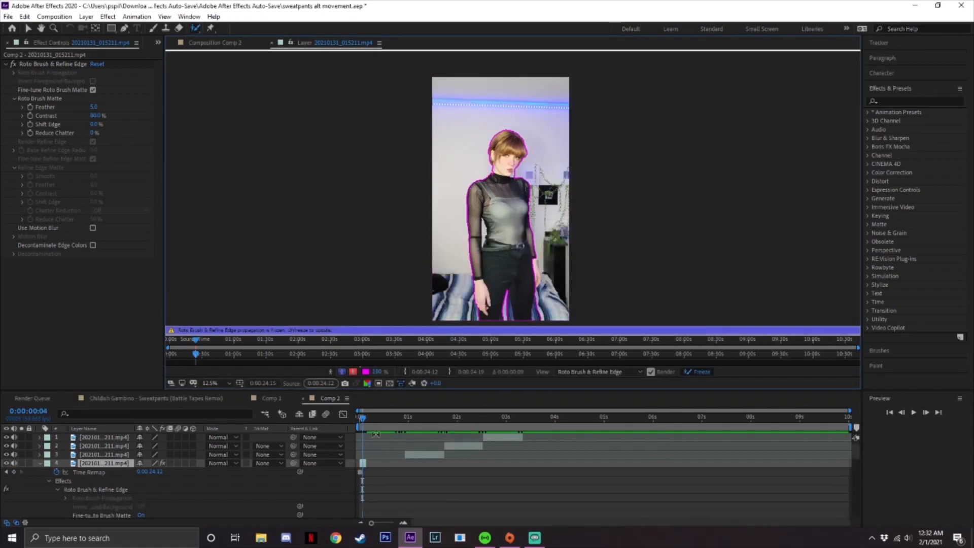
key("Page_Up")
key("Page_Up")
key("Page_Up")
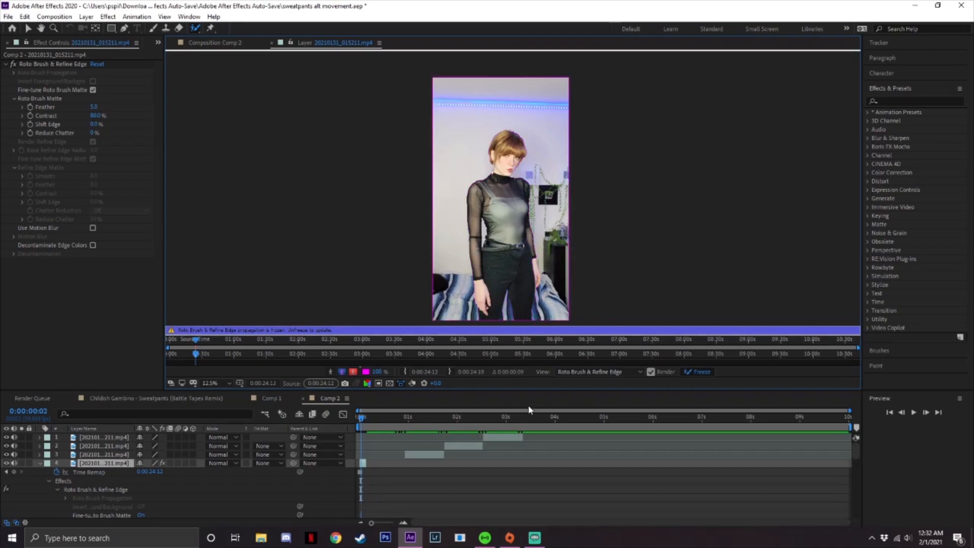
Unfreeze the propagation and paint Roto Brush background strokes over the bed, wall, shelf and picture around the woman at 0:00:00:01.
left_click(691, 372)
key("Page_Down")
key("Page_Up")
key("Page_Down")
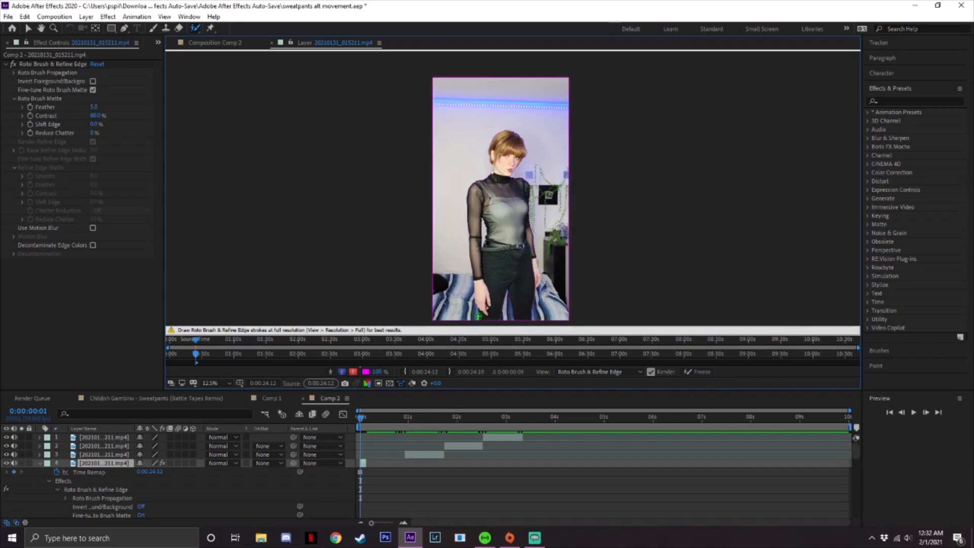
left_click_drag(450, 317, 463, 124)
mouse_move(552, 311)
left_mouse_down()
mouse_move(566, 197)
mouse_move(542, 78)
left_mouse_up()
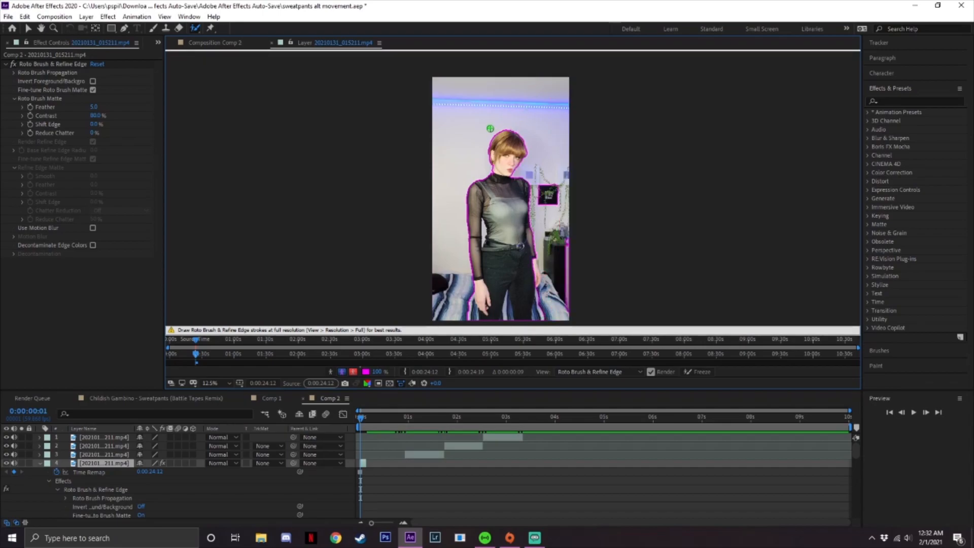
mouse_move(464, 297)
left_mouse_down()
mouse_move(477, 330)
mouse_move(506, 329)
left_mouse_up()
left_click_drag(561, 236, 567, 253)
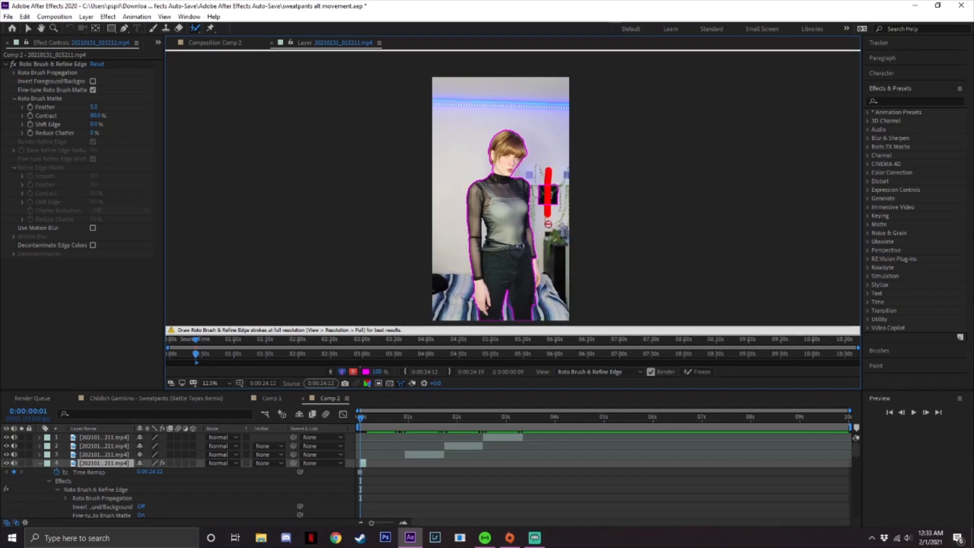
Correct the Roto Brush outline around the woman's legs and hand with short strokes at 0:00:00:02.
key("Page_Down")
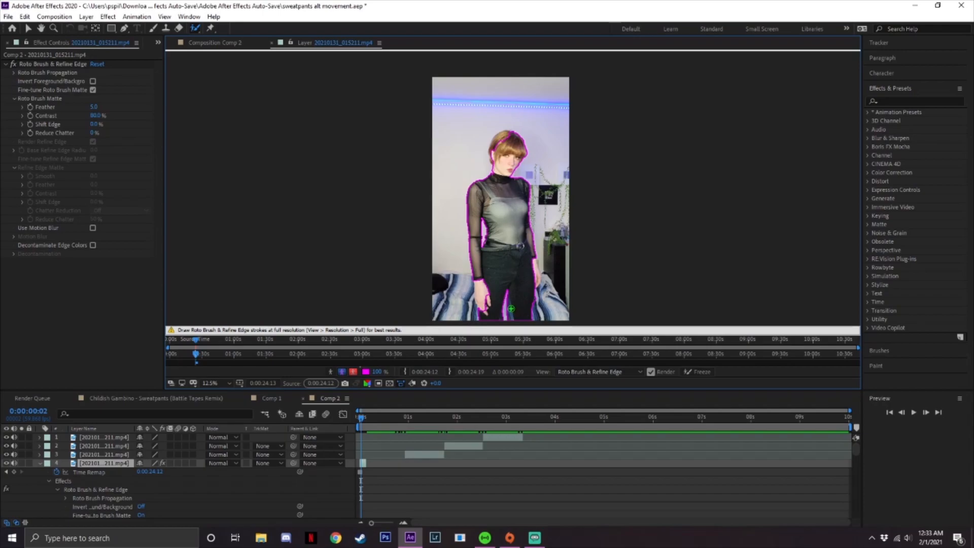
mouse_move(511, 311)
left_mouse_down()
mouse_move(522, 280)
mouse_move(522, 324)
left_mouse_up()
left_click_drag(534, 273, 534, 271)
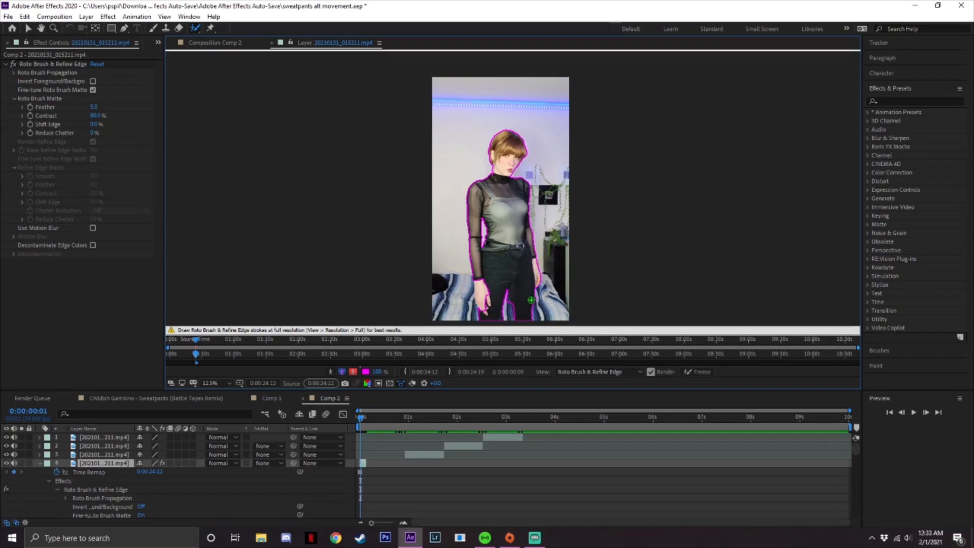
Step through the first frames of the freeze-frame layer to examine the Roto Brush outline around the woman.
key("Page_Down")
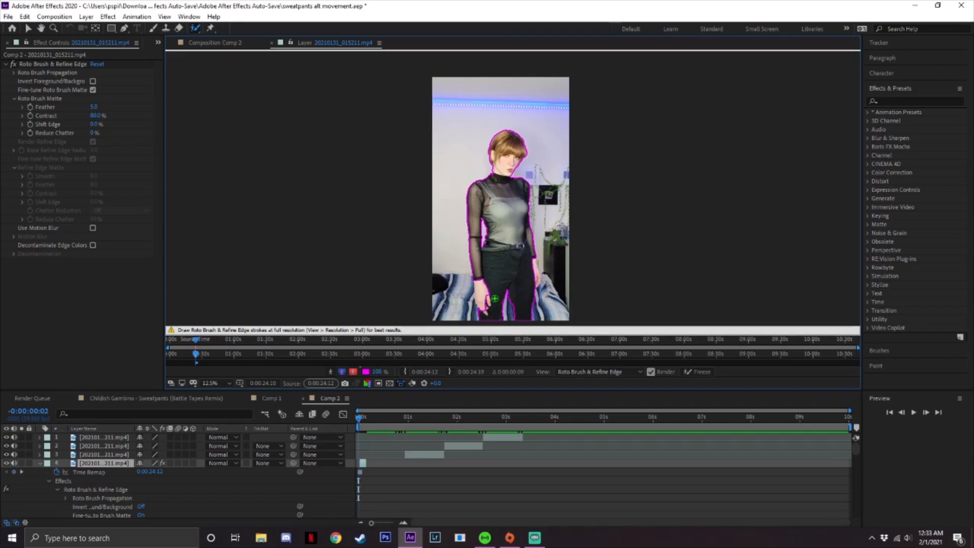
key("Page_Down")
key("Page_Down")
key("Page_Down")
scroll(396, 482, "down", 10)
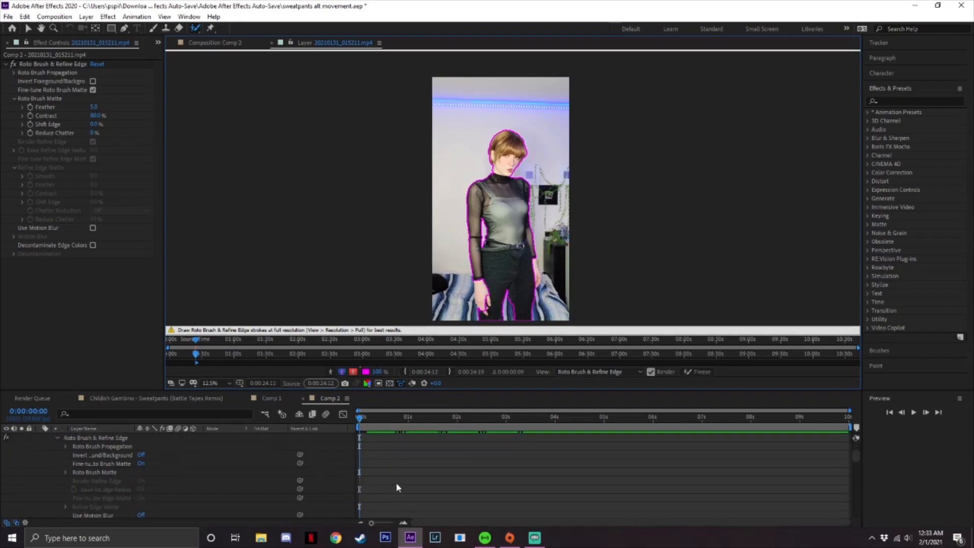
scroll(396, 481, "up", 10)
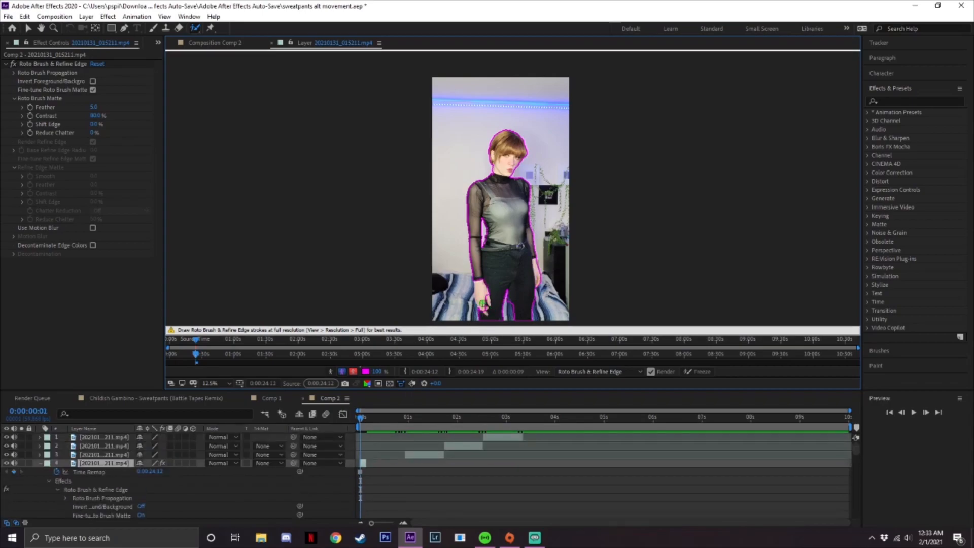
key("Page_Down")
key("Page_Down")
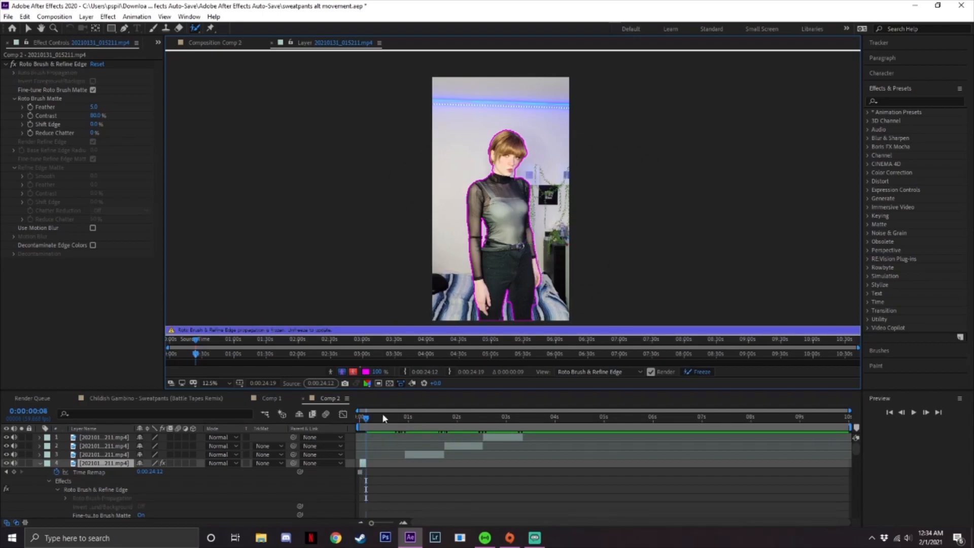
Return the playhead to 0:00:00:00 and close the layer viewer to show the Comp 2 composition.
left_click(361, 420)
left_click_drag(362, 420, 360, 420)
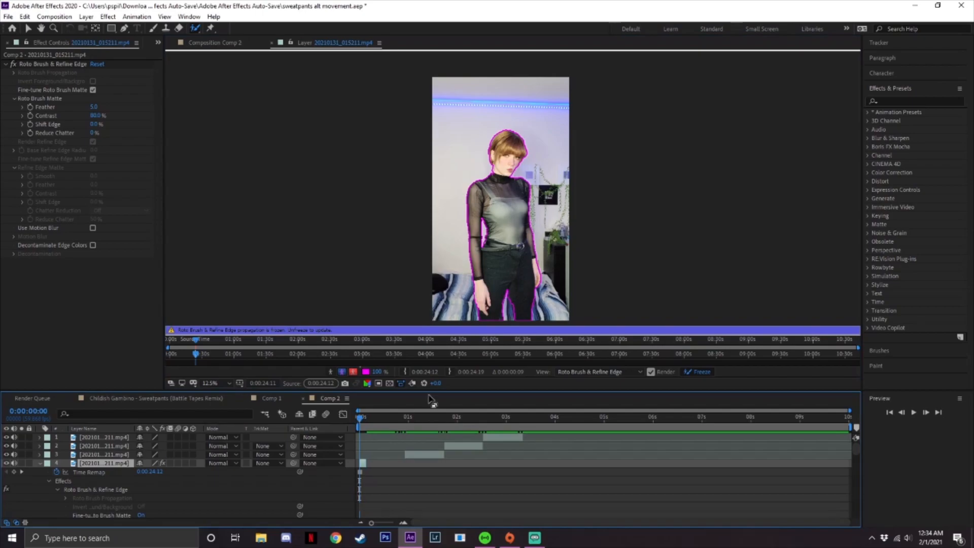
left_click(272, 43)
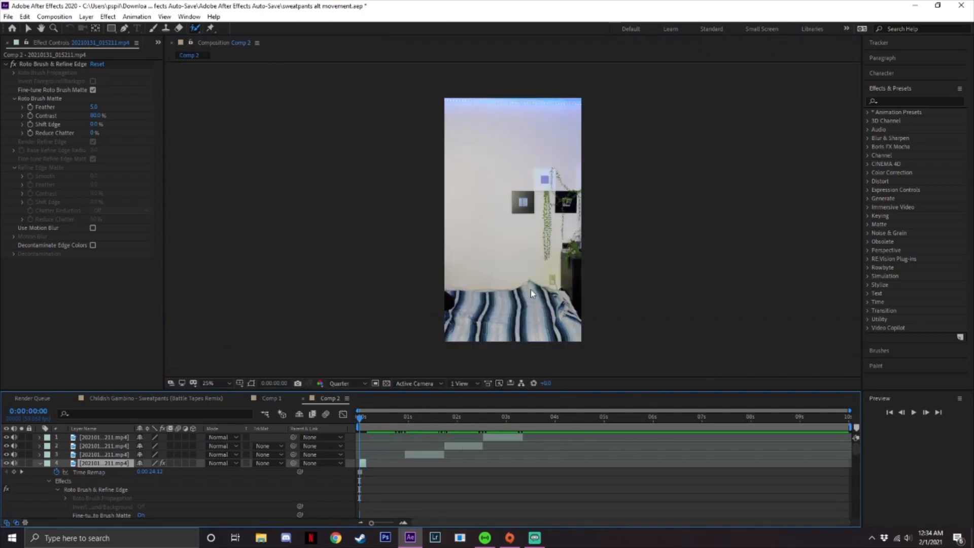
Slide the freeze-frame layer to start at 0:00:00:00 and collapse its properties in the timeline.
left_click_drag(841, 414, 393, 411)
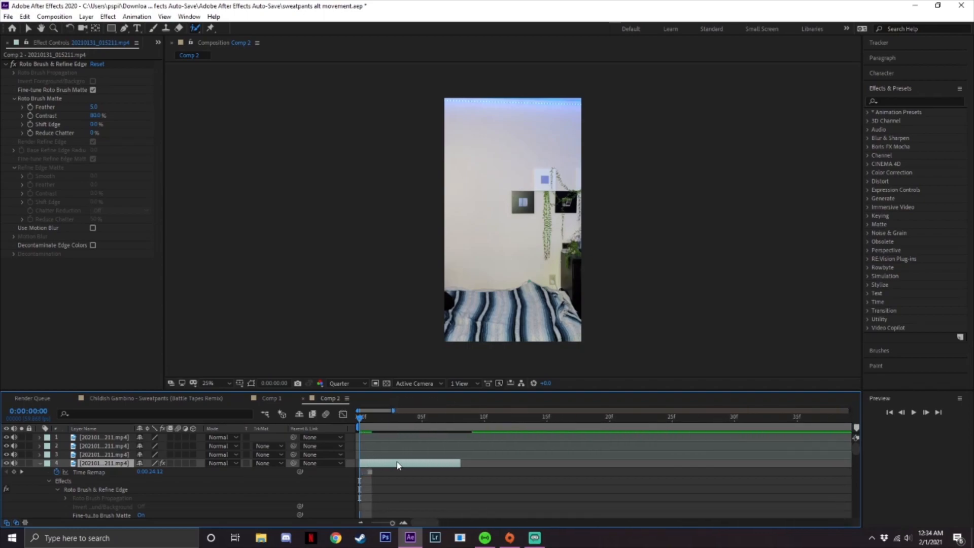
left_click_drag(396, 465, 393, 473)
left_click_drag(394, 411, 478, 411)
left_click(50, 481)
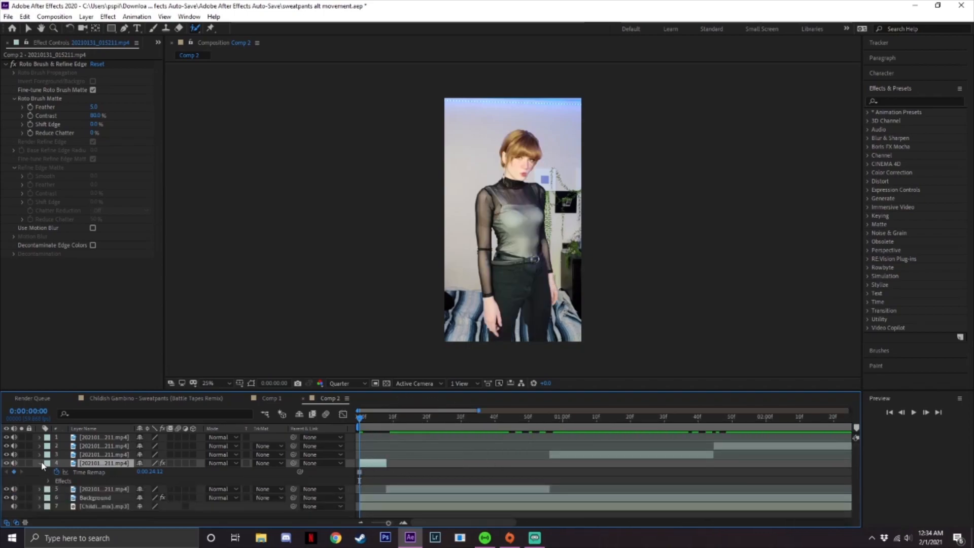
left_click(41, 463)
left_click_drag(362, 416, 379, 426)
key("Home")
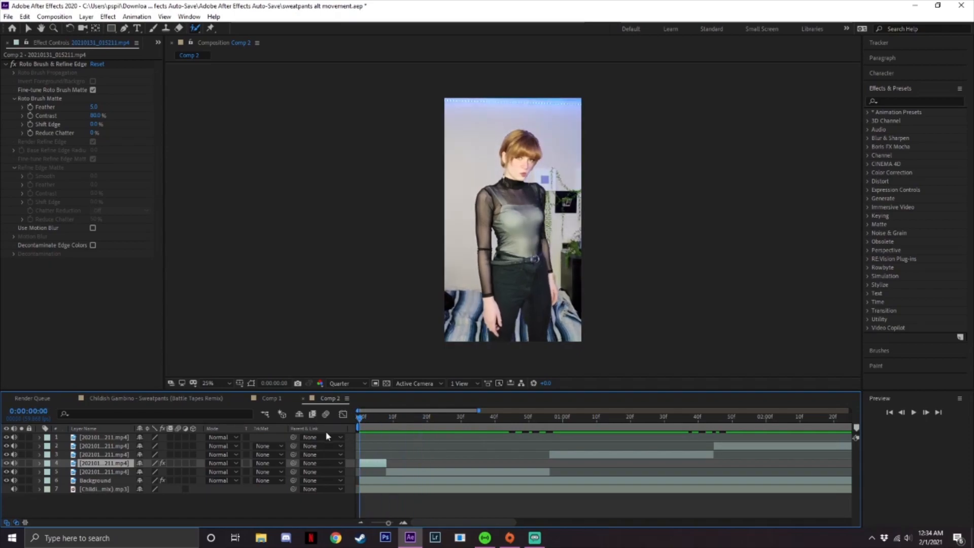
Add a Position keyframe to the freeze-frame layer at 0:00:00:08, where the layer ends.
left_click_drag(361, 417, 393, 424)
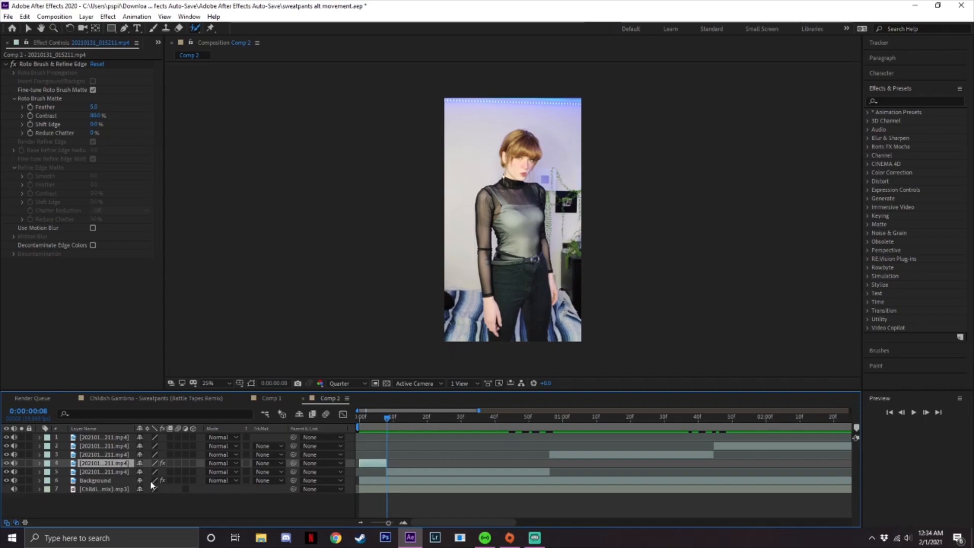
key("p")
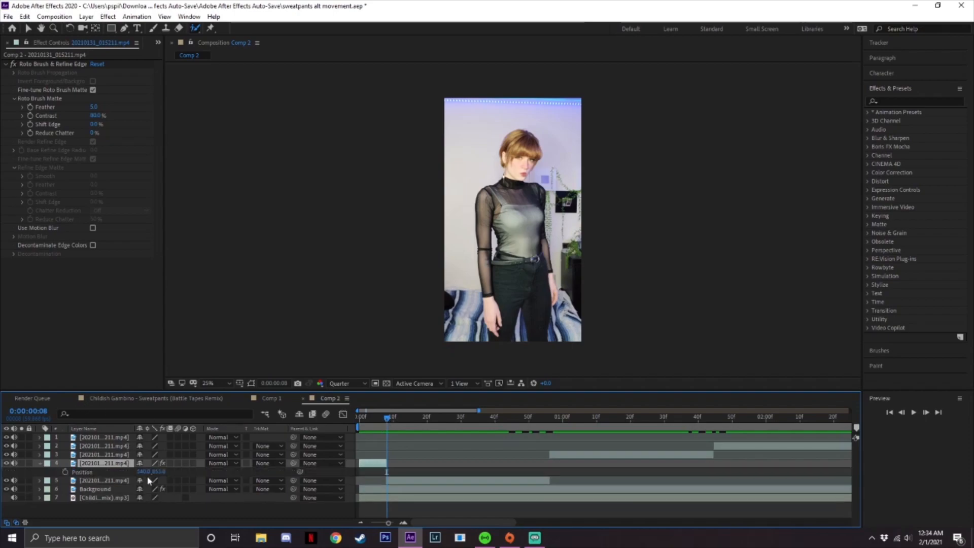
left_click(65, 472)
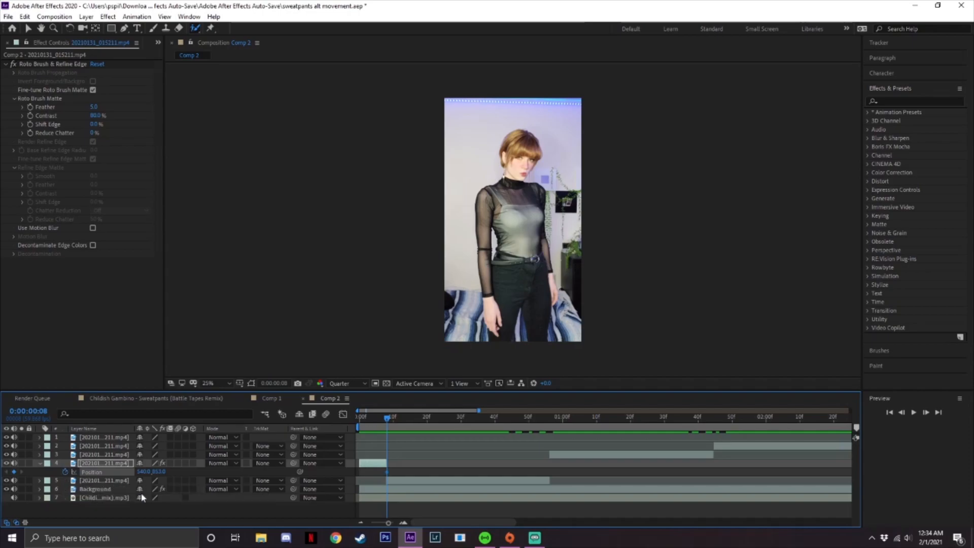
At 0:00:00:00, lower the freeze-frame layer's X position to about -274 so the woman is almost out of the frame.
left_click_drag(391, 422, 358, 421)
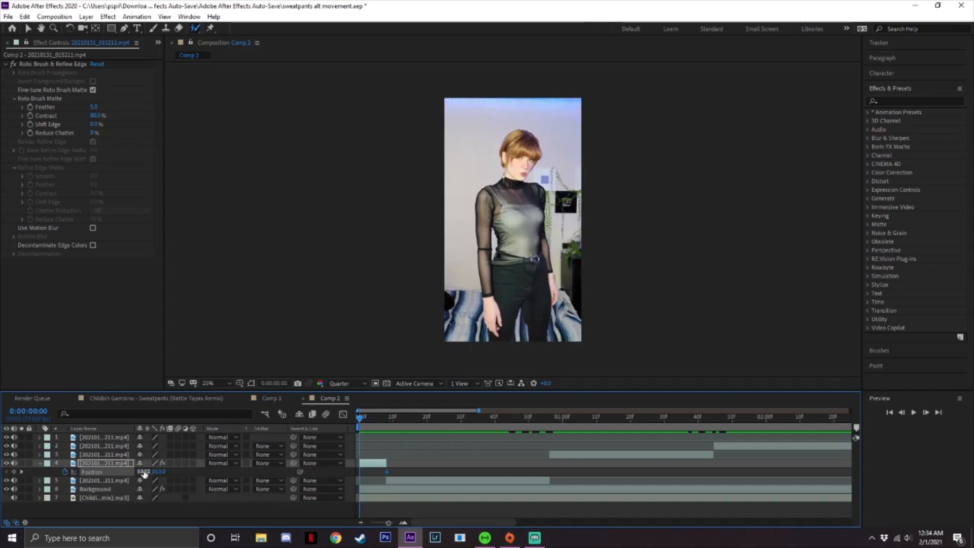
left_click_drag(144, 473, 167, 468)
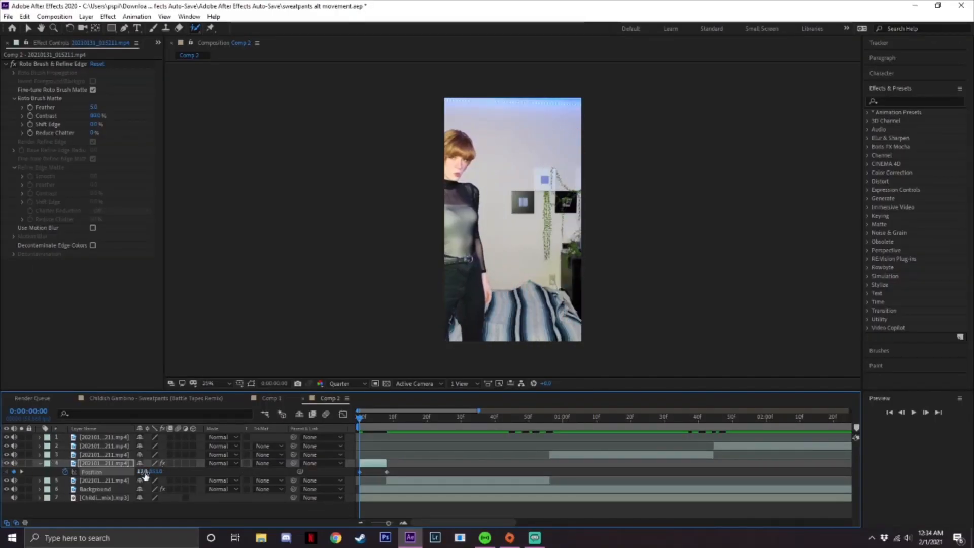
left_click_drag(145, 473, 133, 471)
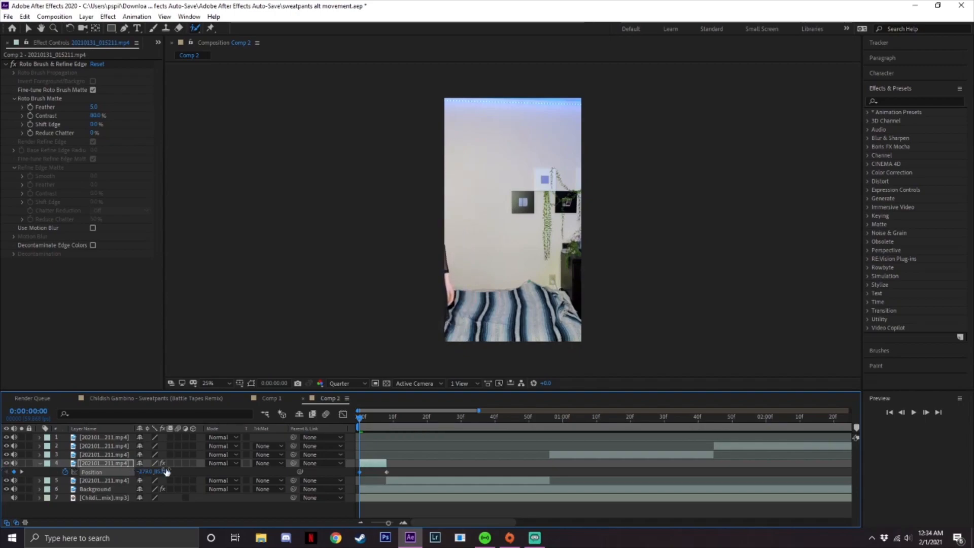
Enable motion blur on the sliding freeze-frame layer and in the Comp 2 timeline.
left_click(178, 463)
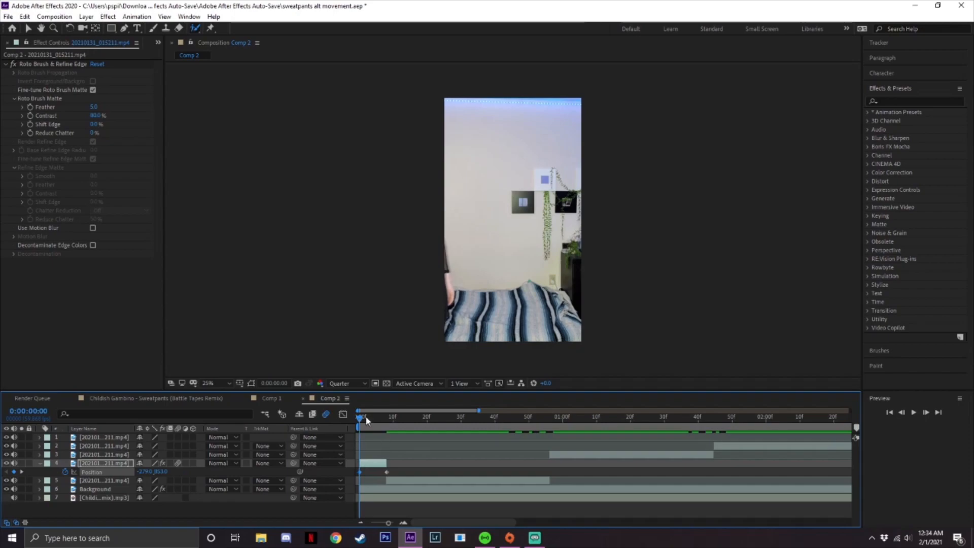
key("space")
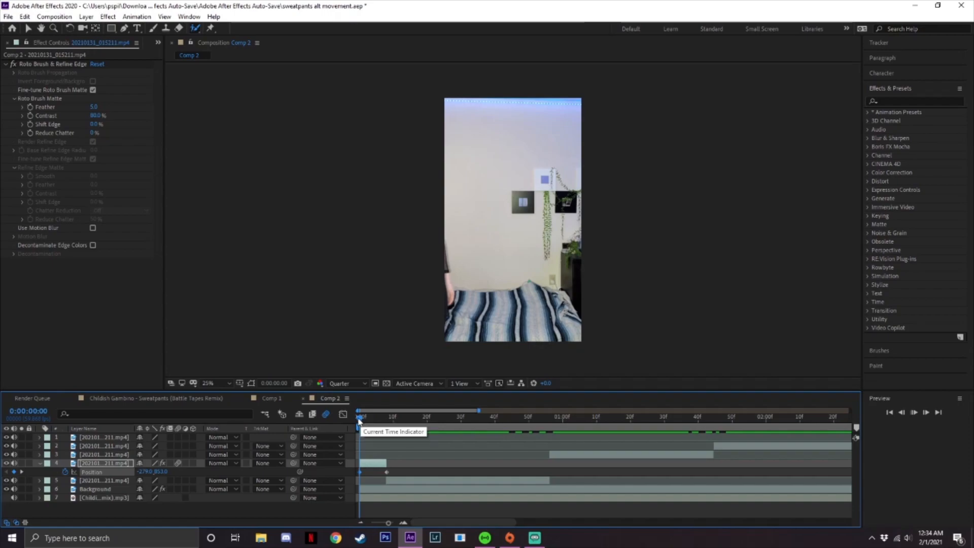
key("space")
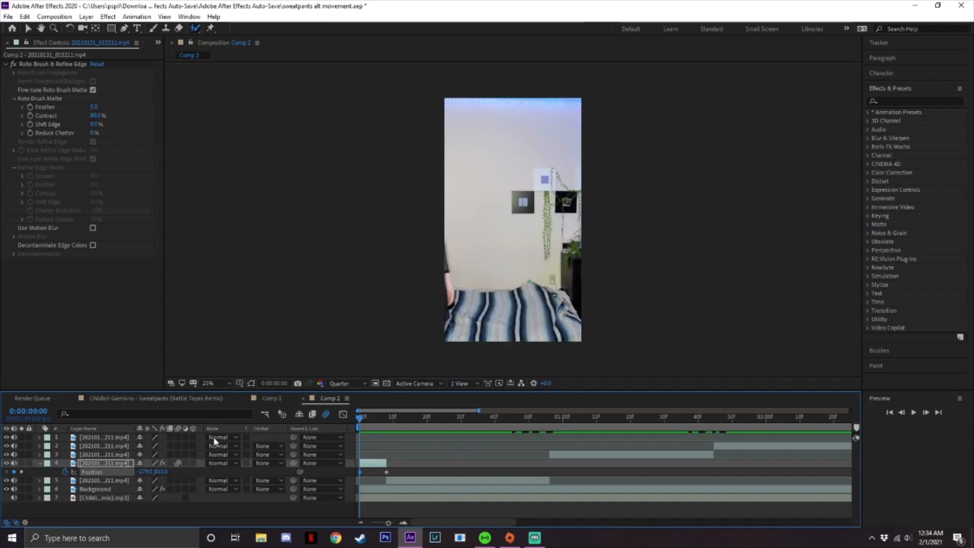
Play back the slide-in from 0:00:00:00 several times to check its motion blur.
key("space")
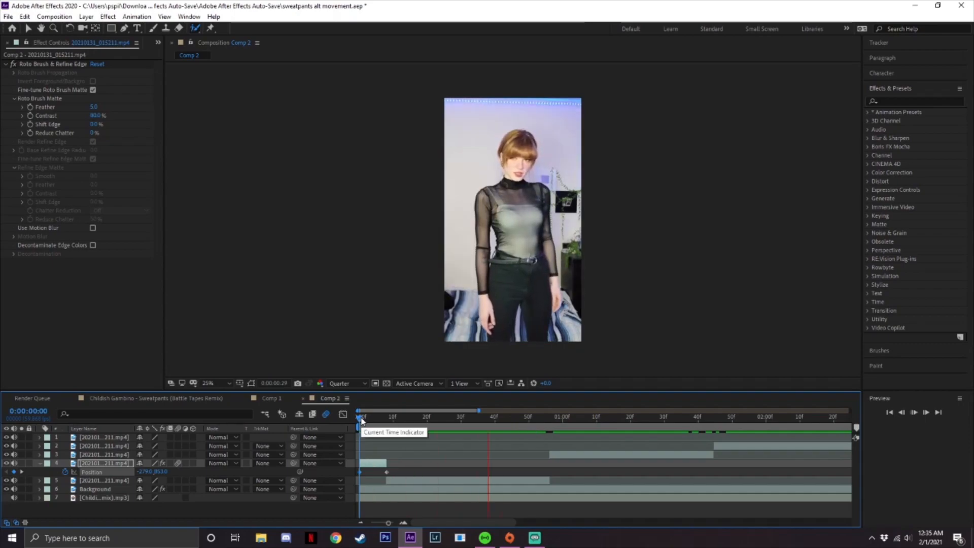
key("space")
key("space")
key("space")
key("space")
key("space")
key("space")
key("space")
key("space")
key("space")
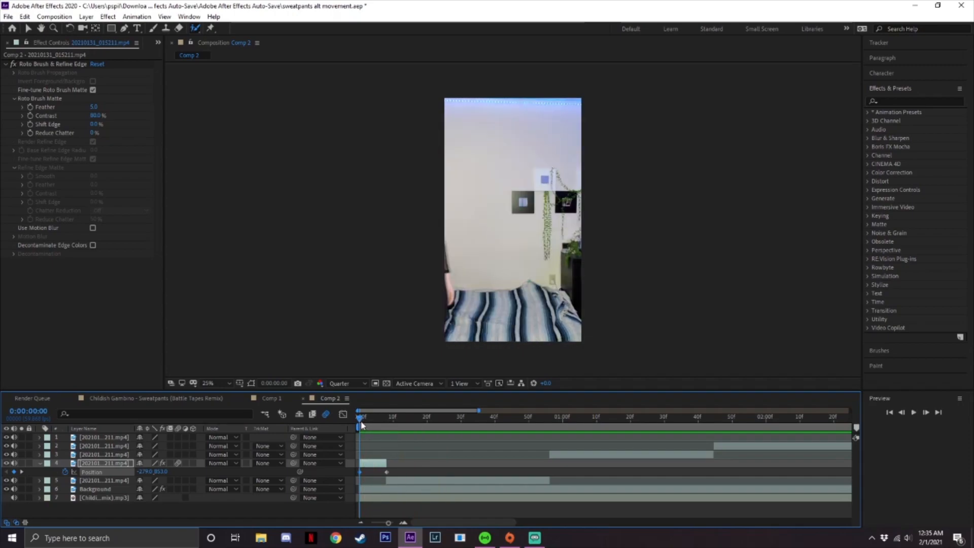
key("space")
key("space")
Scrub through the slide-in and the end of the first clip to review the transition points.
left_click_drag(361, 419, 535, 455)
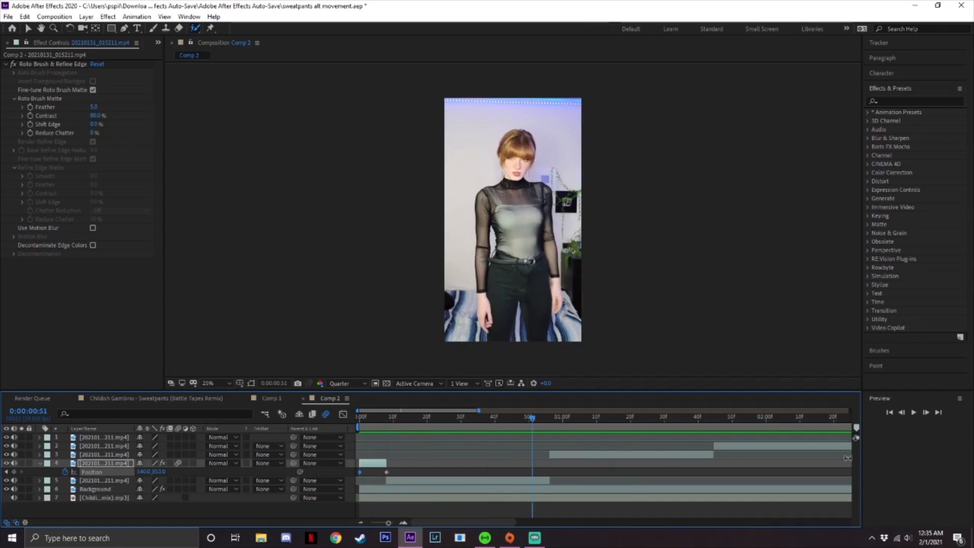
left_click_drag(413, 429, 547, 472)
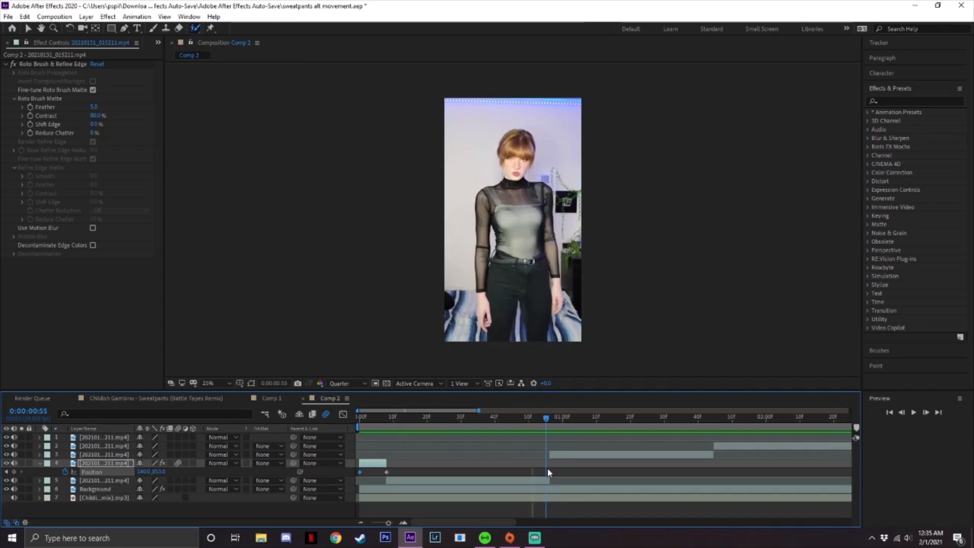
left_click_drag(388, 425, 375, 419)
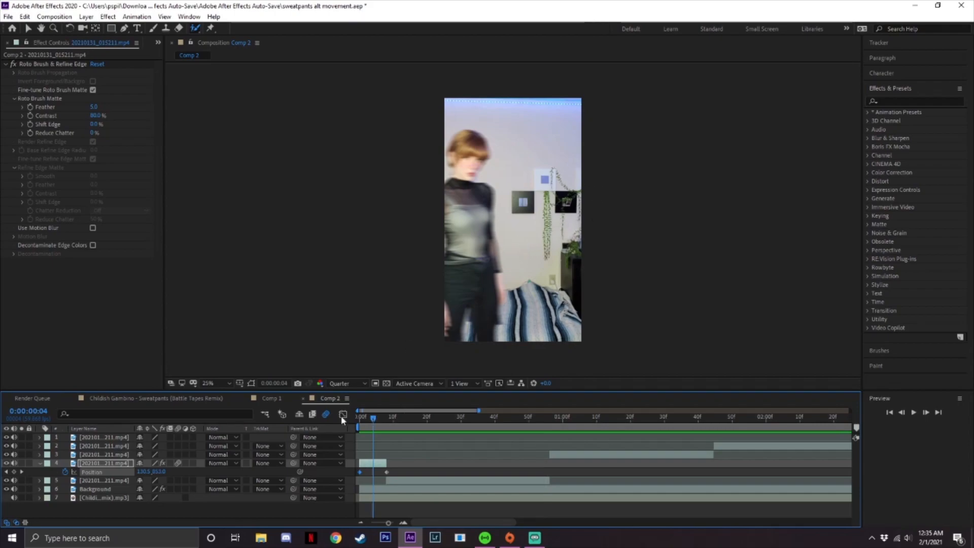
left_click_drag(378, 418, 370, 420)
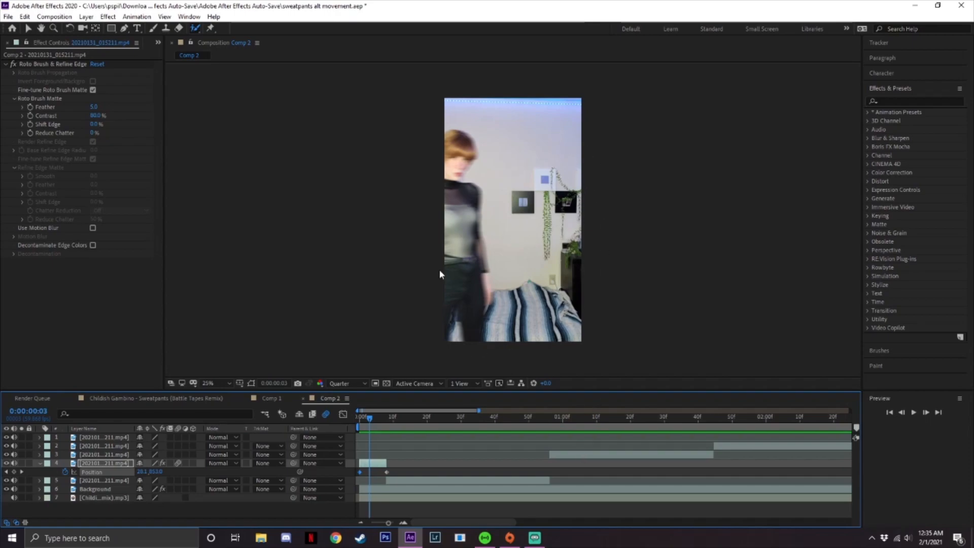
key("space")
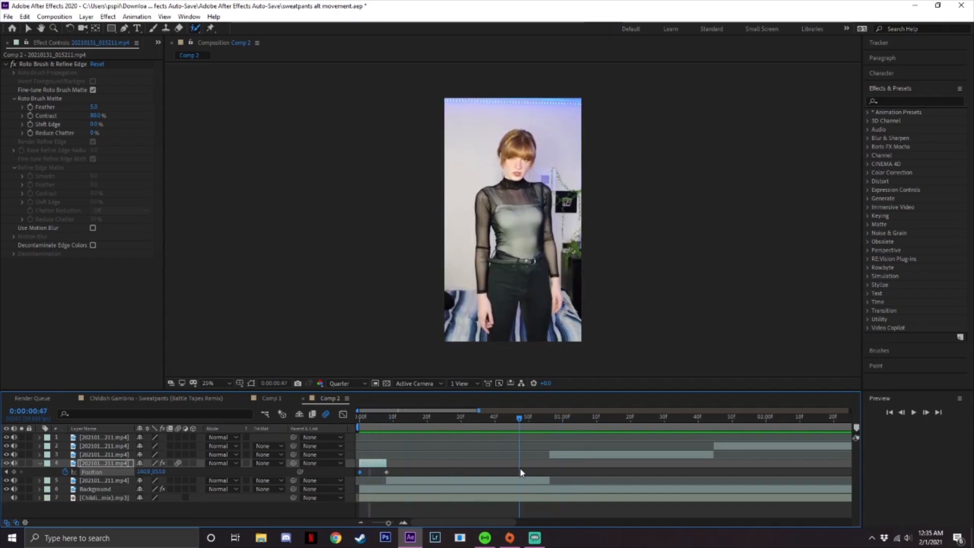
At 0:00:00:56, duplicate the crossed-arms clip and apply Freeze Frame to the upper copy.
left_click(553, 454)
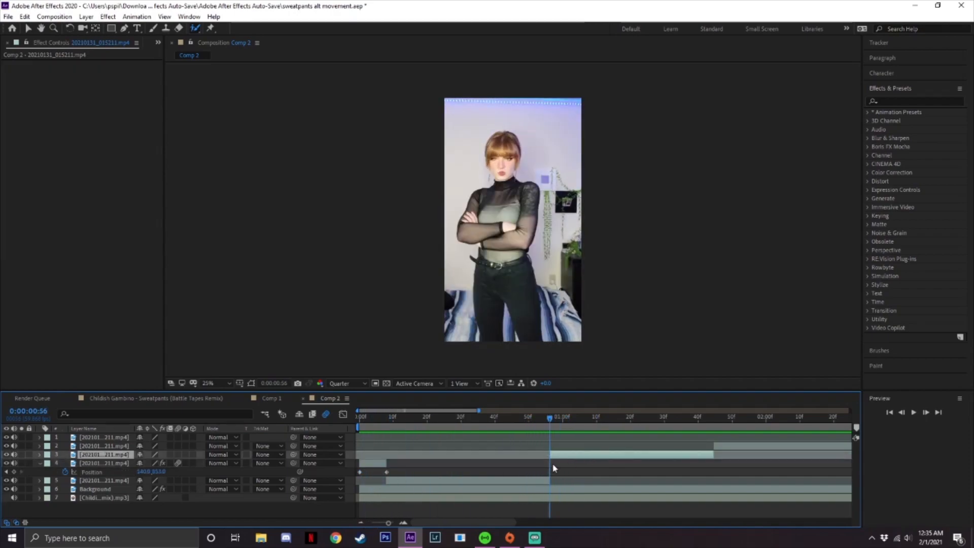
double_click(553, 458)
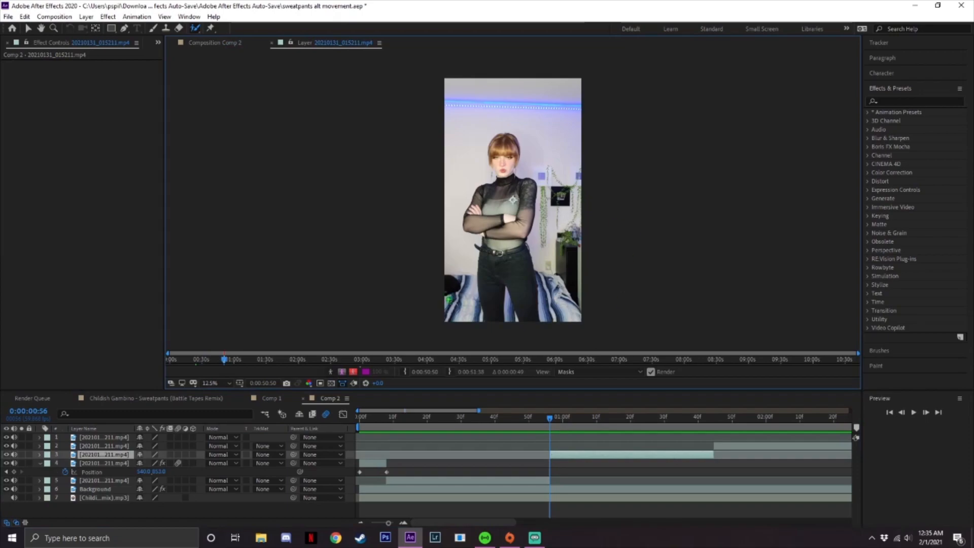
left_click(273, 42)
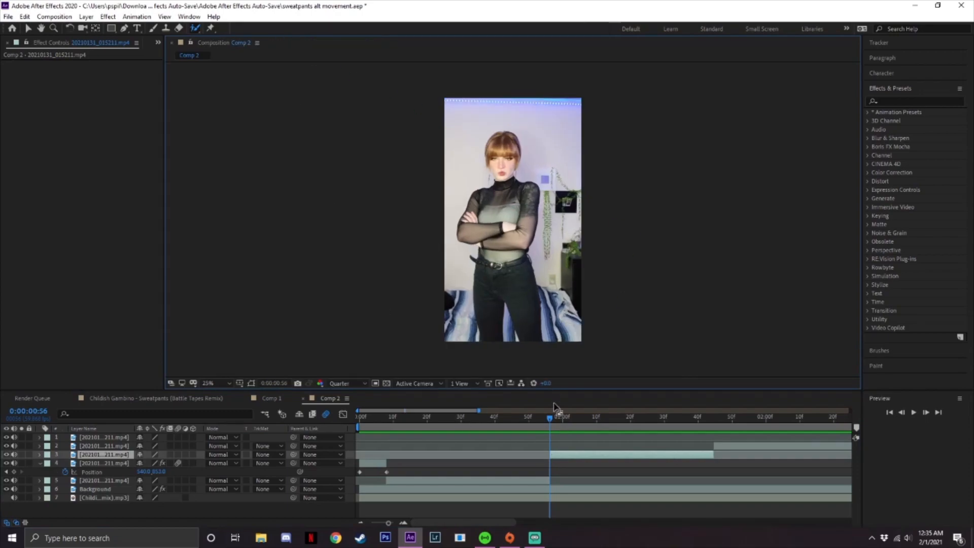
left_click(558, 459)
key("ctrl+d")
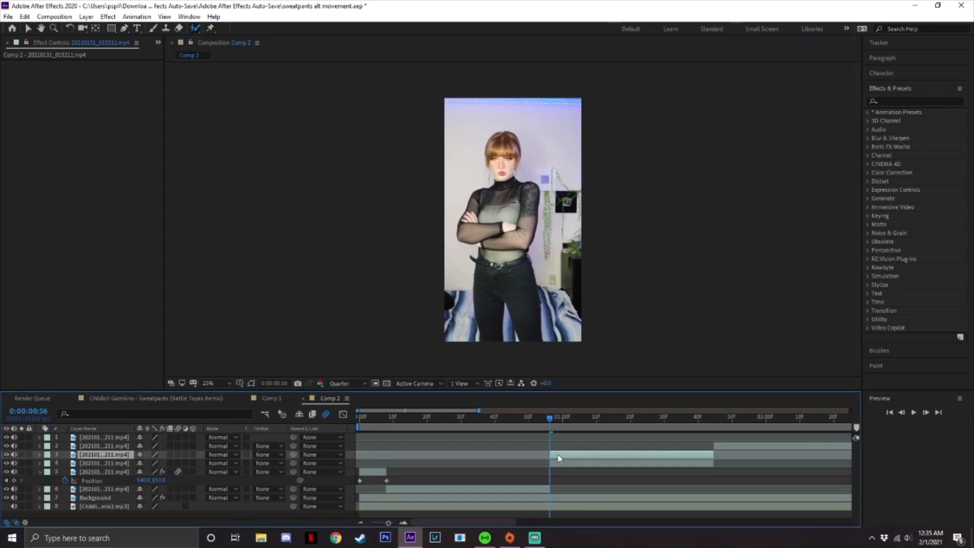
right_click(569, 457)
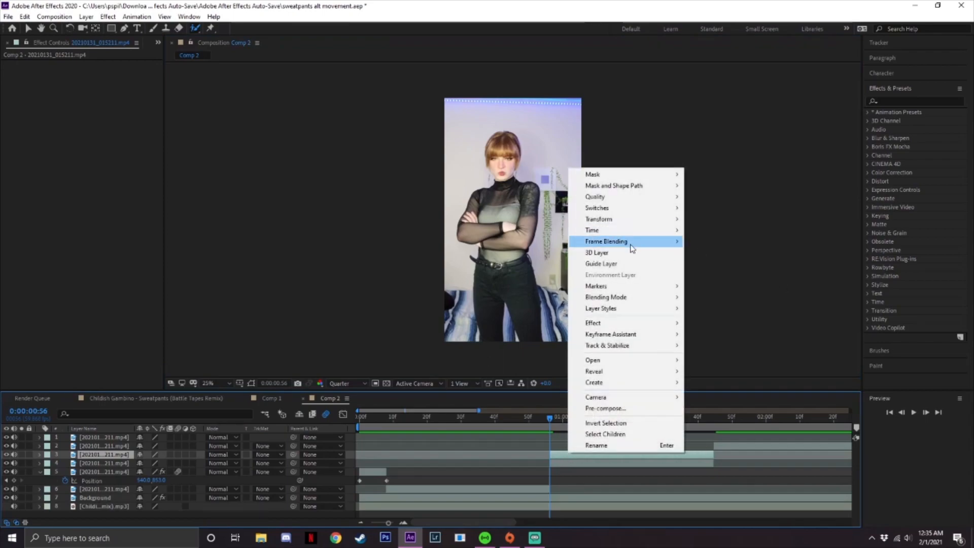
mouse_move(634, 232)
left_click(753, 264)
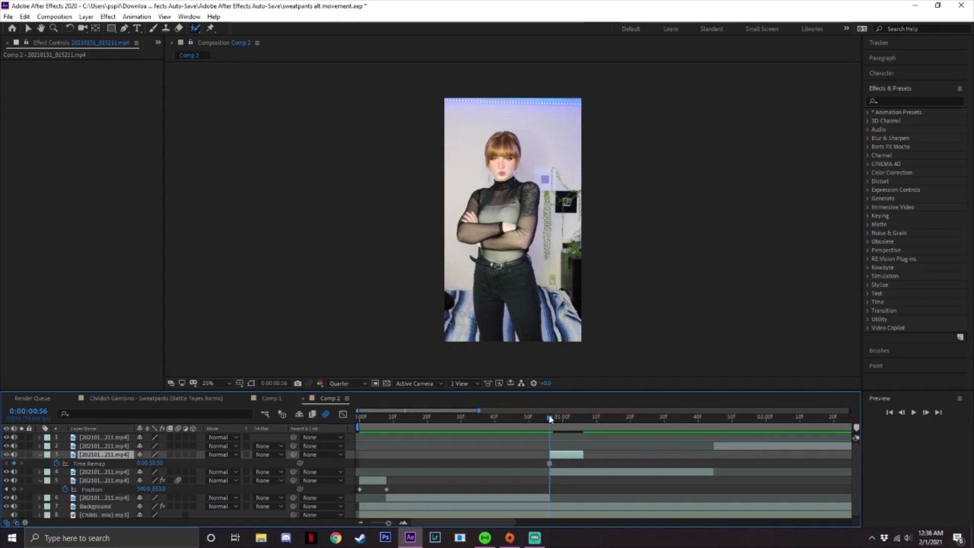
Shorten the crossed-arms freeze-frame layer to about six frames and move it to end at 0:00:00:56.
left_click_drag(551, 421, 570, 419)
key("alt+bracketright")
left_click_drag(571, 453, 549, 420)
left_click(552, 421)
key("bracketright")
left_click_drag(545, 459, 540, 457)
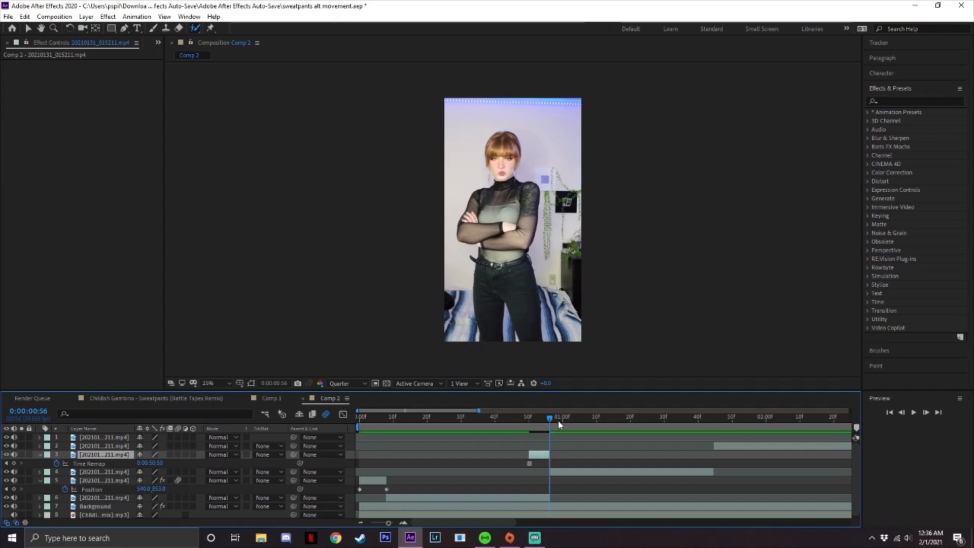
Duplicate the first standing clip and trim the upper copy to start at 0:00:00:50.
left_click_drag(550, 424, 530, 423)
key("Page_Up")
key("Page_Up")
key("Page_Up")
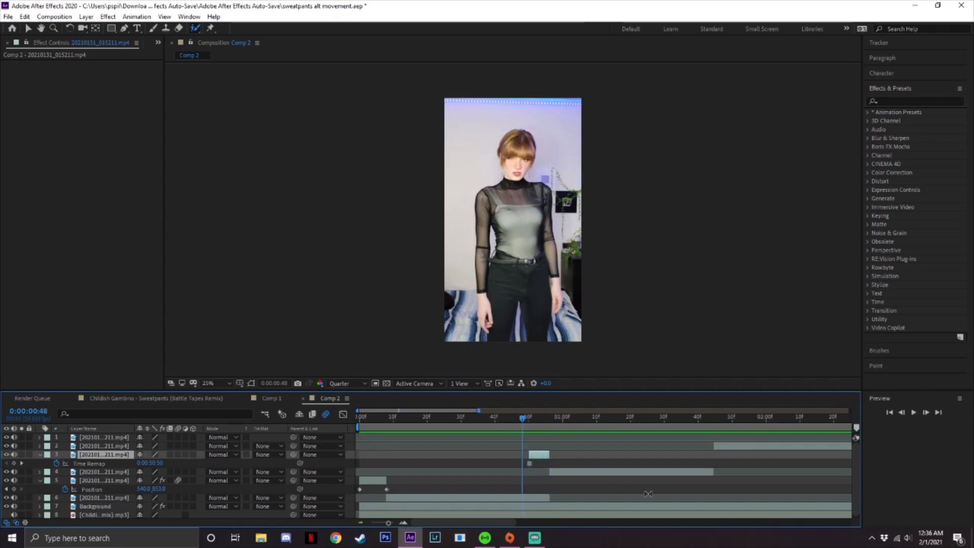
left_click_drag(518, 418, 529, 424)
left_click(532, 497)
key("ctrl+d")
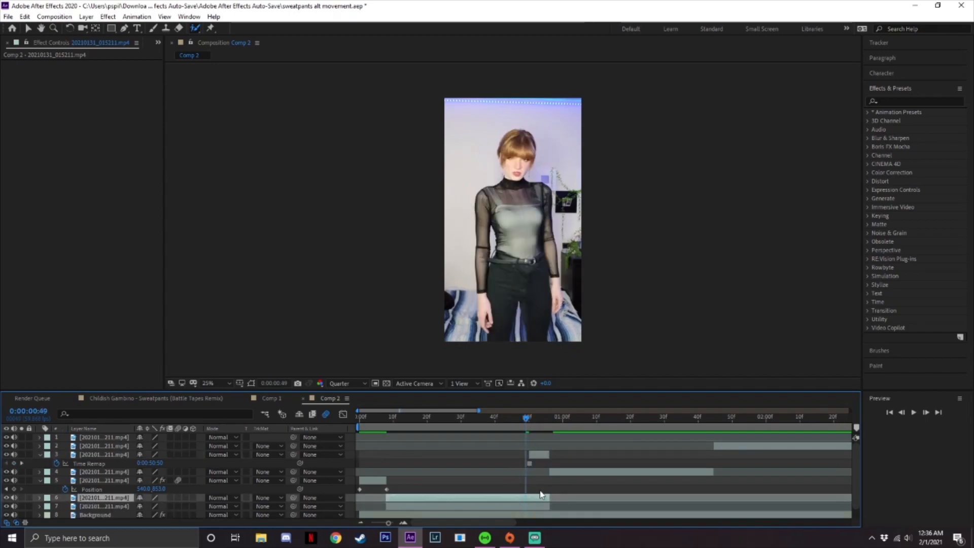
key("Page_Down")
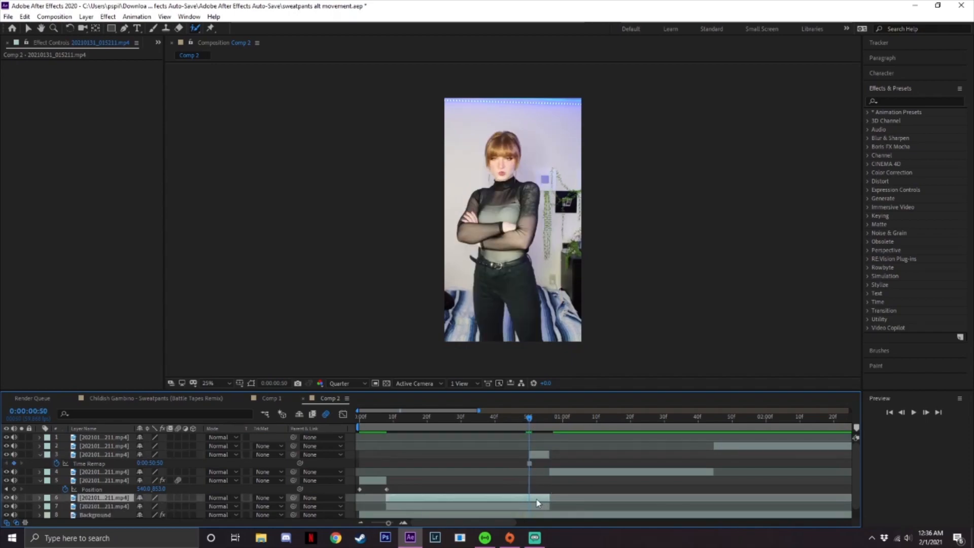
key("alt+[")
left_click(515, 507)
left_click(538, 489)
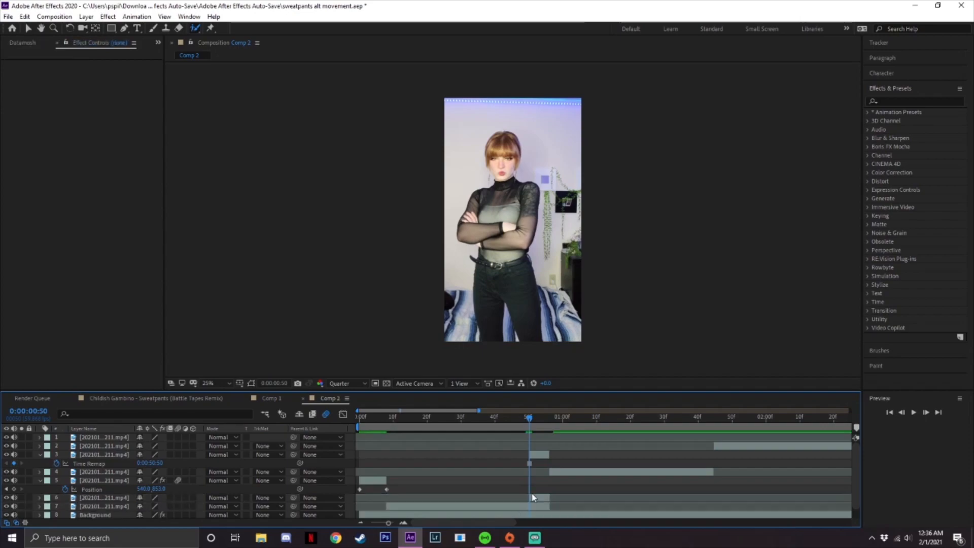
Apply Freeze Frame to the trimmed copy of the standing clip at 0:00:00:50.
right_click(538, 502)
mouse_move(580, 279)
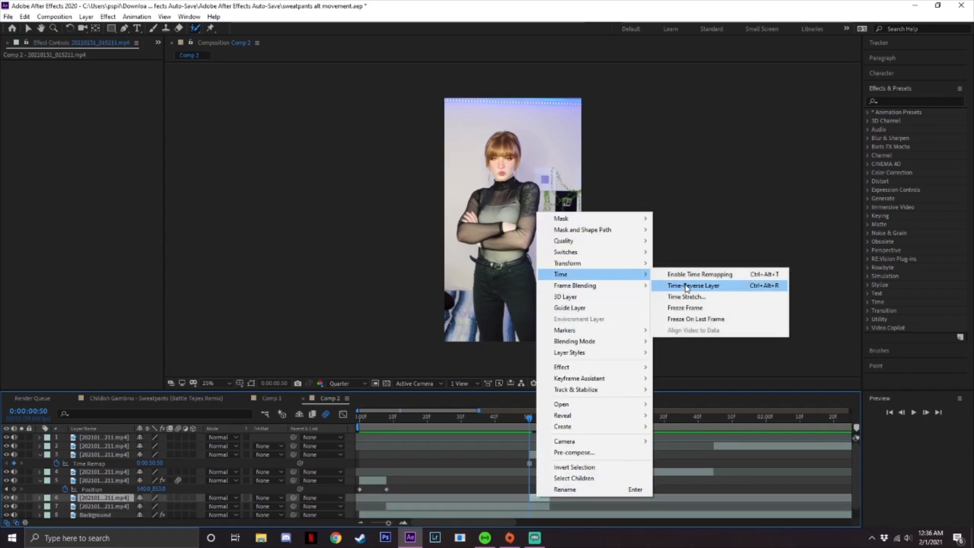
left_click(686, 309)
scroll(539, 485, "down", 1)
scroll(542, 478, "up", 1)
scroll(542, 478, "down", 1)
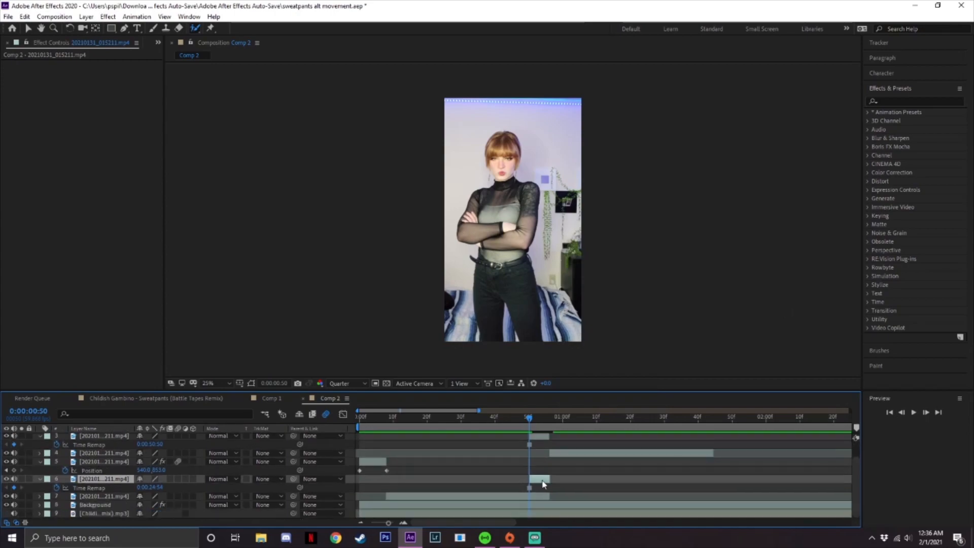
scroll(552, 482, "up", 1)
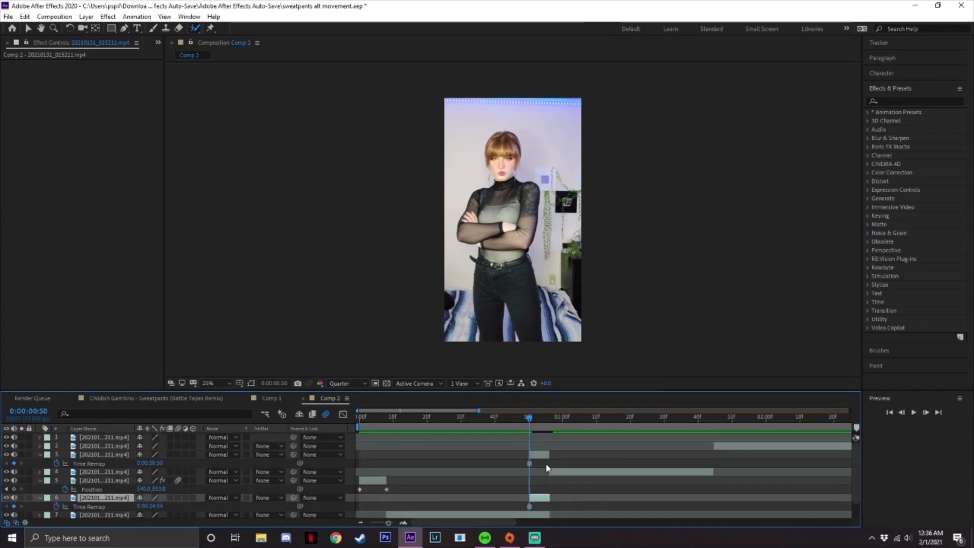
Cut out the standing woman in the new freeze-frame layer with the Roto Brush and freeze the propagation.
mouse_move(529, 417)
left_mouse_down()
mouse_move(553, 417)
mouse_move(524, 442)
mouse_move(552, 454)
mouse_move(495, 441)
mouse_move(535, 426)
left_mouse_up()
double_click(513, 218)
left_click_drag(512, 203, 543, 264)
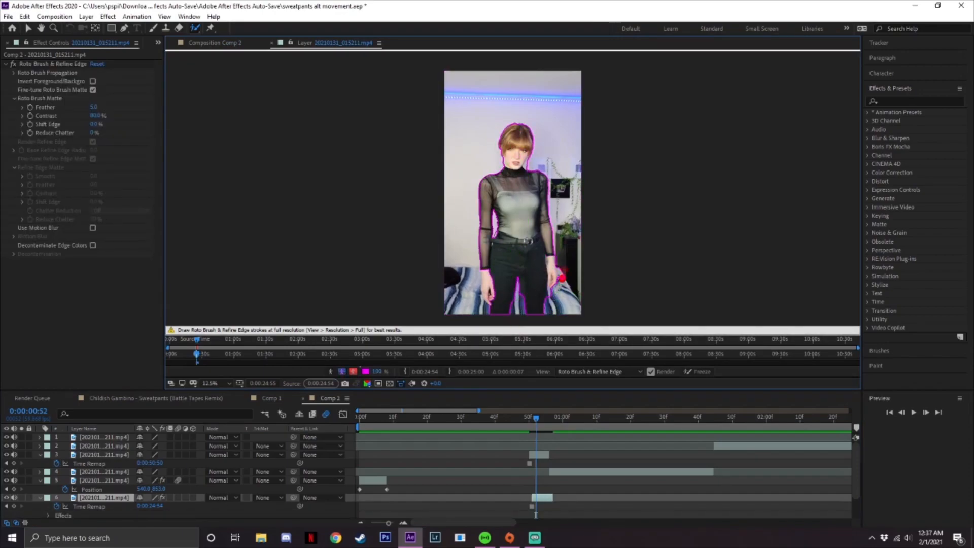
left_click(689, 411)
key("Page_Down")
key("Page_Down")
key("Page_Up")
key("Page_Up")
key("Page_Up")
left_click(700, 372)
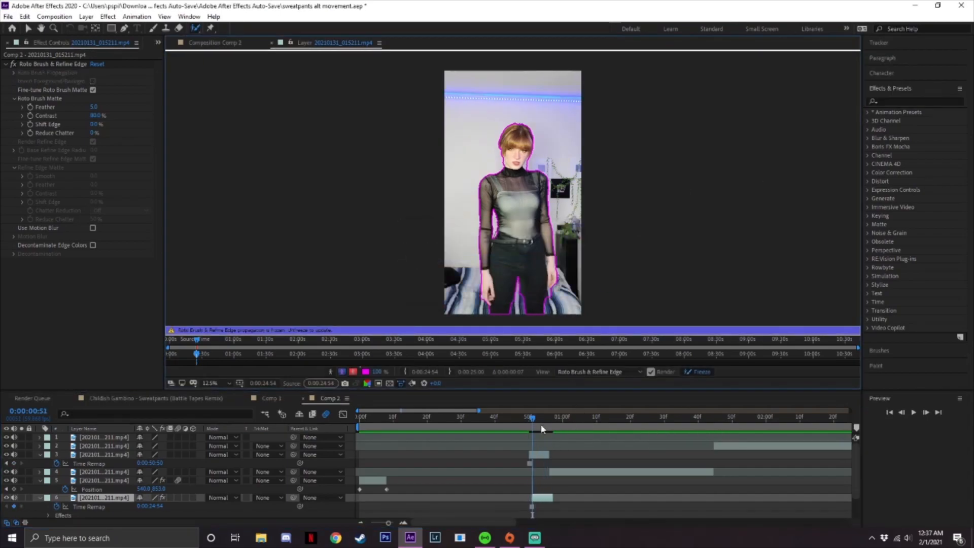
Roto Brush the woman in the crossed-arms freeze-frame layer at 0:00:00:50 and freeze the propagation.
scroll(536, 481, "down", 1)
scroll(544, 478, "up", 1)
double_click(540, 455)
key("Page_Up")
left_click_drag(492, 313, 550, 294)
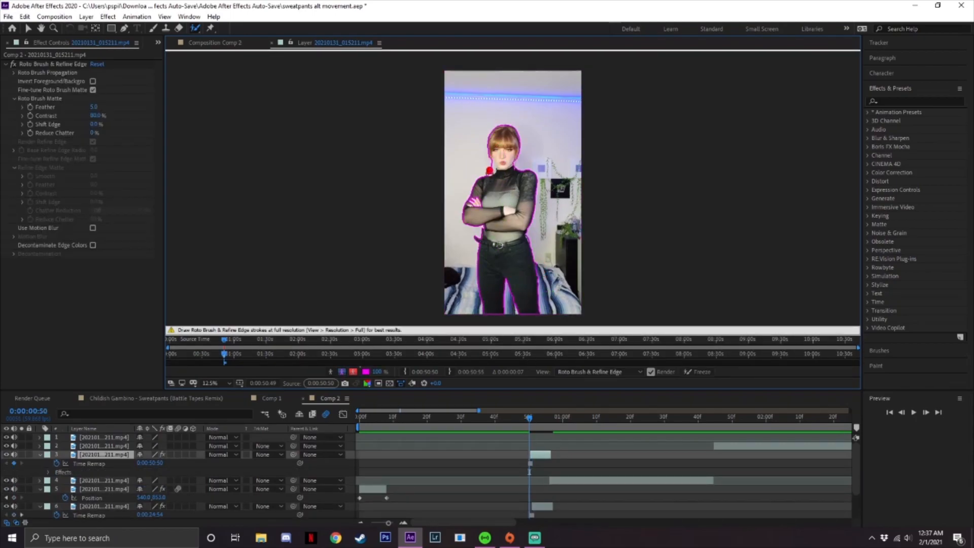
left_click(695, 372)
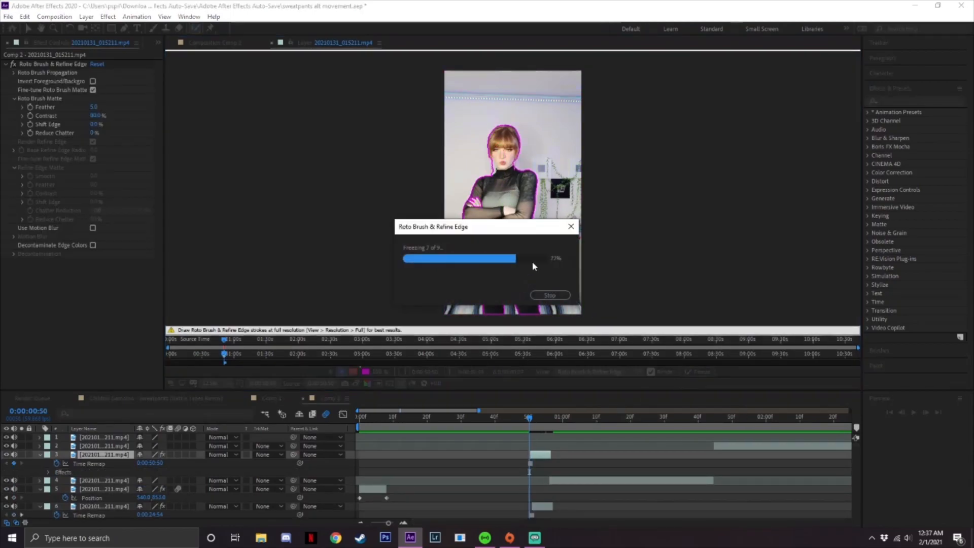
left_click(527, 419)
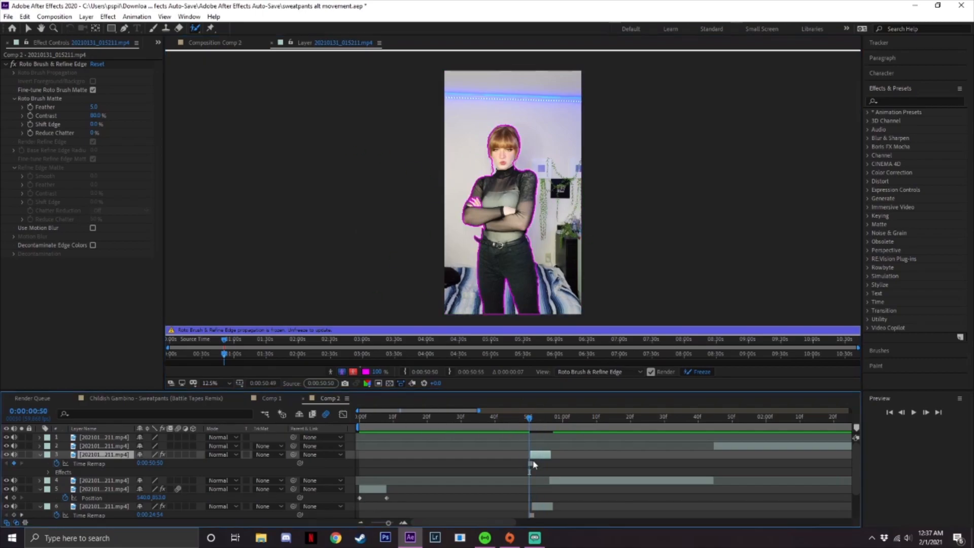
Slide the standing freeze-frame layer back to start at 0:00:00:50 and close the layer viewer.
left_click_drag(545, 509, 541, 507)
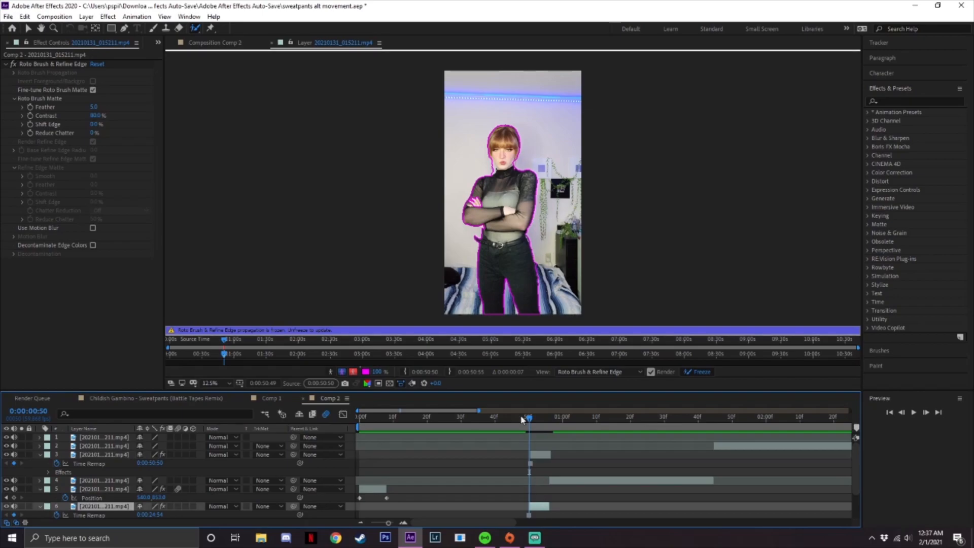
scroll(496, 445, "down", 2)
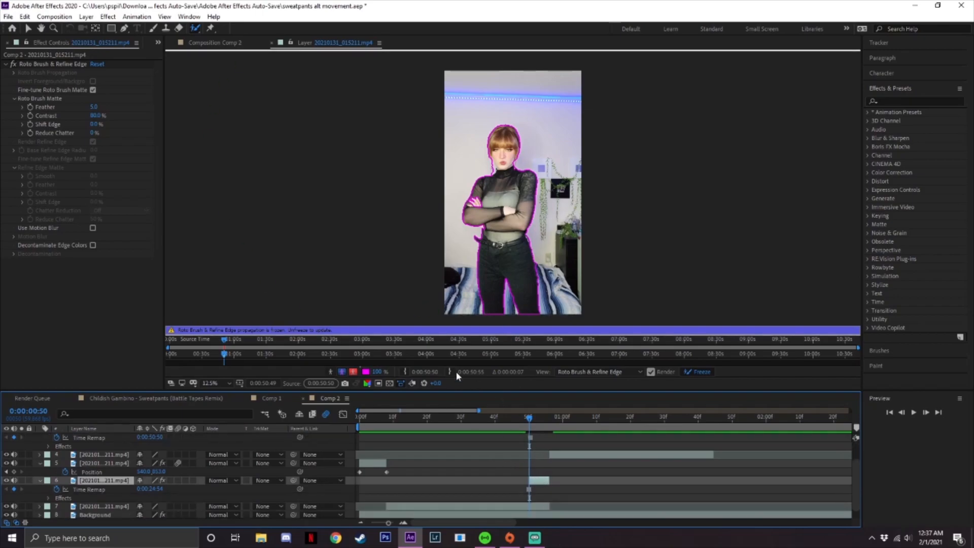
left_click(272, 44)
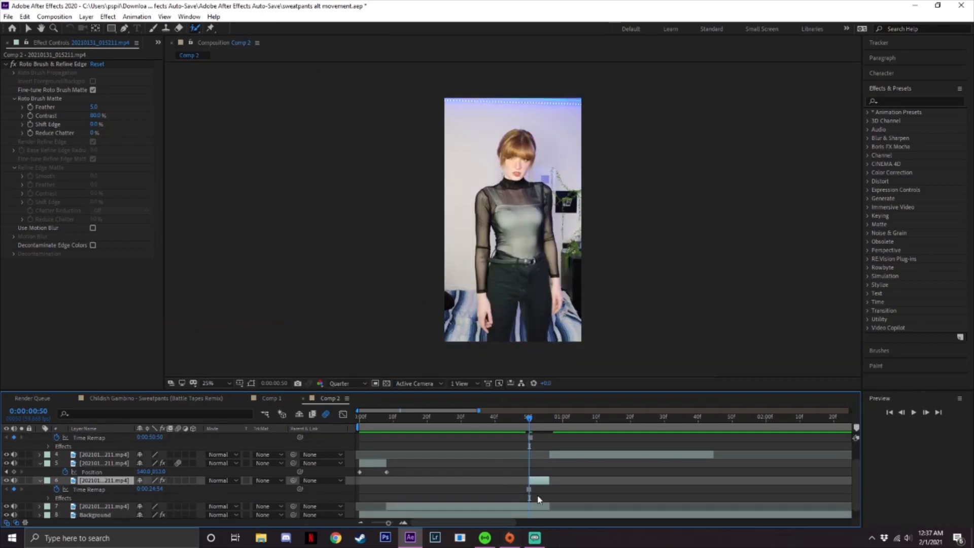
Extend the start of the crossed-arms freeze-frame layer back to 0:00:00:47.
scroll(543, 479, "up", 1)
mouse_move(531, 422)
left_mouse_down()
mouse_move(542, 422)
mouse_move(522, 422)
left_mouse_up()
left_click(541, 445)
key("Page_Up")
key("alt+[")
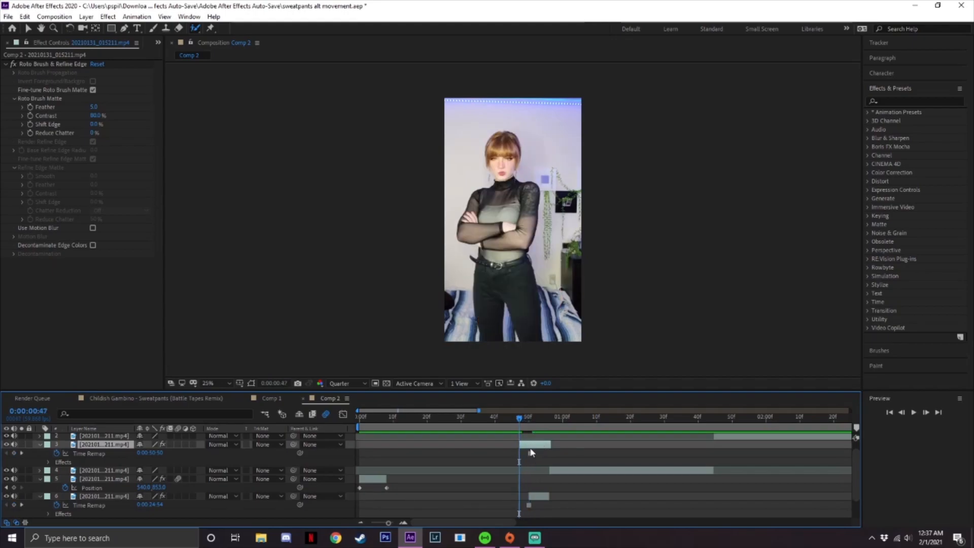
Extend the standing freeze-frame layer so that it and its Time Remap keyframe start at 0:00:00:47.
mouse_move(520, 421)
left_mouse_down()
mouse_move(537, 421)
mouse_move(520, 421)
left_mouse_up()
scroll(546, 504, "down", 3)
left_click_drag(532, 472, 550, 469)
scroll(549, 470, "up", 3)
scroll(538, 470, "down", 2)
Trim the end of the first standing clip to 0:00:00:47 and select the standing freeze-frame layer above it.
left_click_drag(522, 421, 521, 422)
left_click_drag(552, 505, 520, 504)
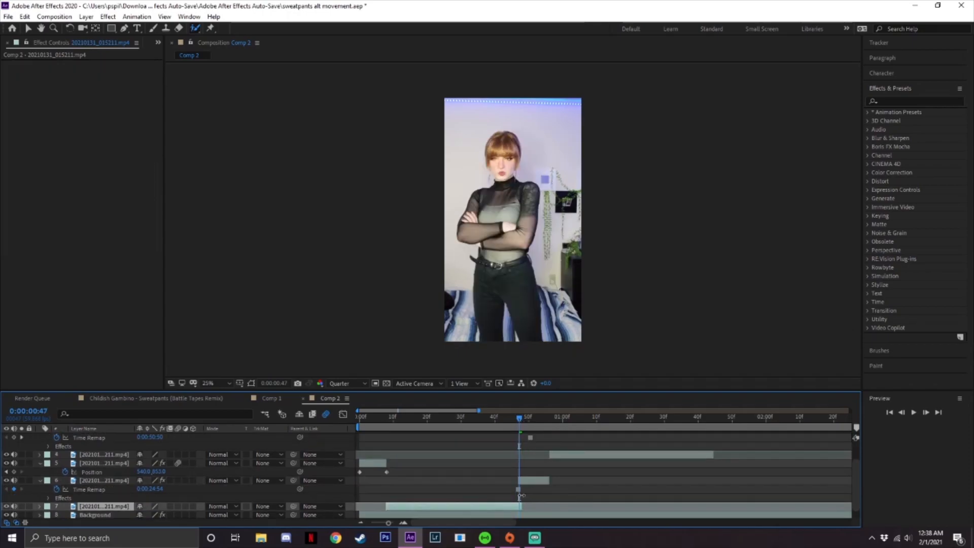
mouse_move(519, 419)
left_mouse_down()
mouse_move(502, 418)
mouse_move(519, 419)
left_mouse_up()
left_click(531, 481)
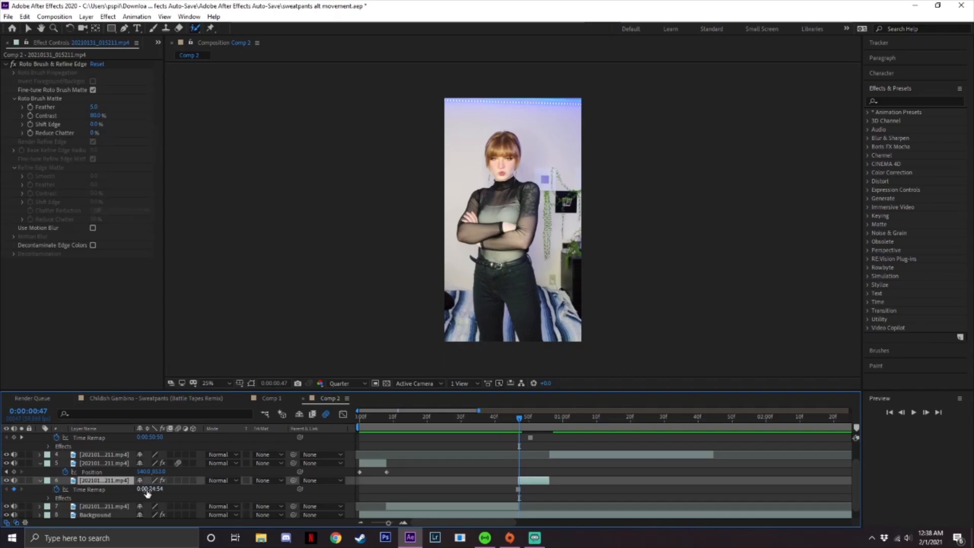
With the crossed-arms freeze-frame hidden, set the standing freeze-frame's Position to 509, 853 and keyframe it at 0:00:00:47.
key("p")
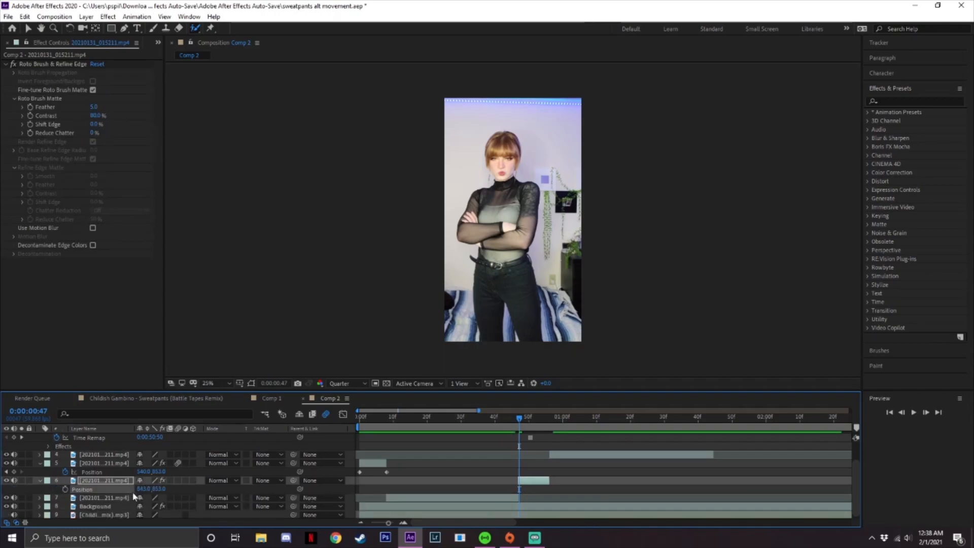
left_click_drag(159, 488, 283, 486)
scroll(527, 482, "up", 2)
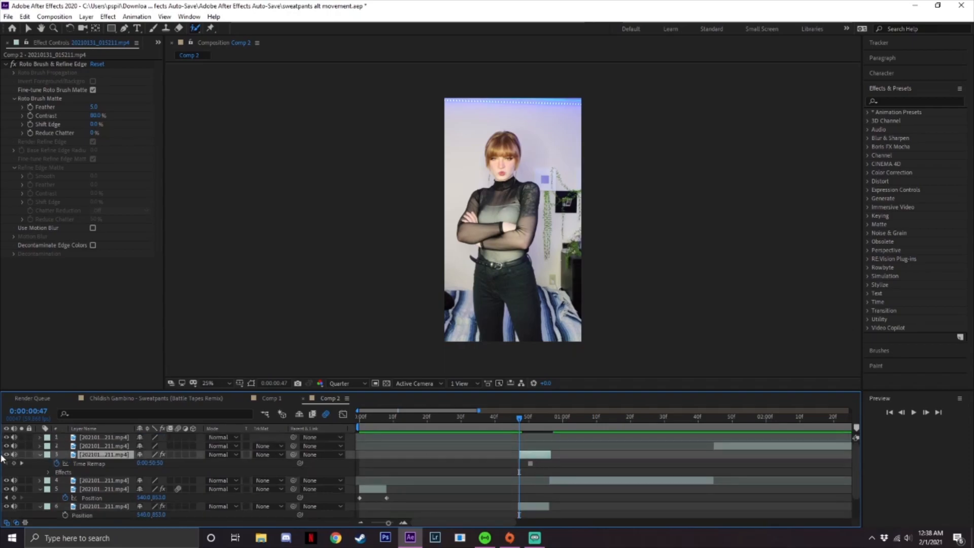
scroll(459, 495, "down", 2)
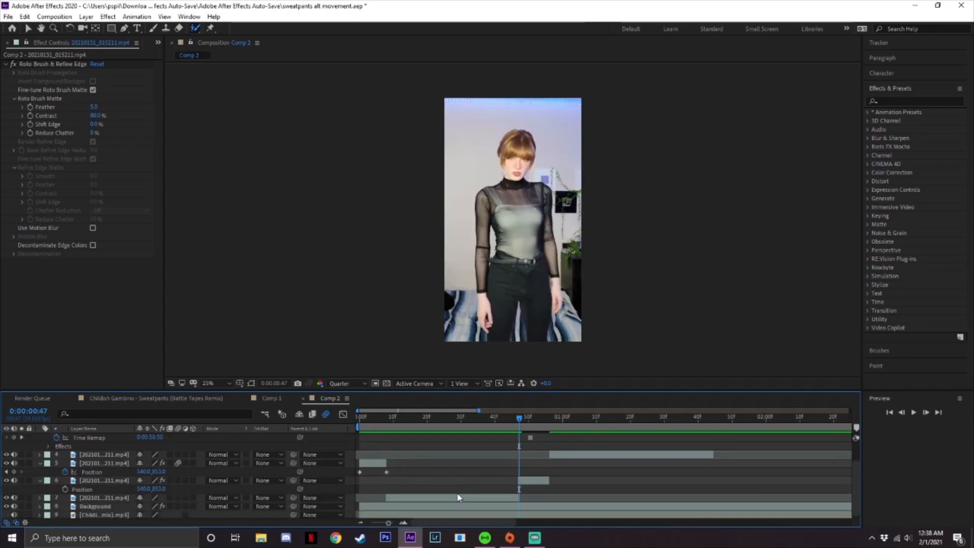
left_click(112, 478)
mouse_move(142, 487)
left_mouse_down()
mouse_move(223, 487)
mouse_move(127, 487)
left_mouse_up()
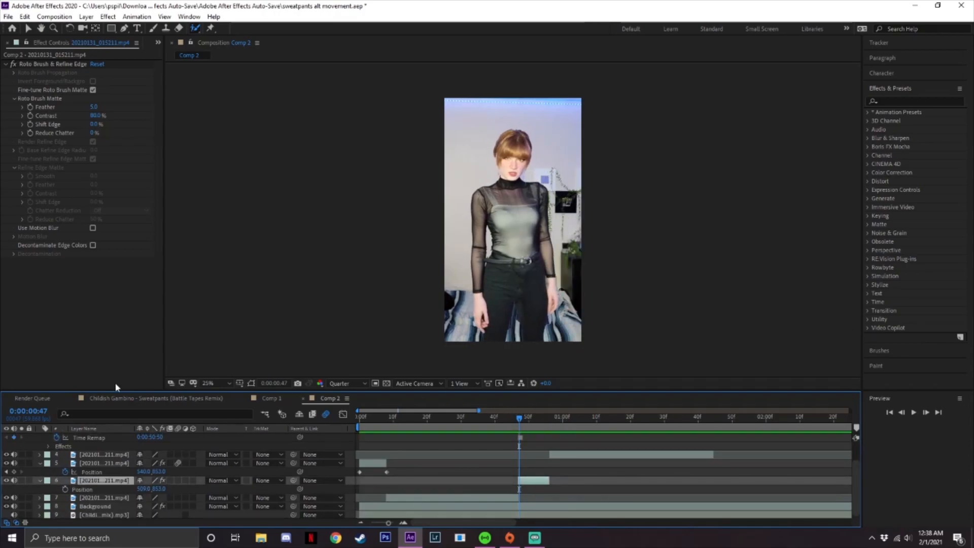
left_click(65, 489)
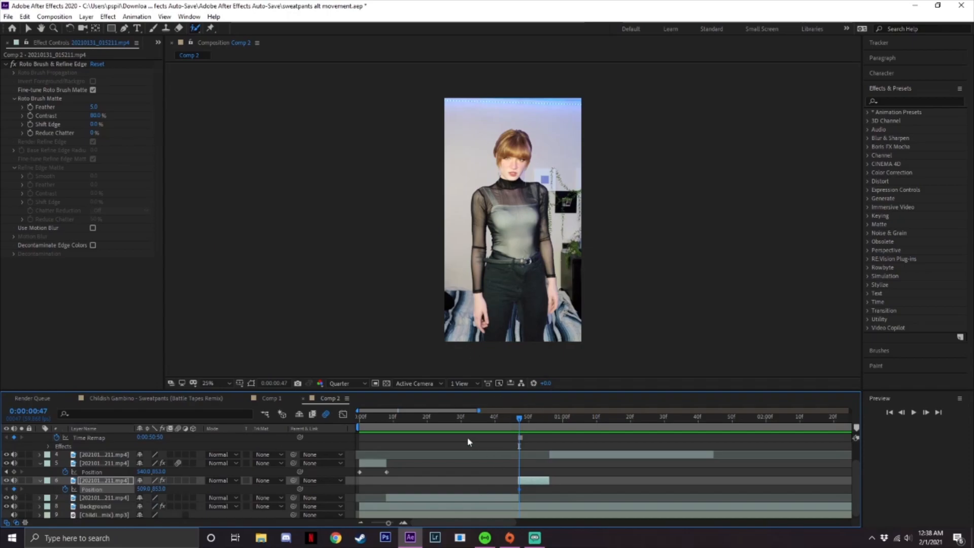
Keyframe the standing freeze-frame's Position X at about 1368 so it exits the frame, place that keyframe at the layer's end and enable motion blur.
left_click_drag(519, 420, 550, 420)
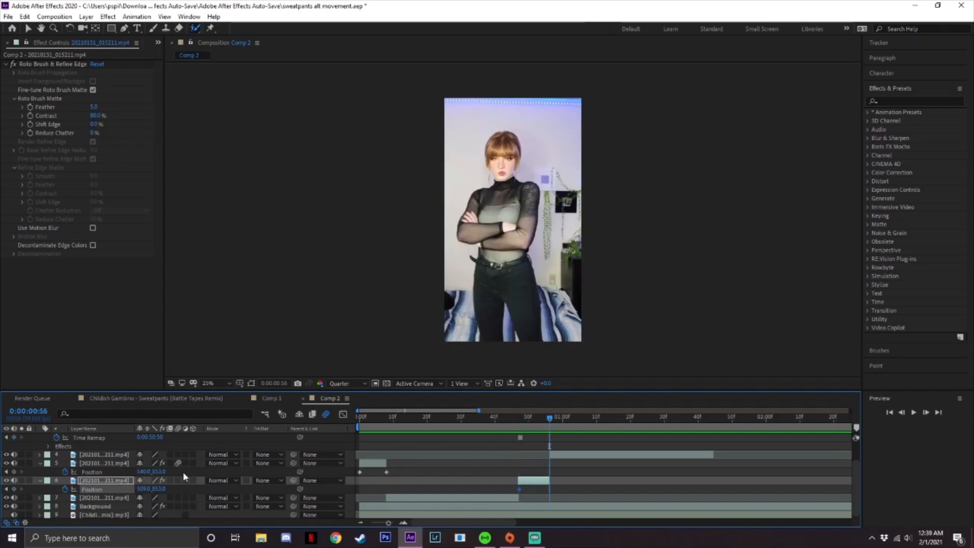
key("Page_Up")
left_click_drag(144, 489, 597, 506)
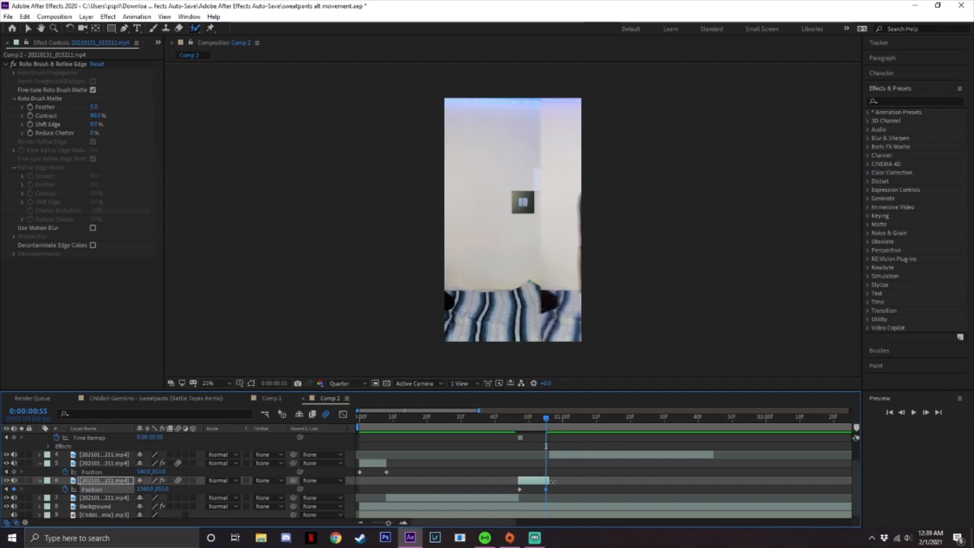
left_click(567, 492)
left_click_drag(546, 490, 551, 490)
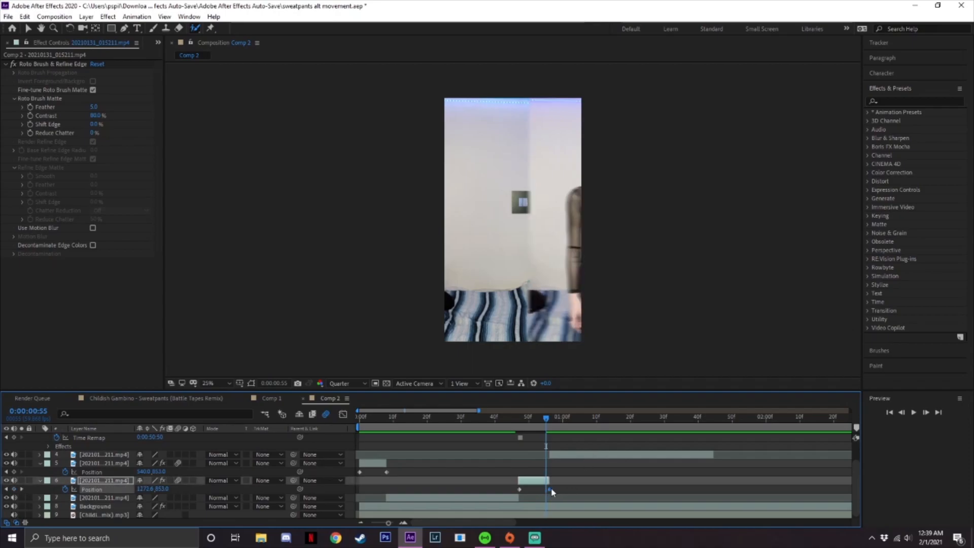
Unfreeze the Roto Brush propagation and freeze it again across the crossed-arms freeze-frame layer.
double_click(539, 483)
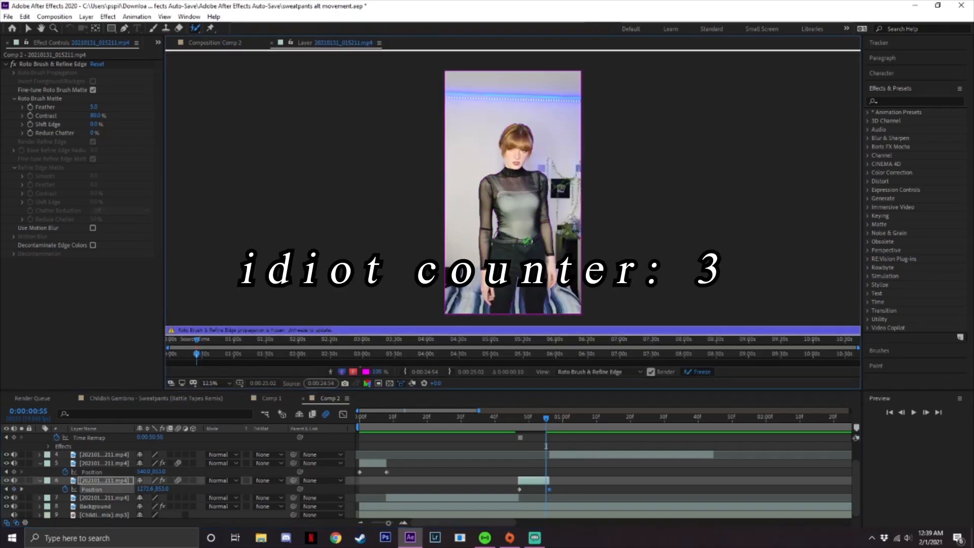
left_click(695, 371)
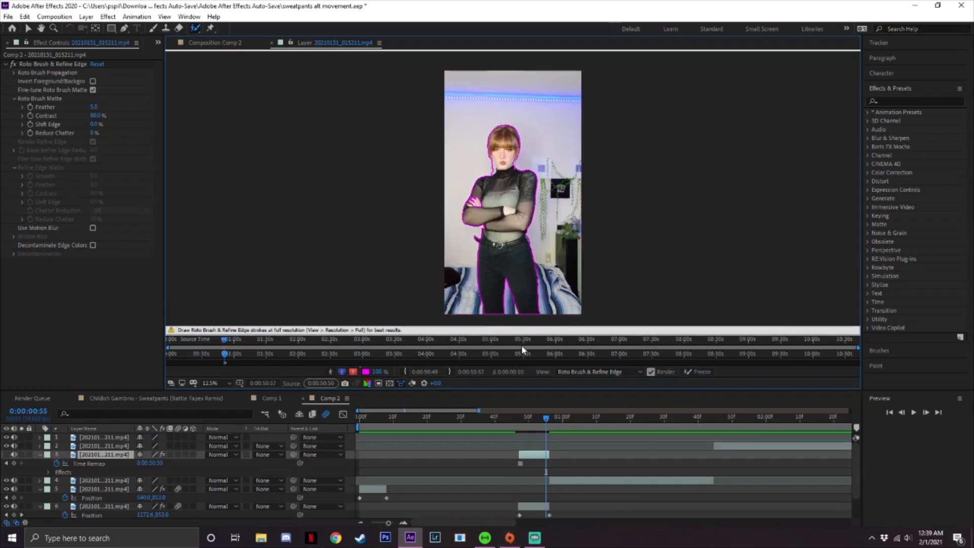
left_click(701, 371)
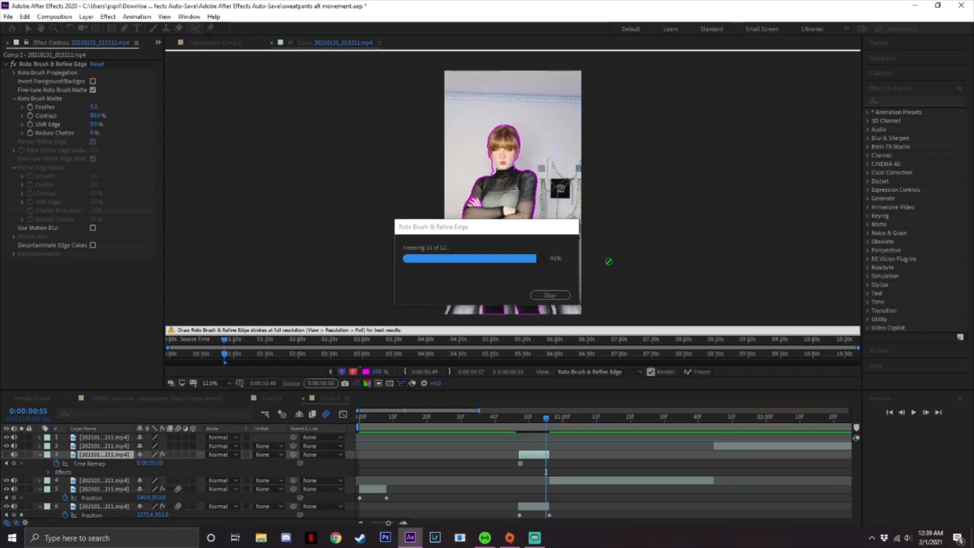
Slide the crossed-arms freeze-frame layer to start at 0:00:00:50.
scroll(542, 467, "down", 1)
left_click(520, 427)
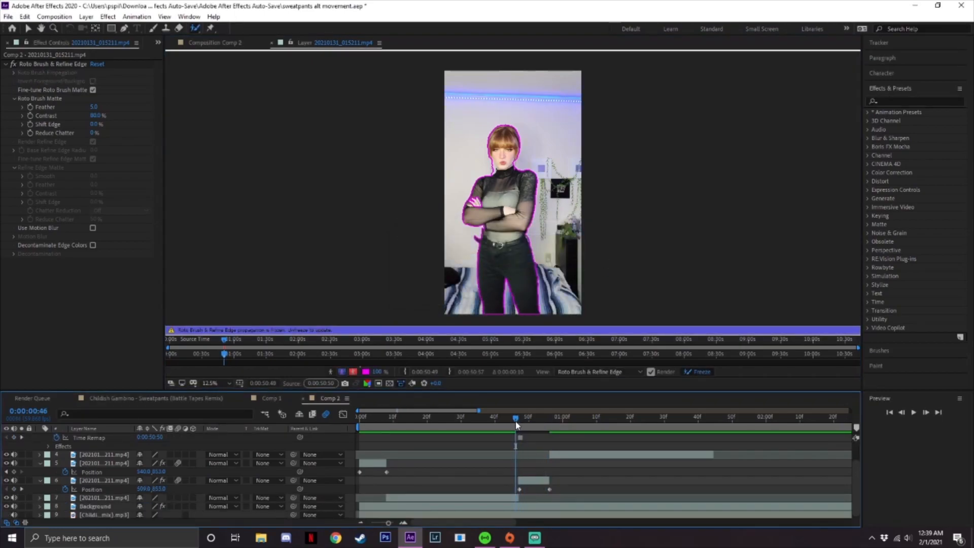
scroll(541, 467, "up", 1)
scroll(540, 464, "down", 1)
scroll(540, 464, "up", 1)
scroll(538, 452, "down", 1)
left_click(517, 418)
scroll(524, 462, "up", 1)
scroll(524, 462, "down", 1)
key("Page_Down")
key("Page_Down")
key("Page_Down")
scroll(530, 458, "up", 1)
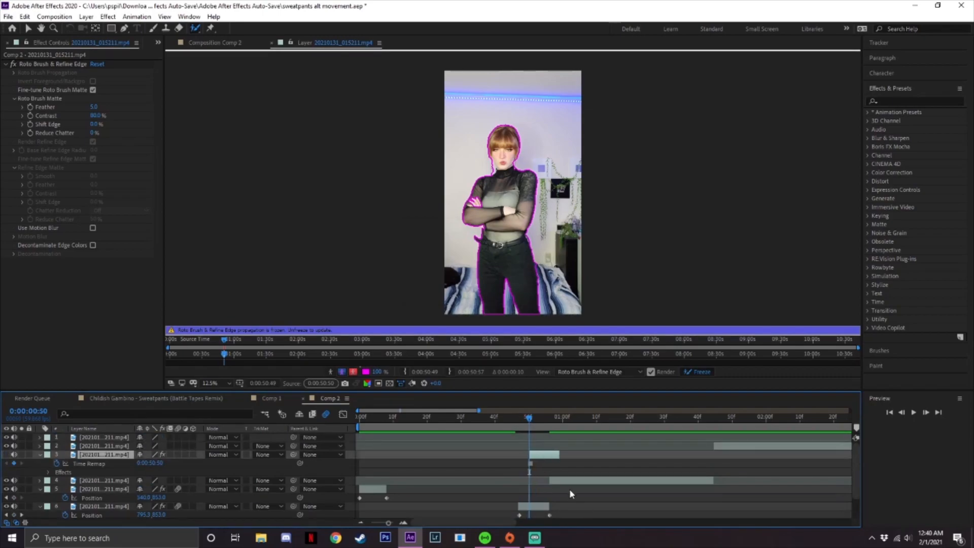
Move the standing freeze-frame layer with its Position keyframes to start at 0:00:00:46.
scroll(566, 487, "down", 1)
key("Page_Up")
key("Page_Up")
key("Page_Up")
left_click(525, 484)
key("Page_Up")
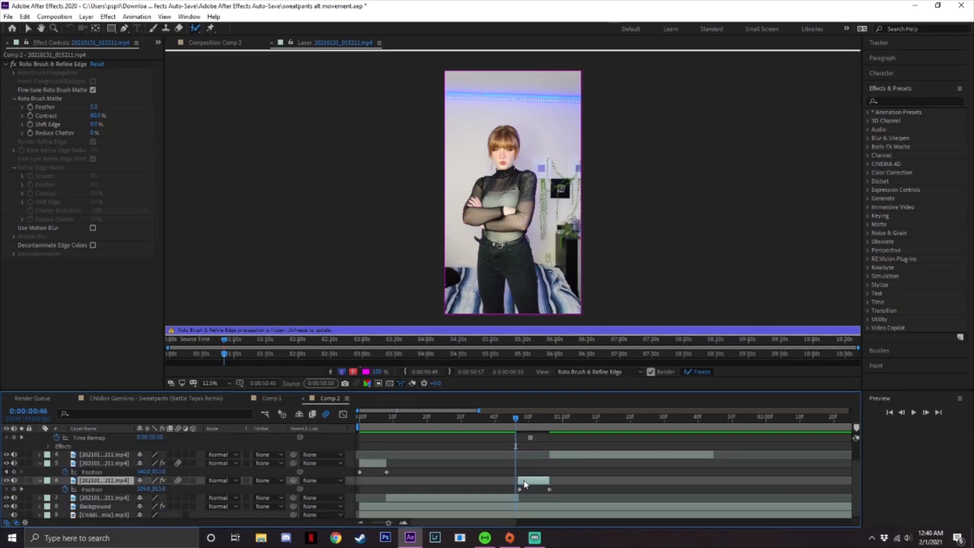
key("Page_Up")
key("Page_Down")
key("[")
Shift the crossed-arms freeze-frame layer one frame earlier to start at 0:00:00:49.
scroll(528, 476, "up", 2)
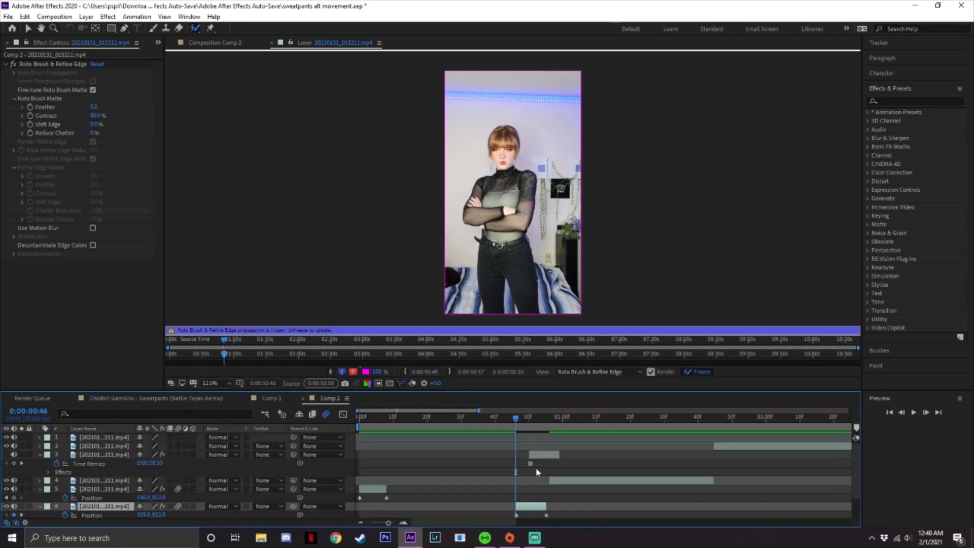
left_click(541, 456)
left_click_drag(557, 421, 561, 421)
key("Page_Up")
left_click_drag(550, 455, 546, 456)
scroll(534, 460, "down", 2)
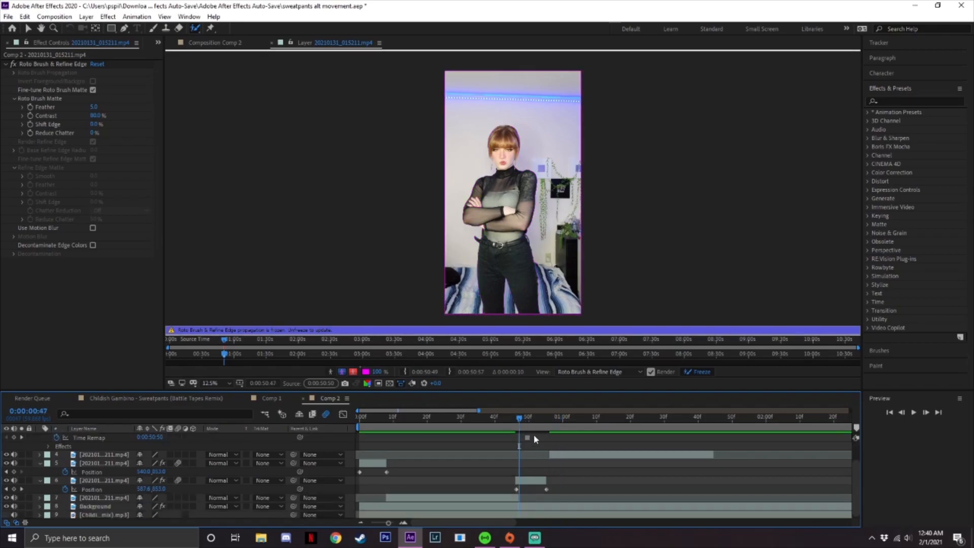
Close the layer viewer and check the standing freeze-frame's slide between 0:00:00:46 and 0:00:00:55 in the composition.
left_click(518, 420)
left_click(532, 483)
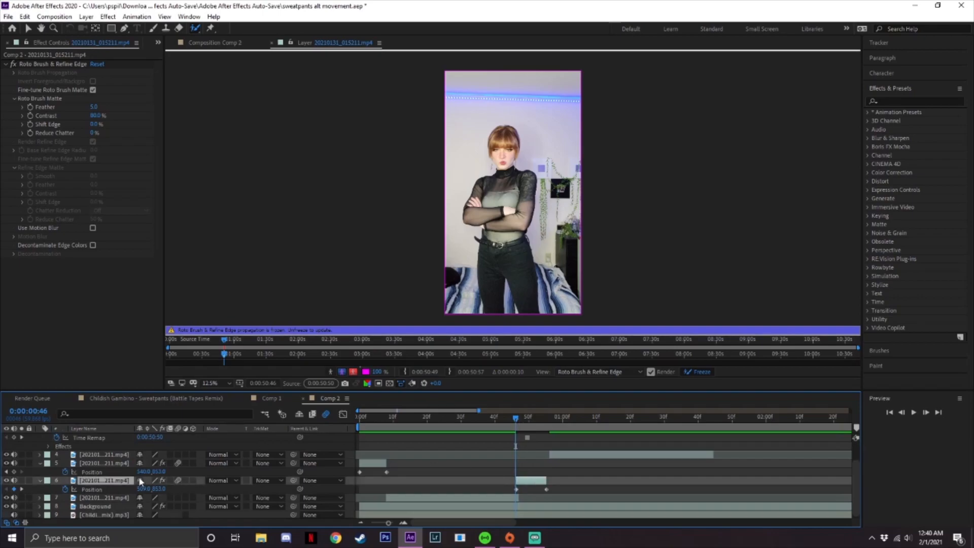
left_click_drag(517, 420, 546, 420)
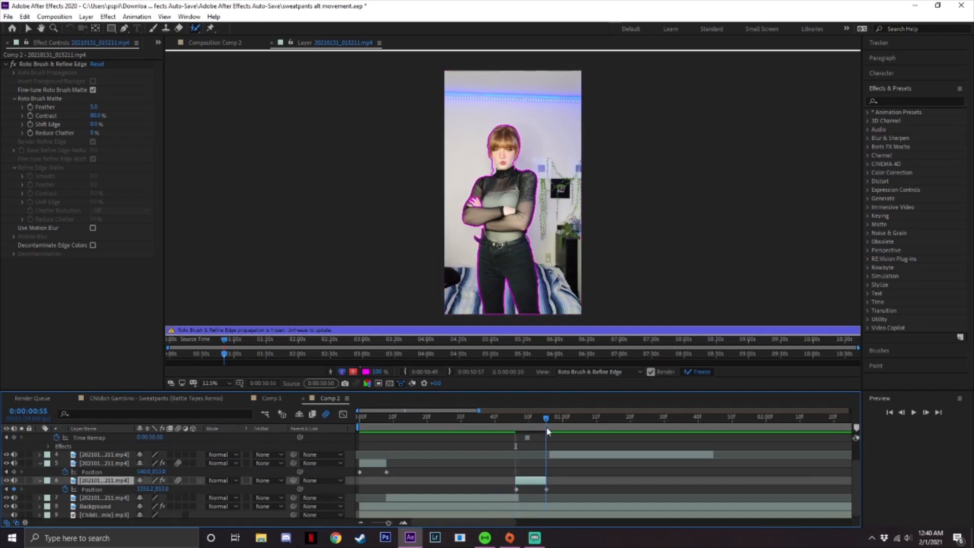
scroll(140, 477, "up", 2)
left_click(527, 428)
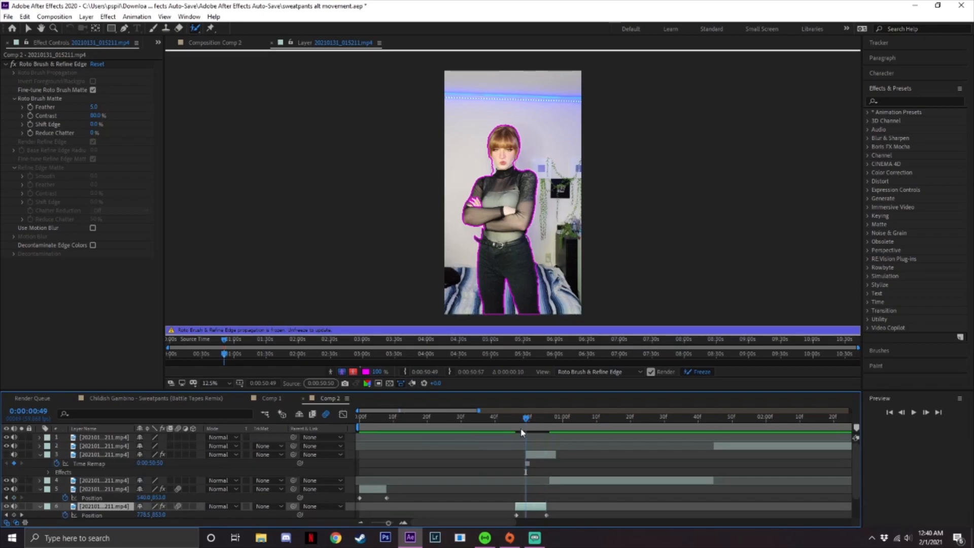
left_click(272, 43)
scroll(523, 478, "down", 1)
left_click_drag(527, 419, 546, 419)
scroll(546, 491, "up", 1)
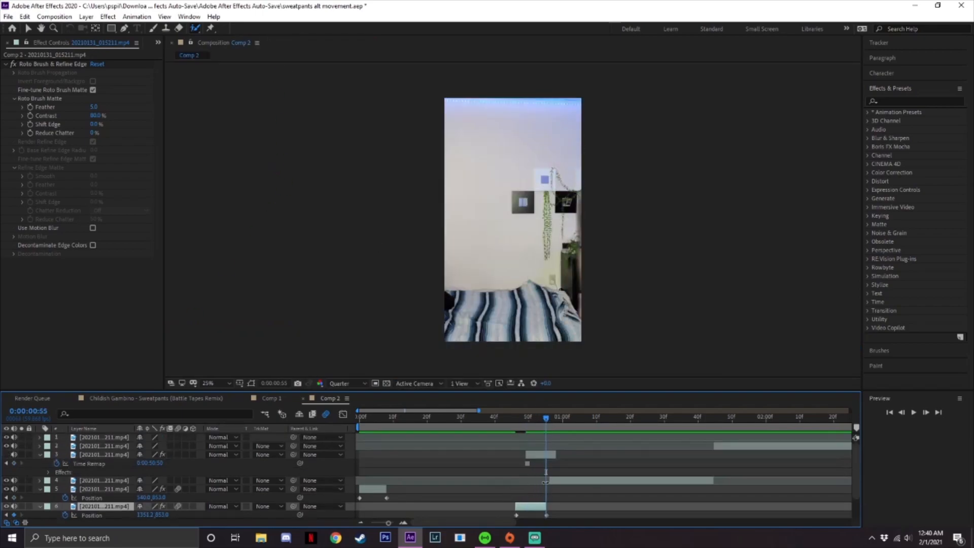
Add a Position keyframe of 540, 853 to the crossed-arms freeze-frame layer and move it to the layer's end.
left_click(524, 425)
left_click(538, 455)
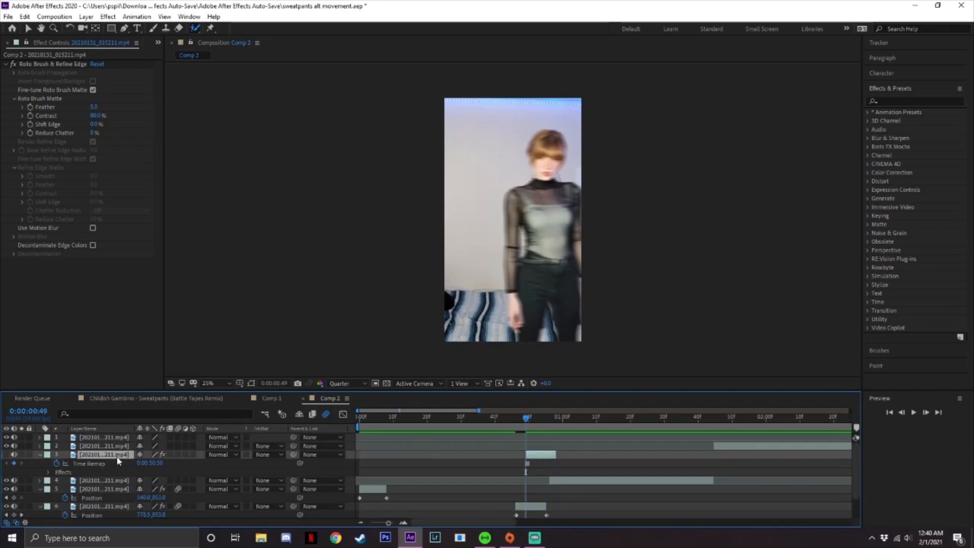
key("p")
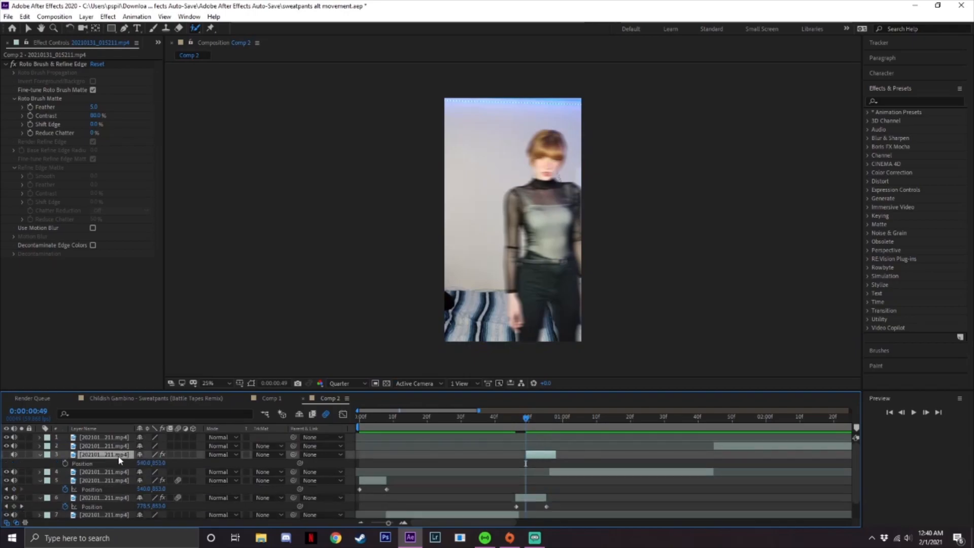
left_click(66, 463)
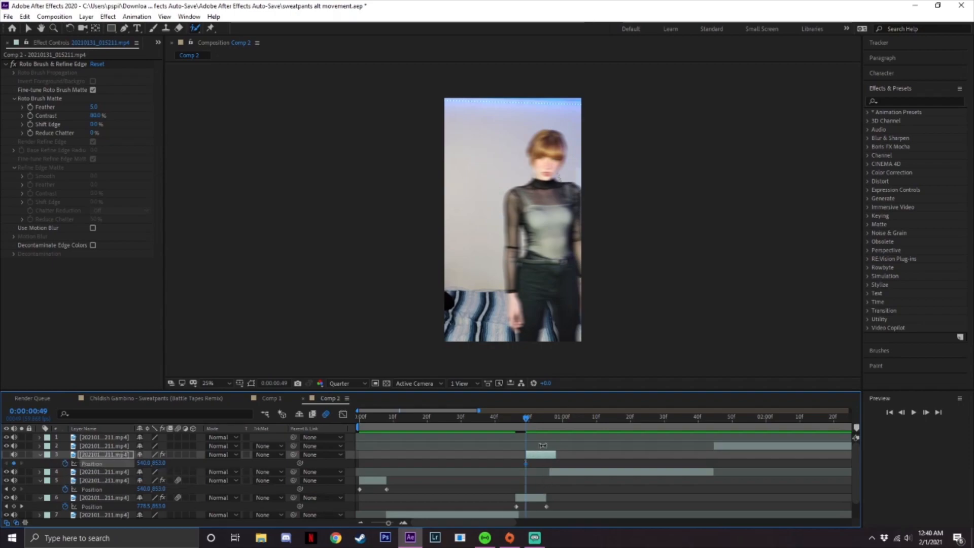
left_click_drag(526, 462, 557, 470)
Keyframe the crossed-arms freeze-frame's Position at -191, 853 at 0:00:00:49 and enable motion blur on the layer.
left_click_drag(144, 463, 167, 463)
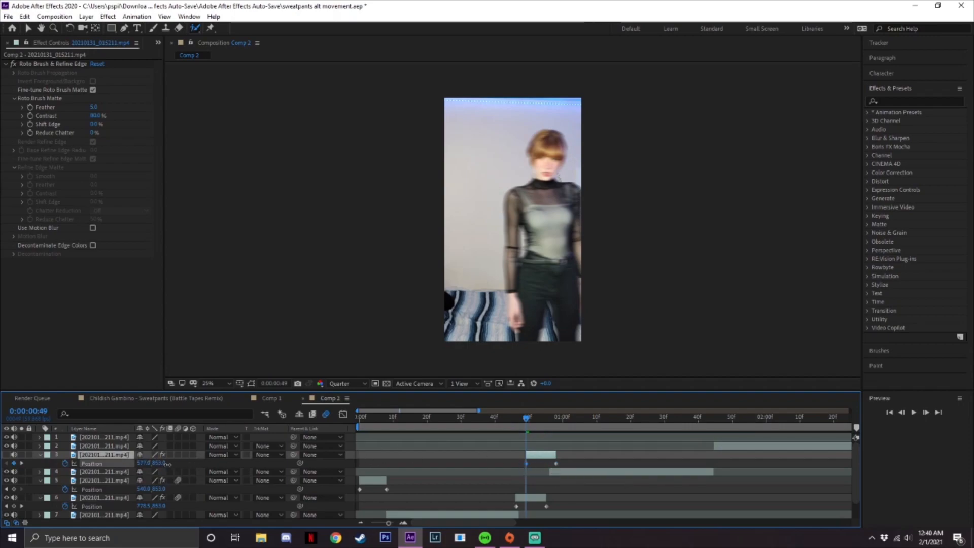
key("ctrl+z")
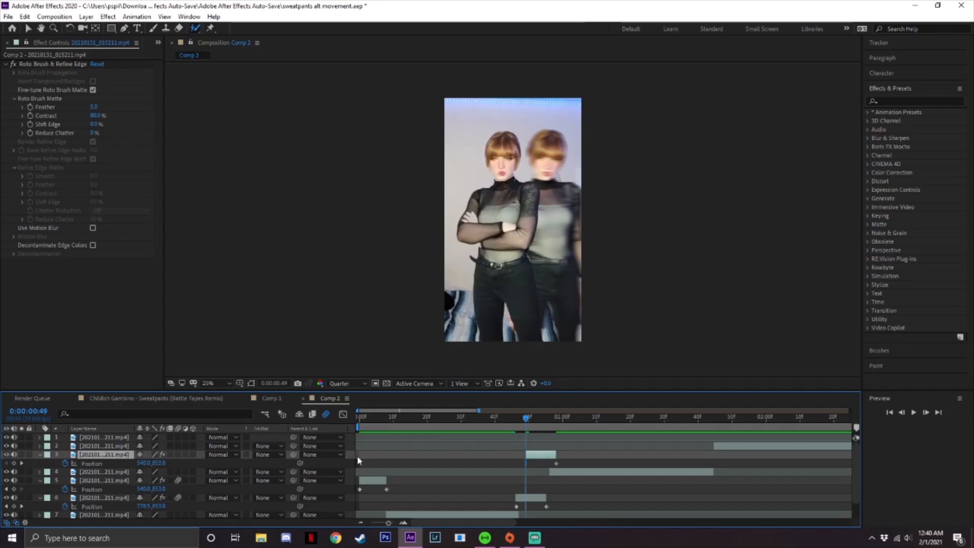
left_click_drag(145, 463, 10, 467)
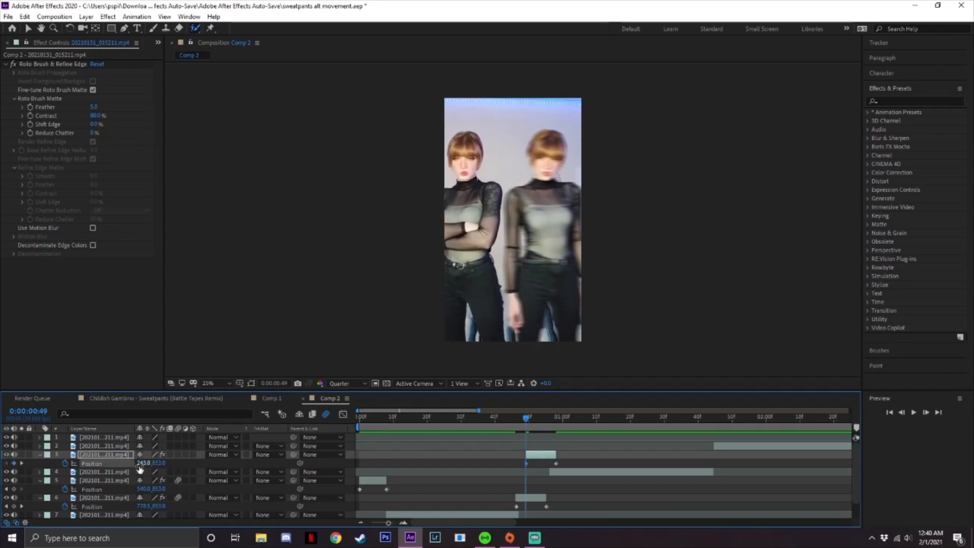
left_click_drag(140, 463, 39, 465)
left_click_drag(145, 462, 61, 463)
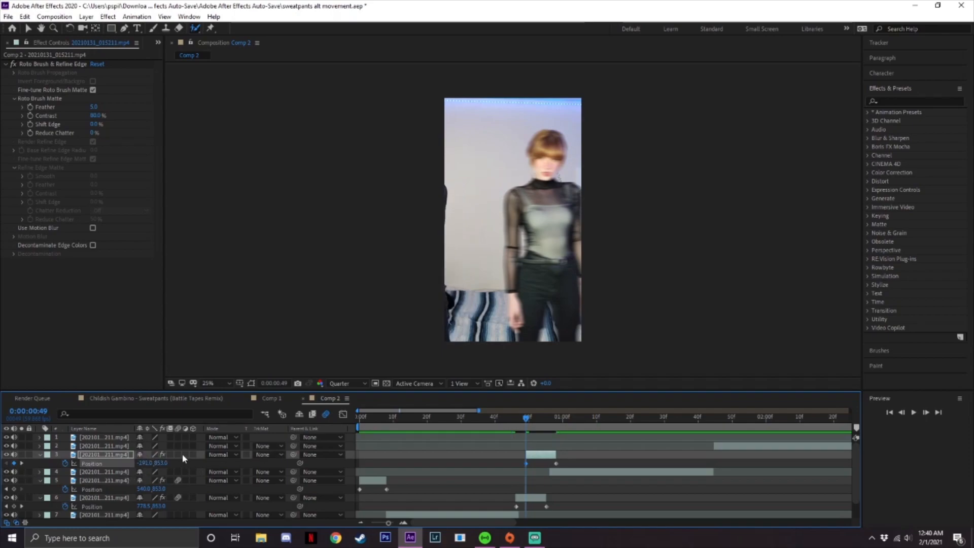
Preview the sliding transition from 0:00:00:44.
key("space")
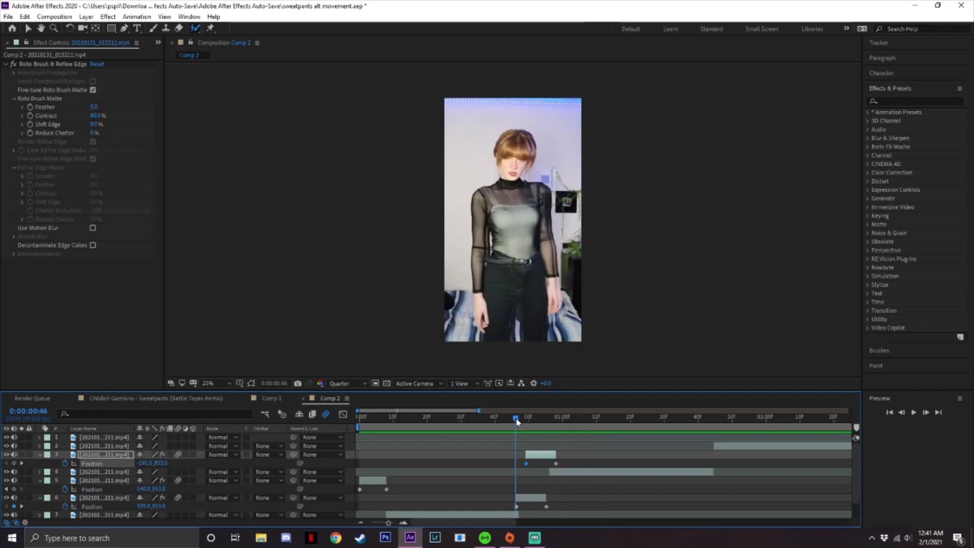
left_click_drag(517, 422, 509, 422)
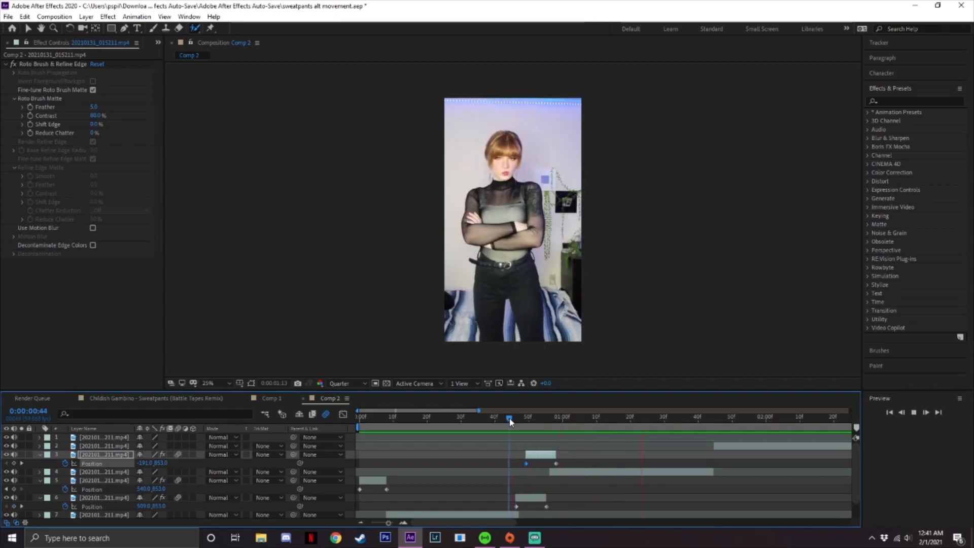
key("space")
Trim the first standing clip's end to 0:00:00:46 and the following crossed-arms clip's start to the end of its freeze-frame layer.
scroll(526, 489, "down", 1)
left_click(514, 496)
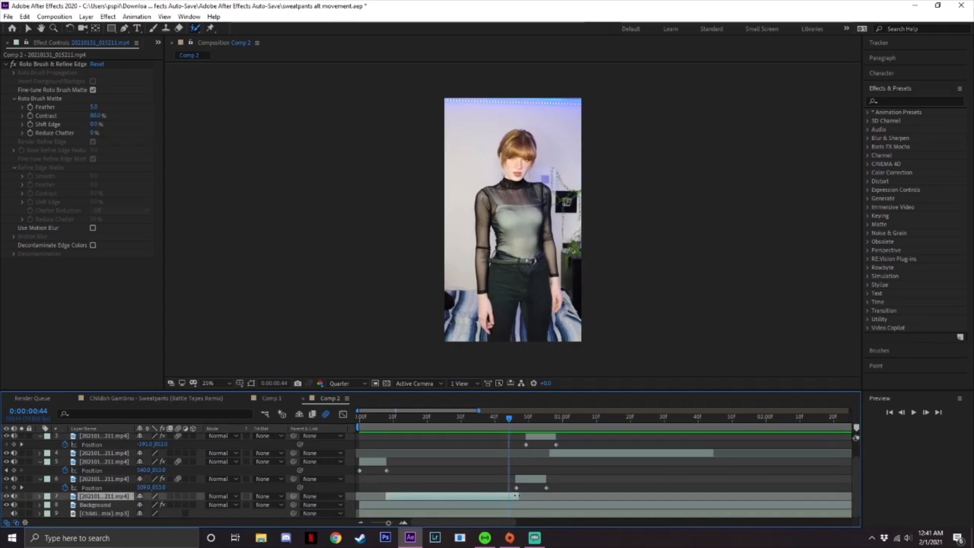
left_click_drag(549, 453, 556, 453)
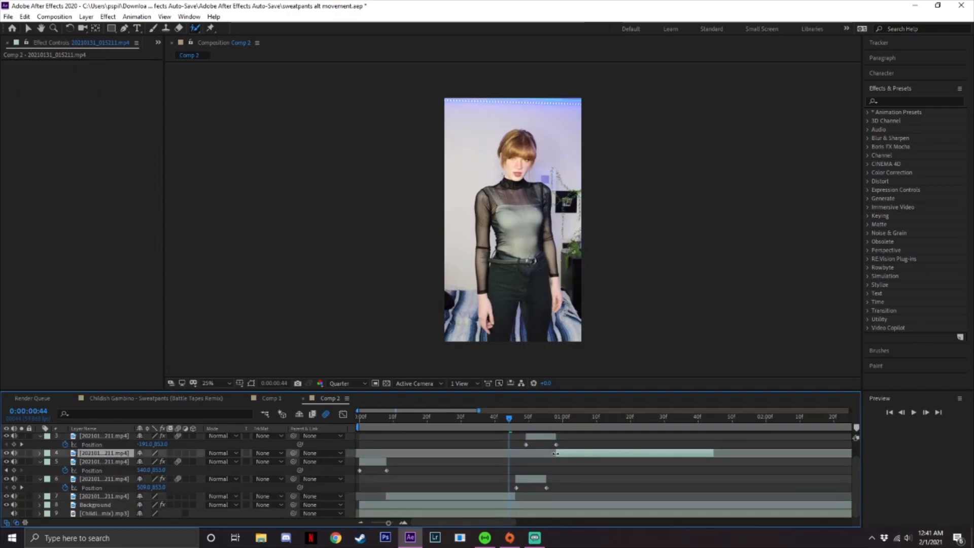
Play the composition from the beginning and scrub through the second transition to check both freeze-frames' sliding movement.
key("space")
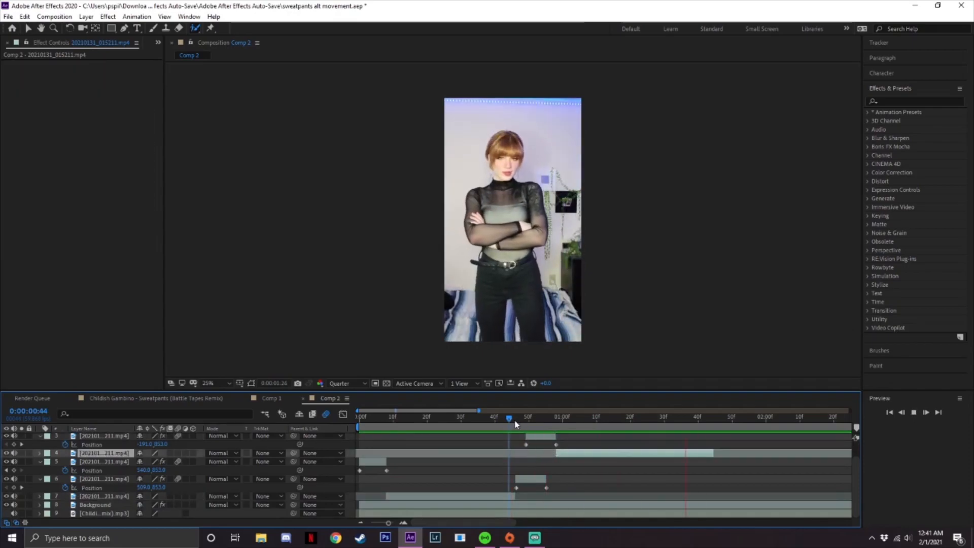
left_click_drag(505, 418, 294, 420)
key("space")
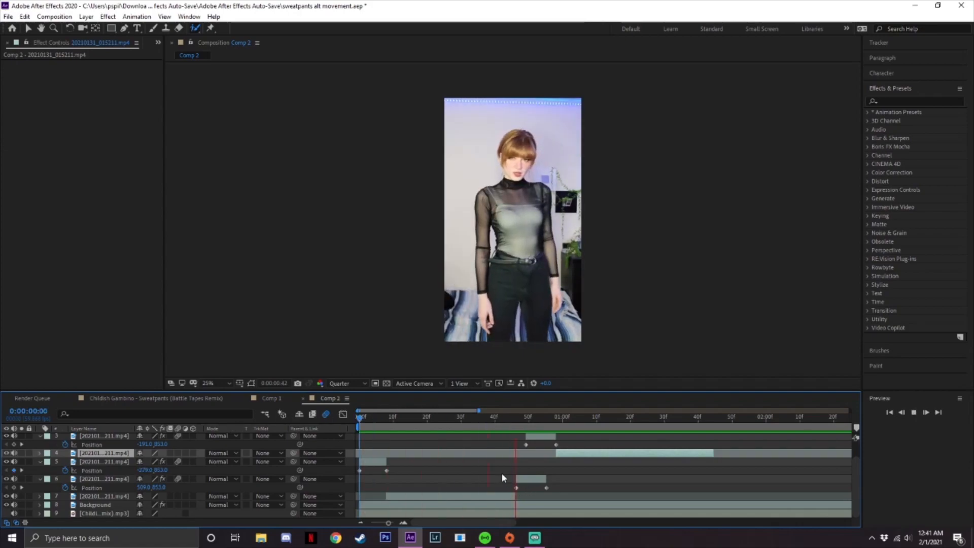
left_click_drag(514, 425, 537, 428)
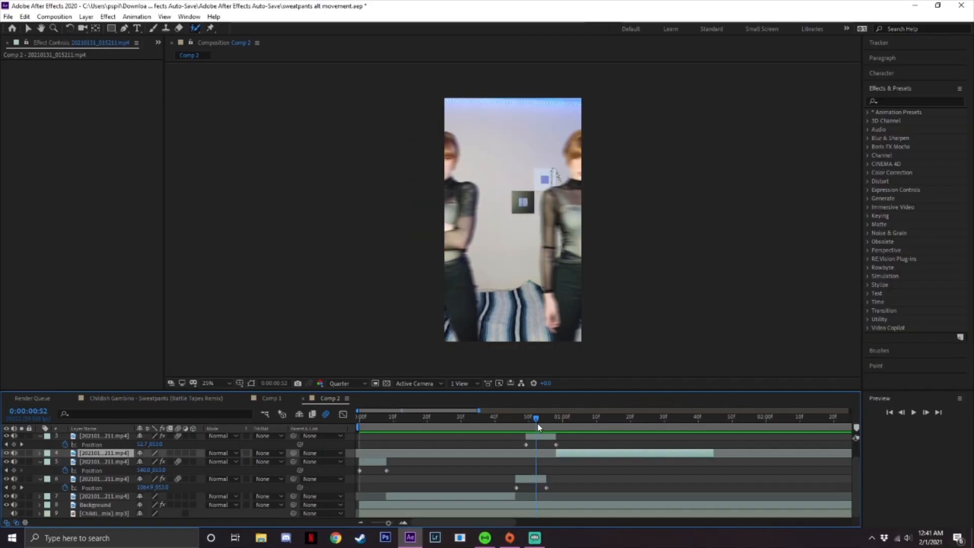
left_click_drag(538, 427, 300, 465)
left_click_drag(404, 419, 528, 418)
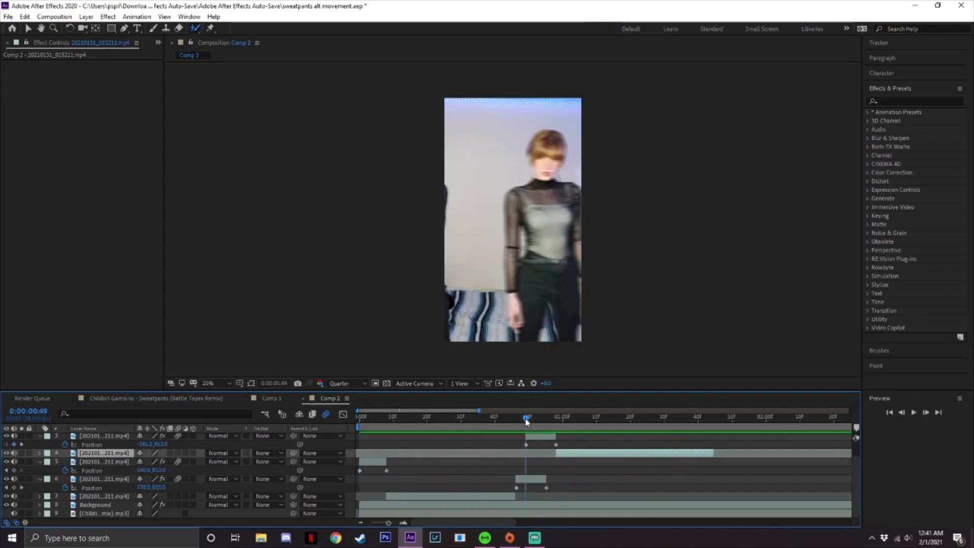
Delete the two leftover clip layers that follow the crossed-arms clip at the top of Comp 2's layer stack.
scroll(628, 490, "up", 2)
left_click_drag(688, 422, 116, 449)
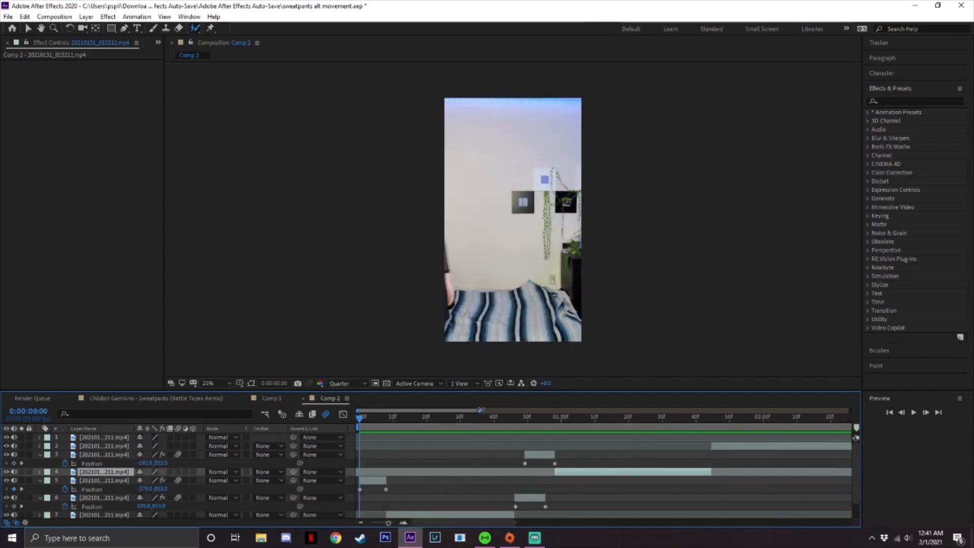
left_click_drag(479, 409, 487, 410)
left_click_drag(664, 417, 685, 422)
left_click_drag(472, 523, 519, 522)
left_click(594, 446)
left_click(723, 441, "shift")
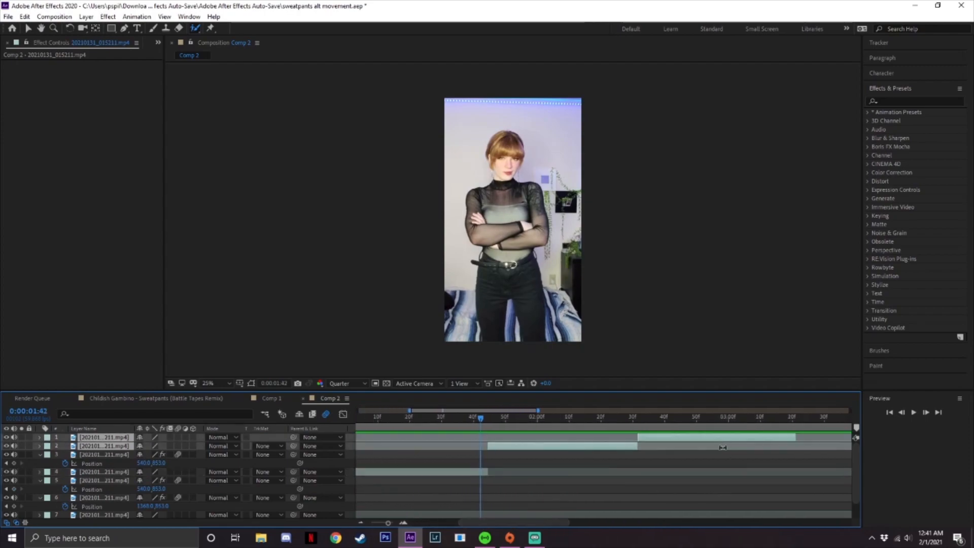
key("Delete")
Split the crossed-arms clip at 0:00:01:35.
left_click(458, 417)
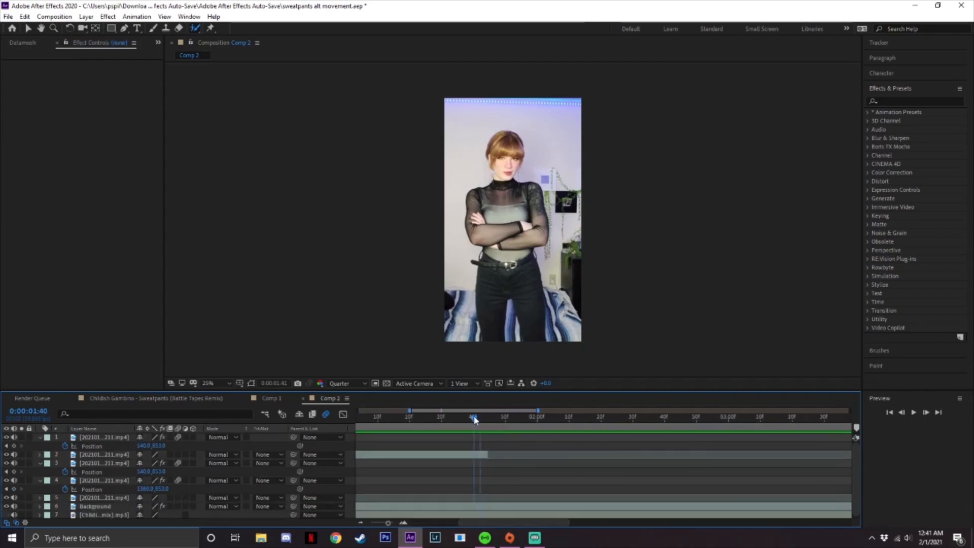
left_click(458, 454)
left_click_drag(547, 522, 533, 522)
key("Page_Down")
key("Page_Down")
key("Page_Down")
mouse_move(530, 418)
left_mouse_down()
mouse_move(549, 423)
mouse_move(529, 423)
mouse_move(520, 462)
mouse_move(523, 435)
left_mouse_up()
key("ctrl+shift+d")
left_click(507, 462)
key("Delete")
Freeze-frame the closing section of the crossed-arms clip, isolate the figure with the Roto Brush and freeze the matte.
right_click(528, 455)
mouse_move(563, 232)
left_click(688, 265)
double_click(531, 453)
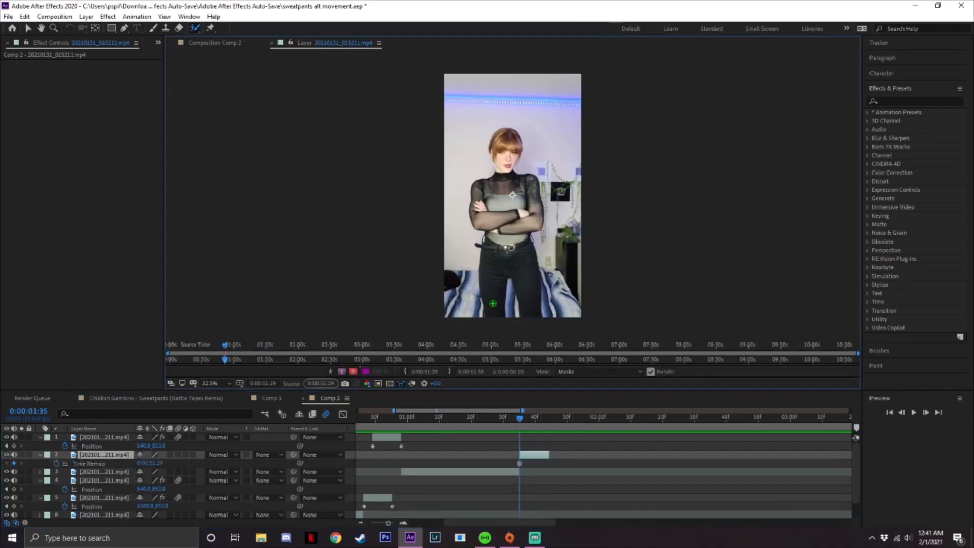
left_click_drag(491, 302, 472, 239)
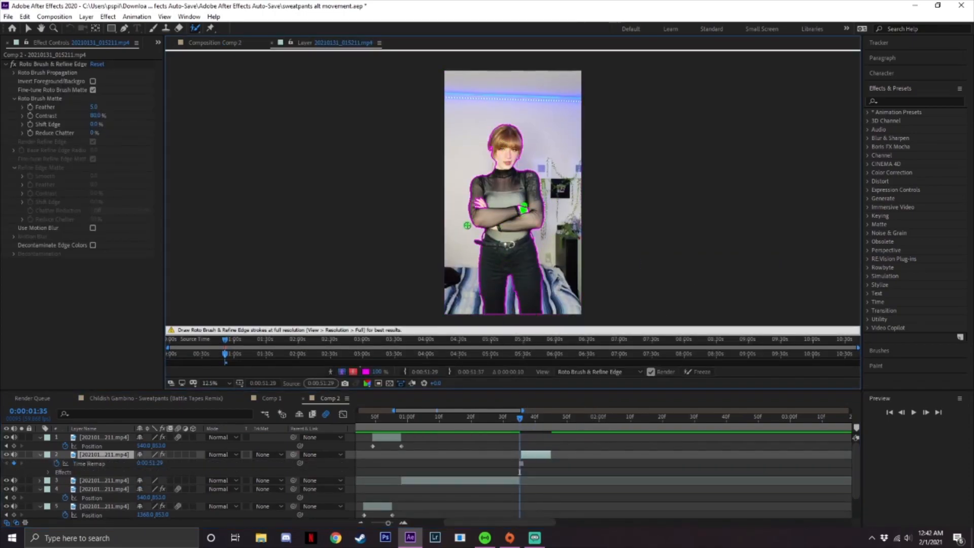
left_click(699, 372)
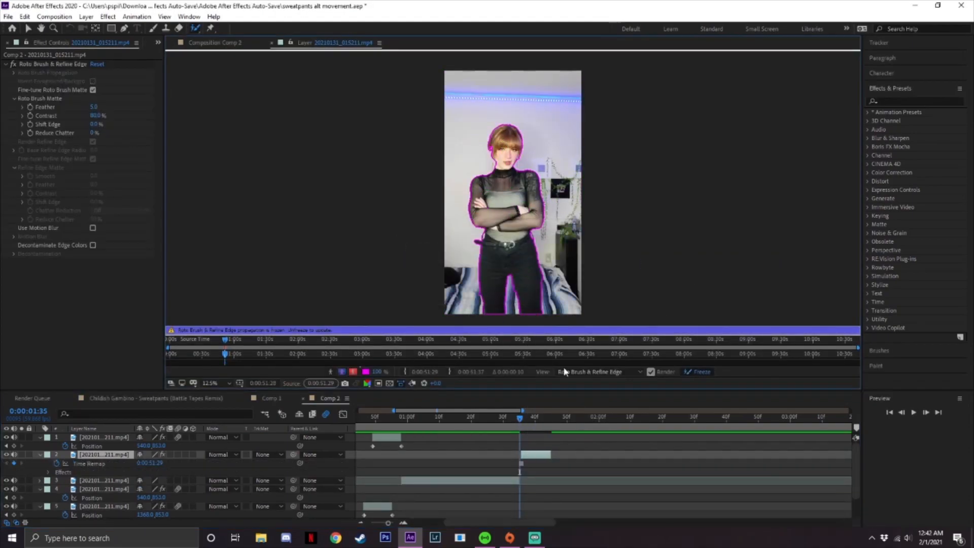
left_click(273, 43)
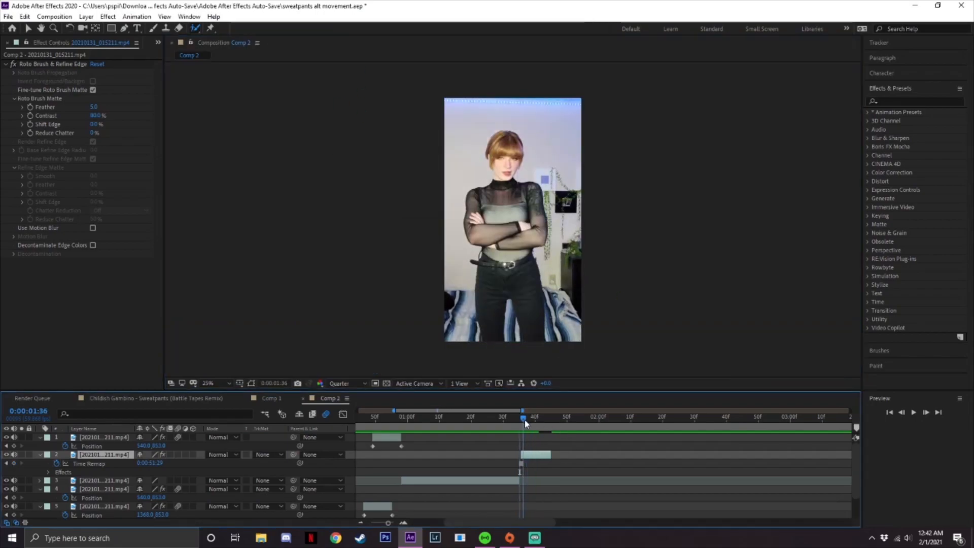
Keyframe the closing freeze-frame's Position from 540, 853 at its start to 1290, 853 at 0:00:01:44 and enable the layer's motion blur.
key("p")
left_click_drag(523, 423, 550, 422)
left_click_drag(145, 462, 551, 464)
left_click(178, 454)
End the work area just after the closing freeze-frame layer, at about 0:00:01:45, and preview the transitions from the beginning.
left_click_drag(524, 410, 850, 410)
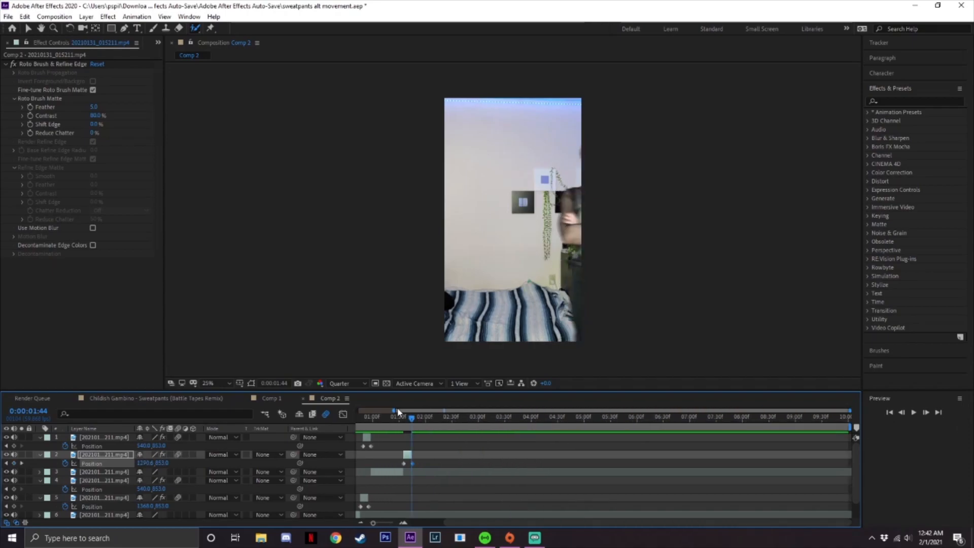
left_click_drag(394, 411, 328, 401)
left_click_drag(856, 426, 451, 427)
left_click_drag(850, 411, 558, 426)
key("space")
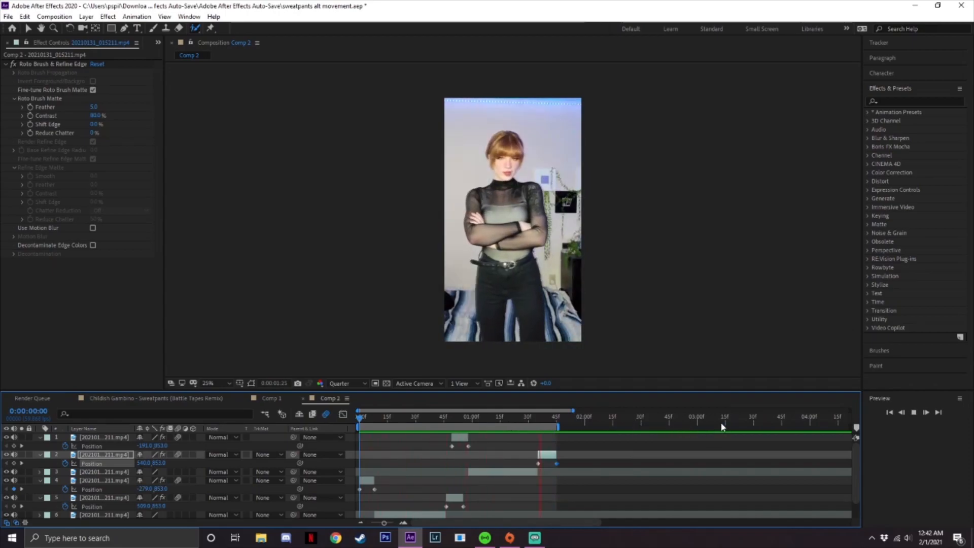
left_click(377, 419)
left_click_drag(376, 419, 294, 433)
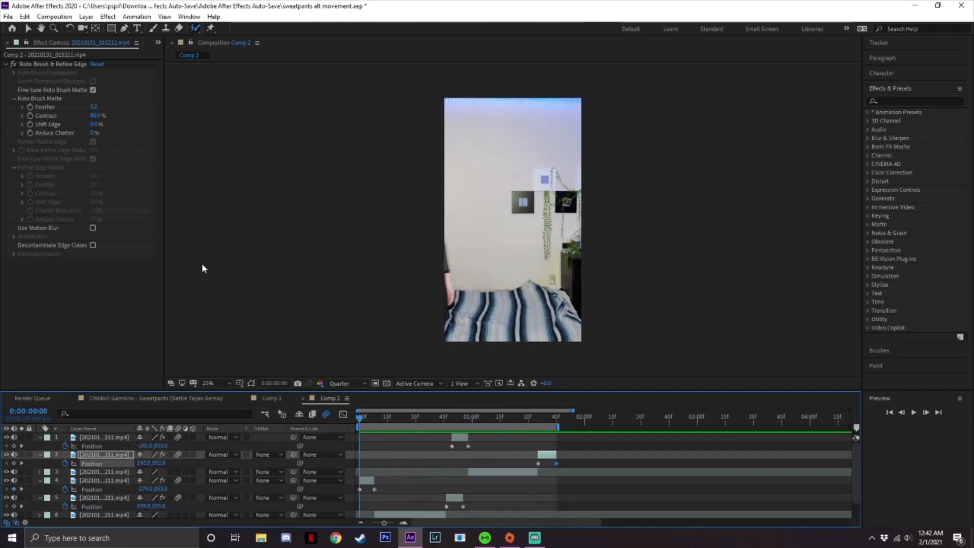
Create a new 1080 × 1920 px composition and add a two-node camera with the 50mm preset.
left_click(54, 17)
left_click(61, 25)
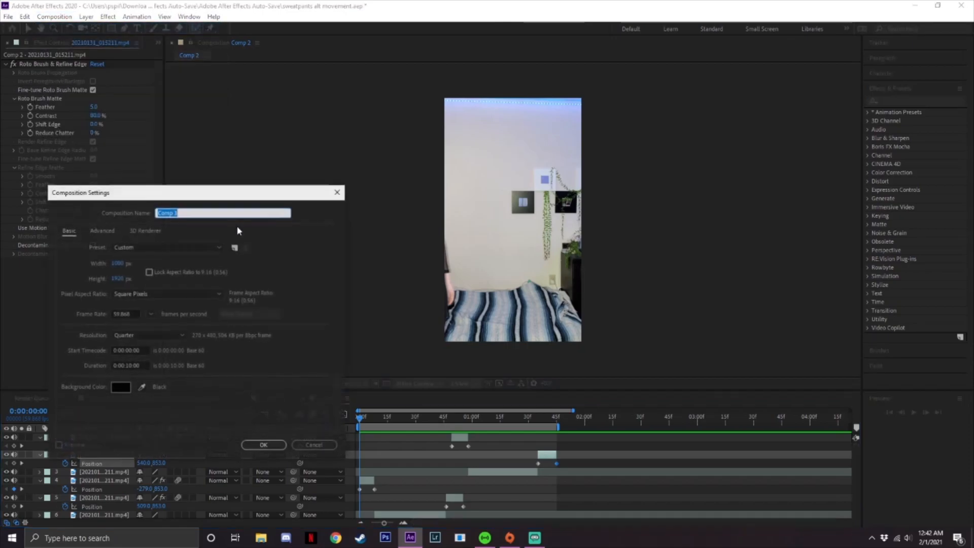
left_click(276, 445)
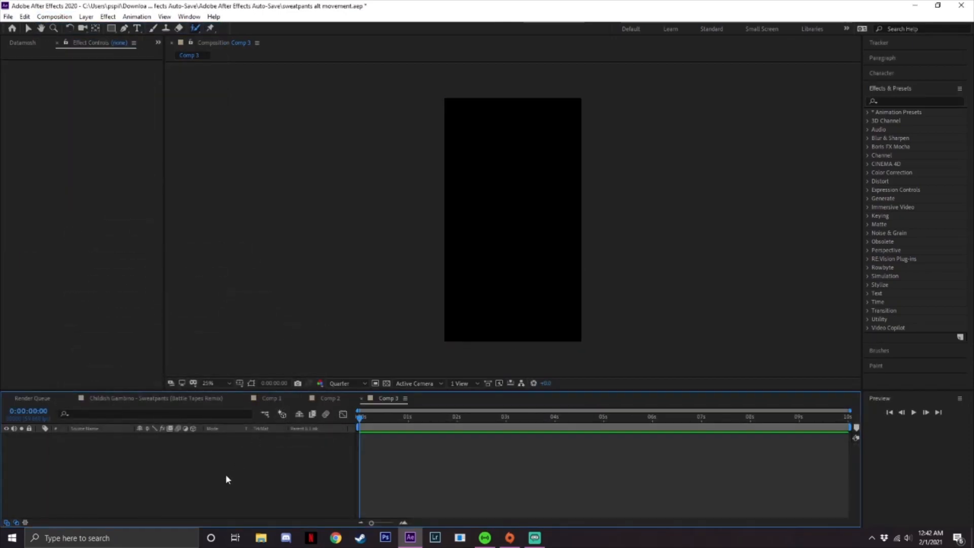
right_click(208, 457)
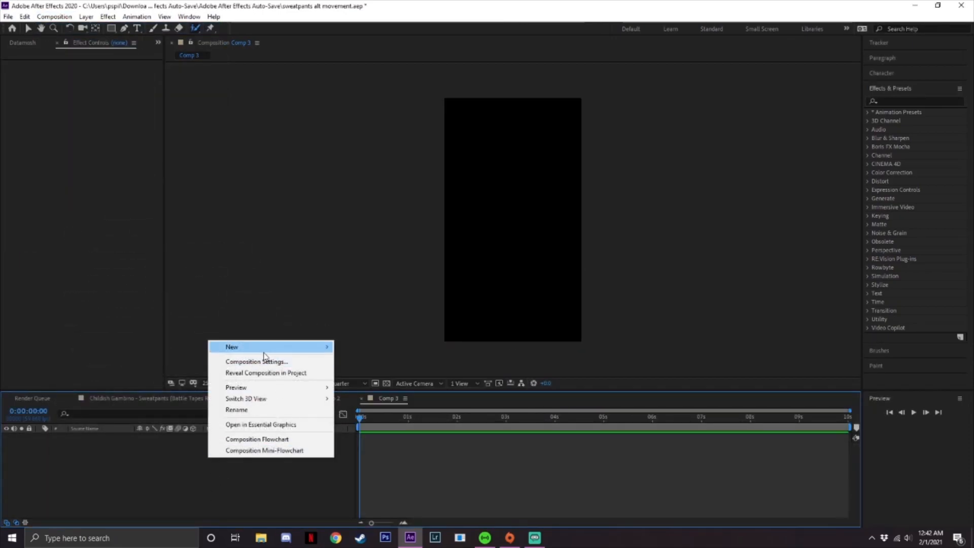
right_click(150, 508)
right_click(86, 477)
right_click(255, 484)
right_click(146, 463)
mouse_move(207, 355)
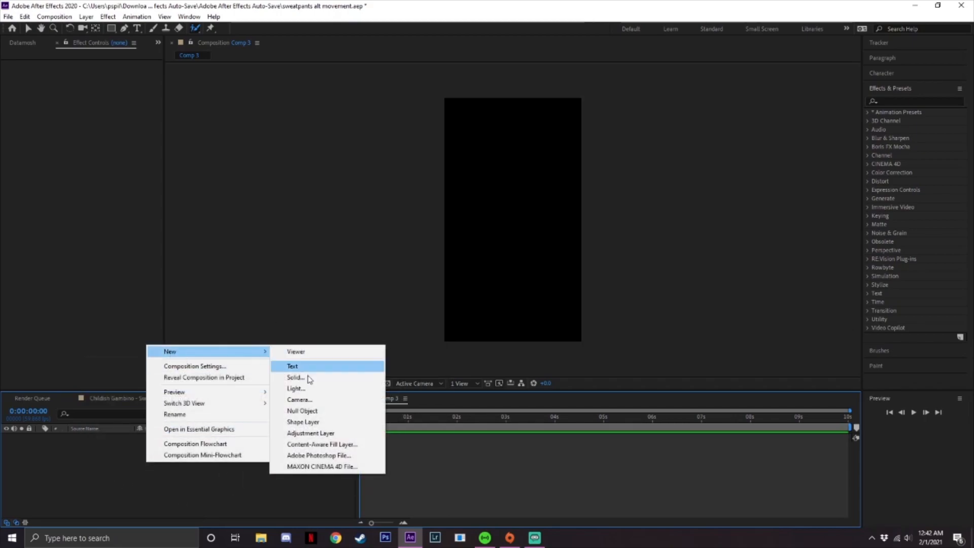
left_click(319, 399)
left_click(558, 192)
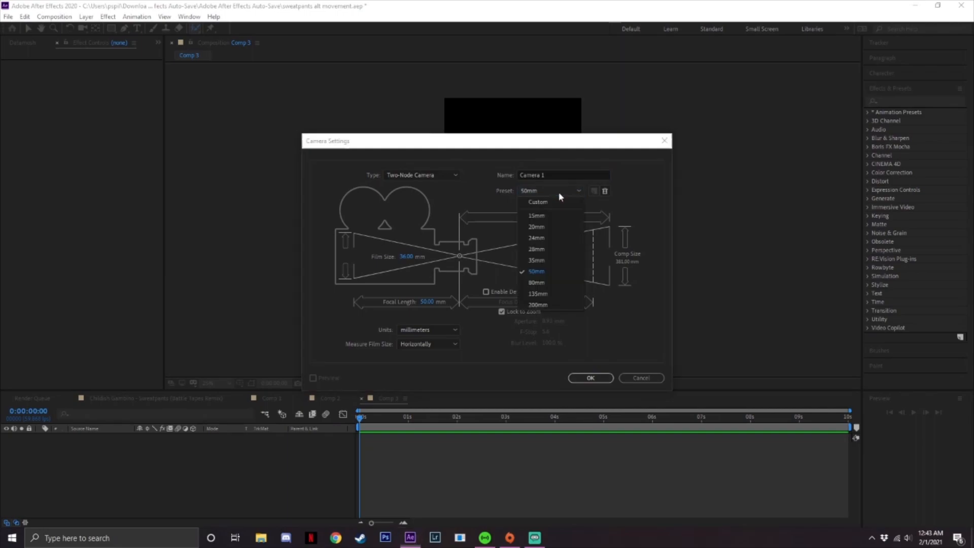
left_click(550, 191)
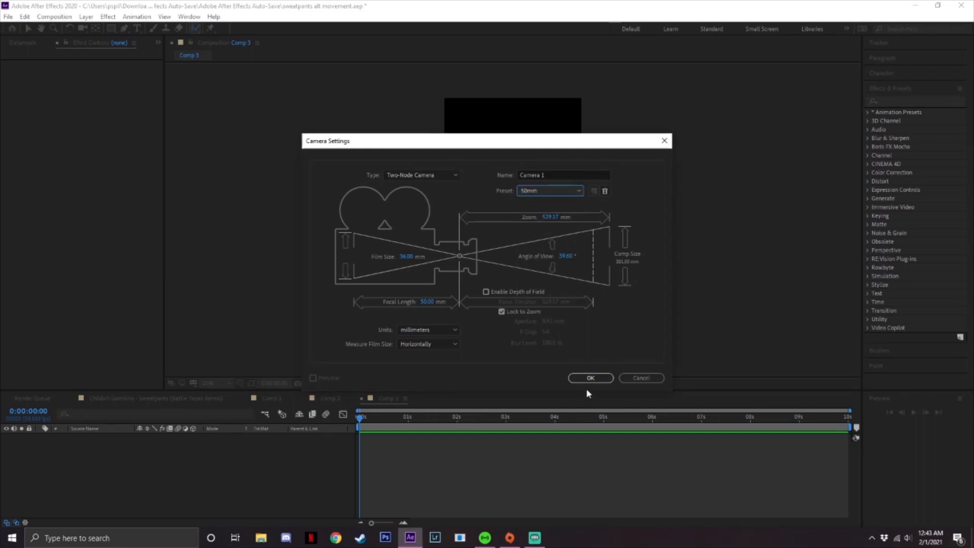
left_click(592, 378)
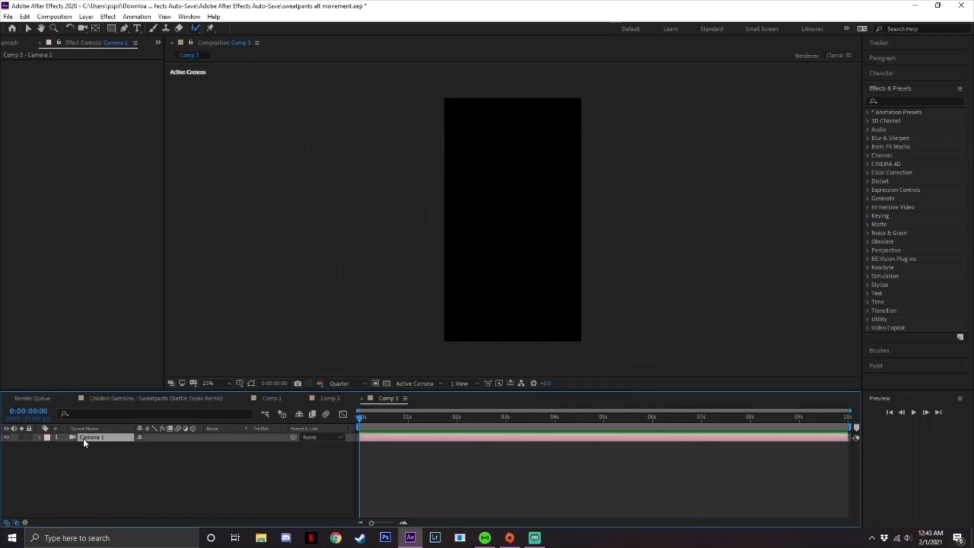
Nest Comp 2 from the project as a layer beneath the camera in Comp 3.
left_click(15, 43)
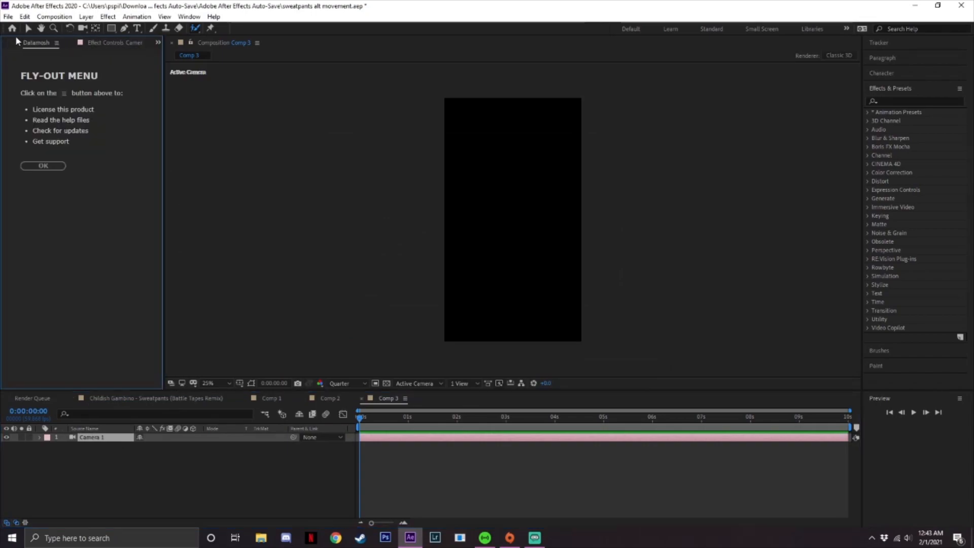
left_click(9, 42)
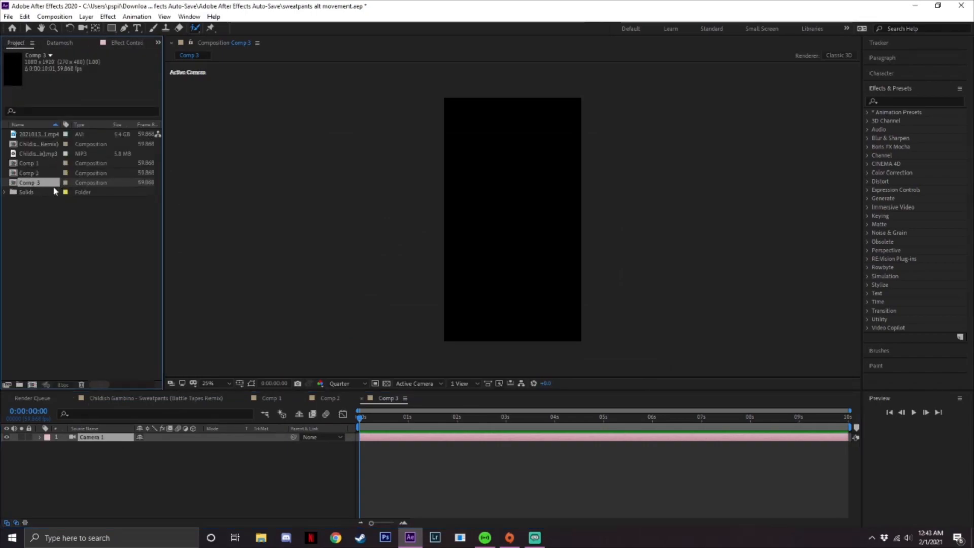
left_click(30, 173)
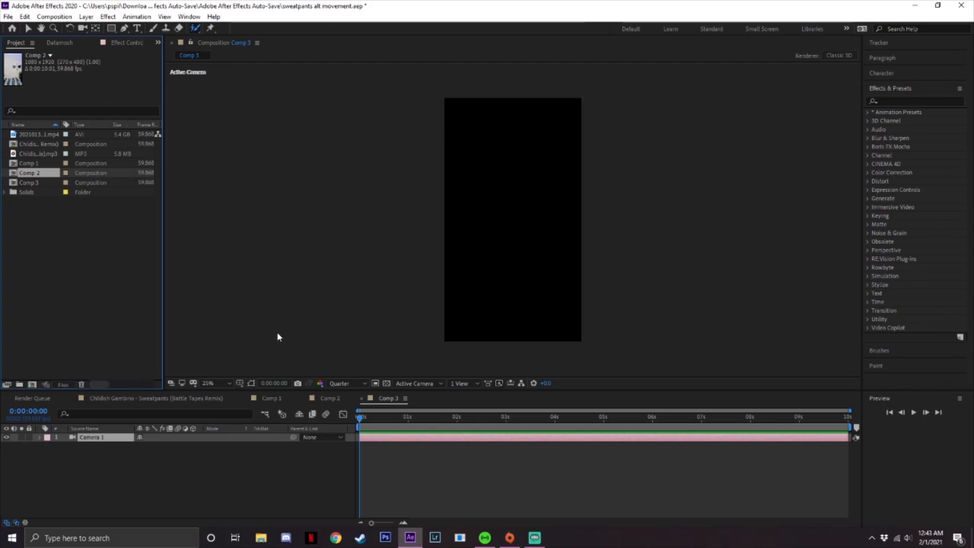
left_click(329, 398)
left_click(386, 399)
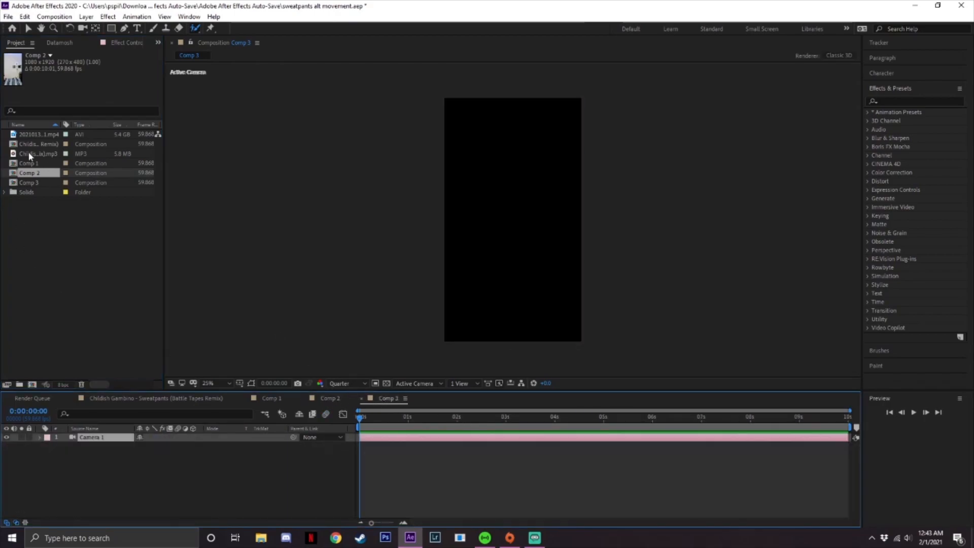
left_click_drag(32, 176, 254, 467)
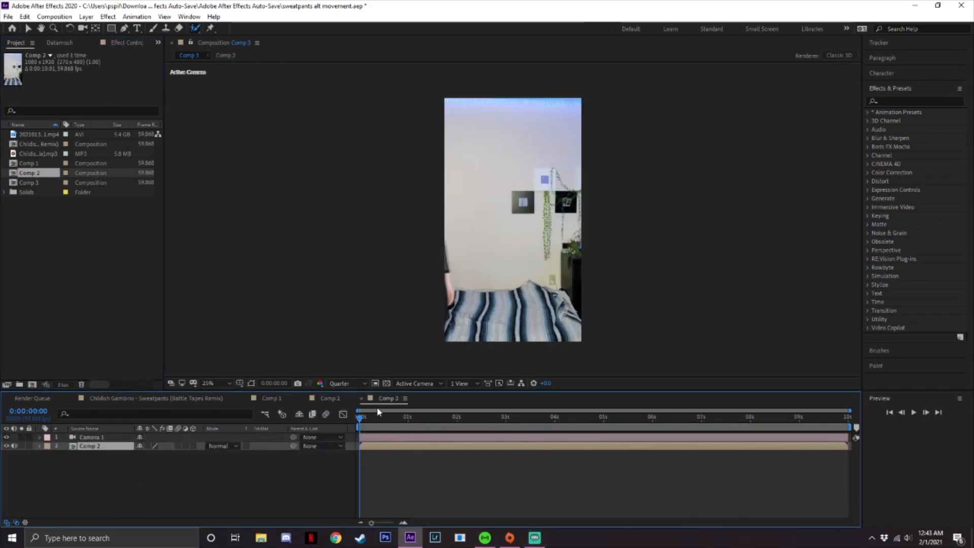
Try scaling the nested Comp 2 layer to 106%.
left_click_drag(360, 423, 369, 423)
key("s")
left_click(155, 454)
type("10")
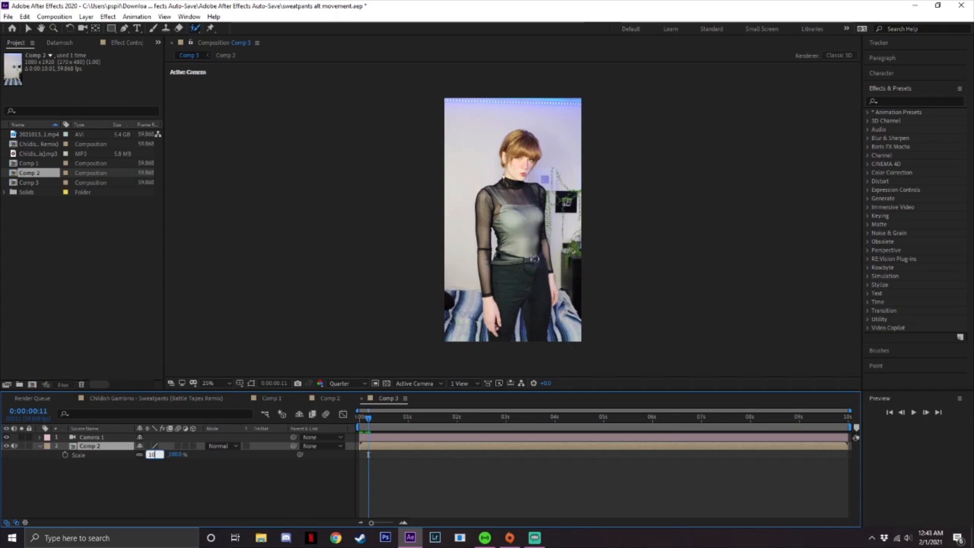
type("6")
key("Return")
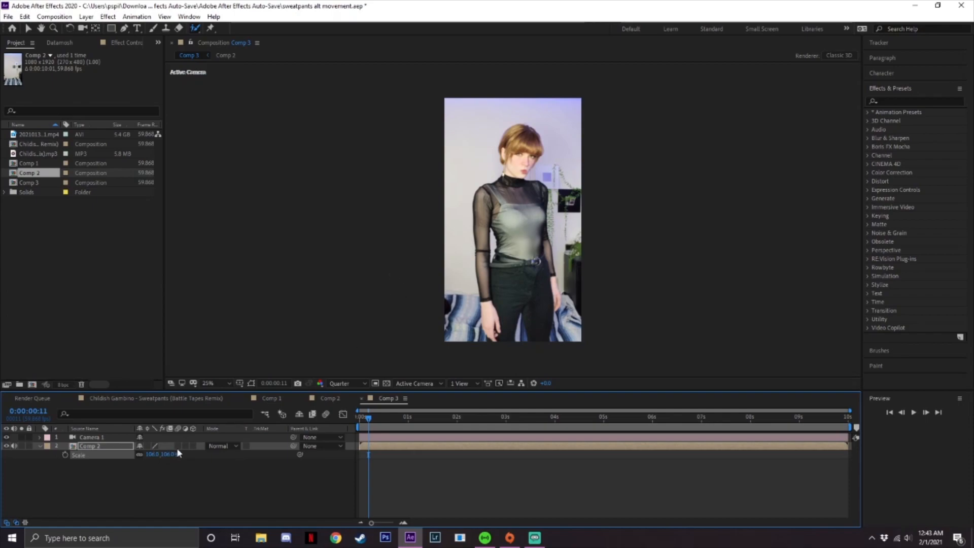
key("ctrl+z")
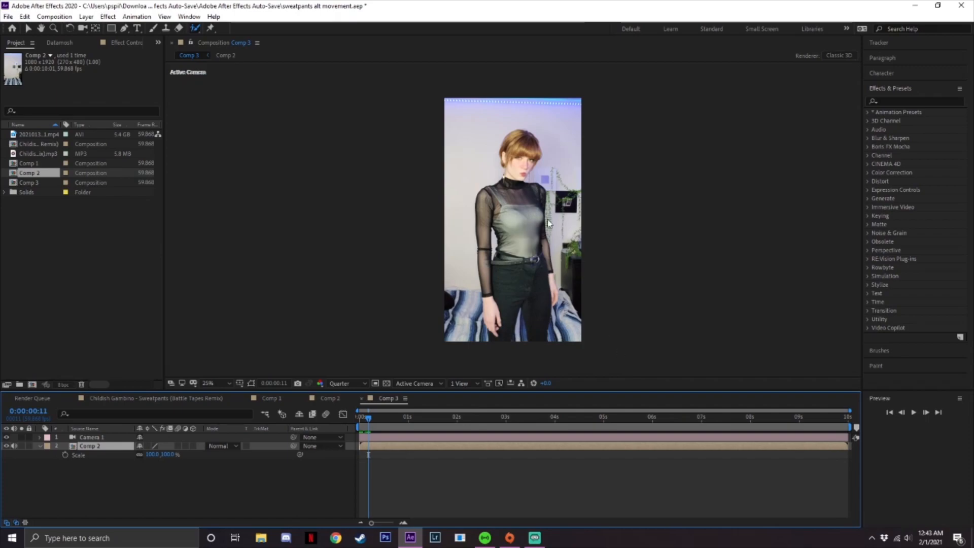
Make the Comp 2 layer 3D and apply the expression wiggle(1,1) to the camera's Orientation.
left_click(192, 445)
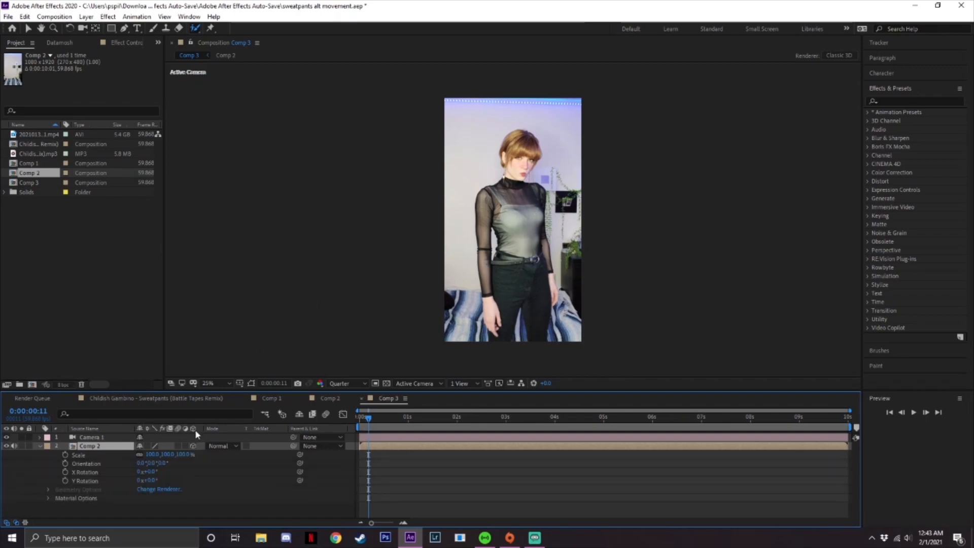
left_click(102, 439)
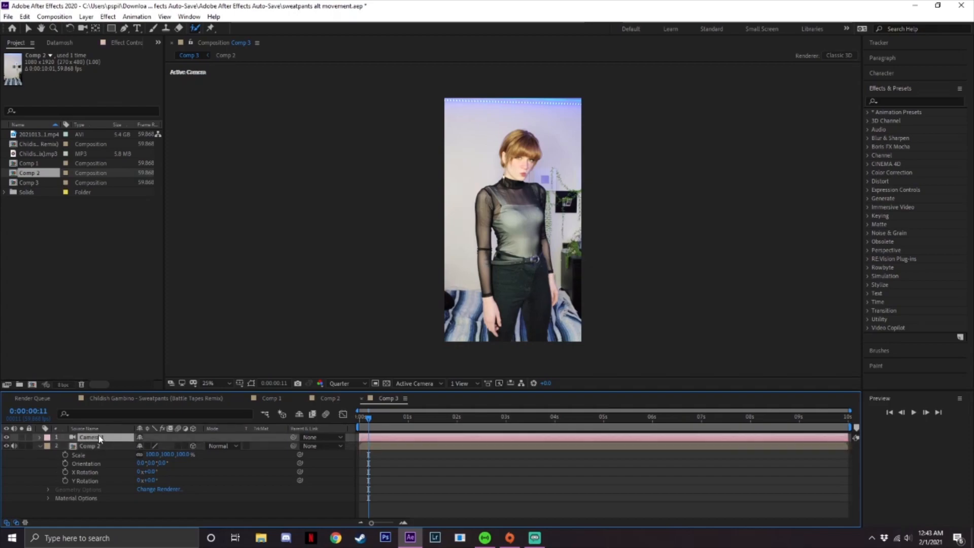
key("r")
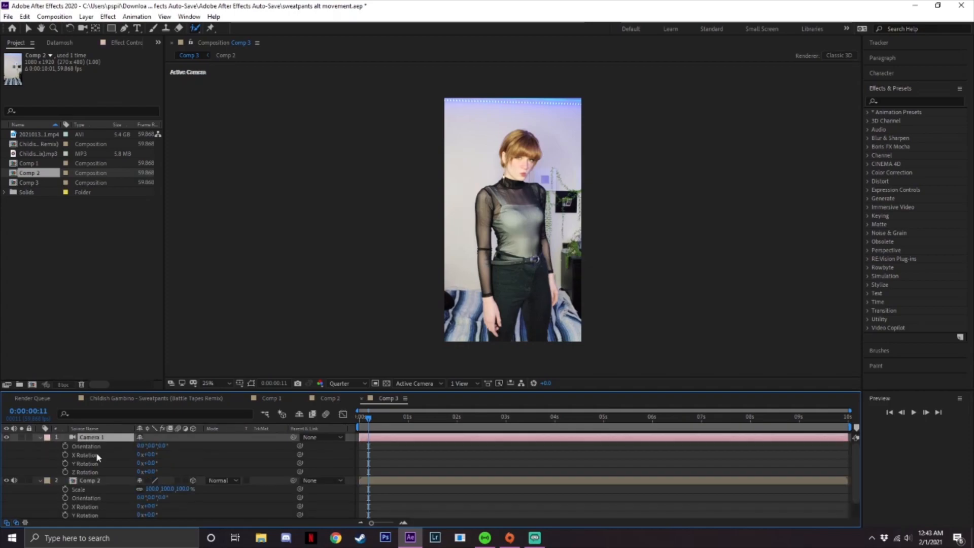
left_click(65, 446, "alt")
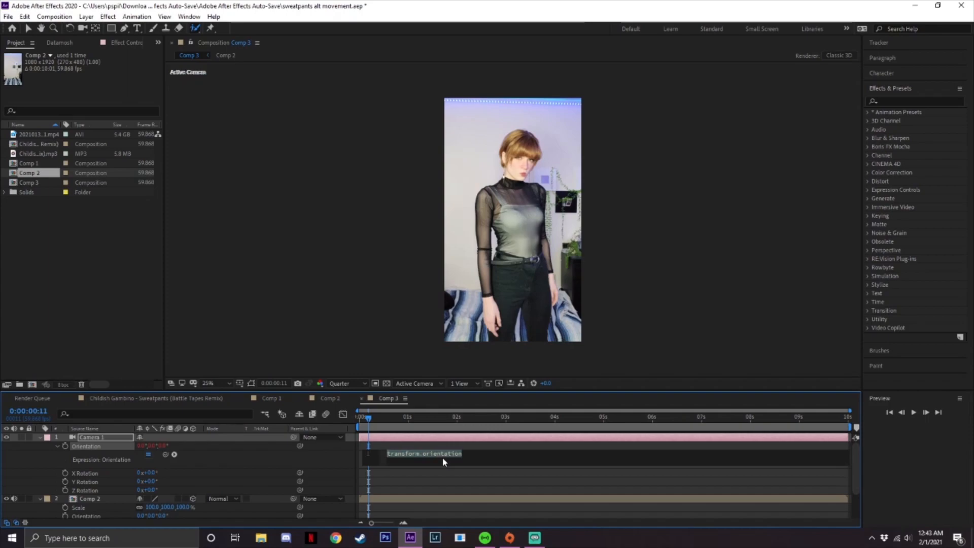
type("wiggle")
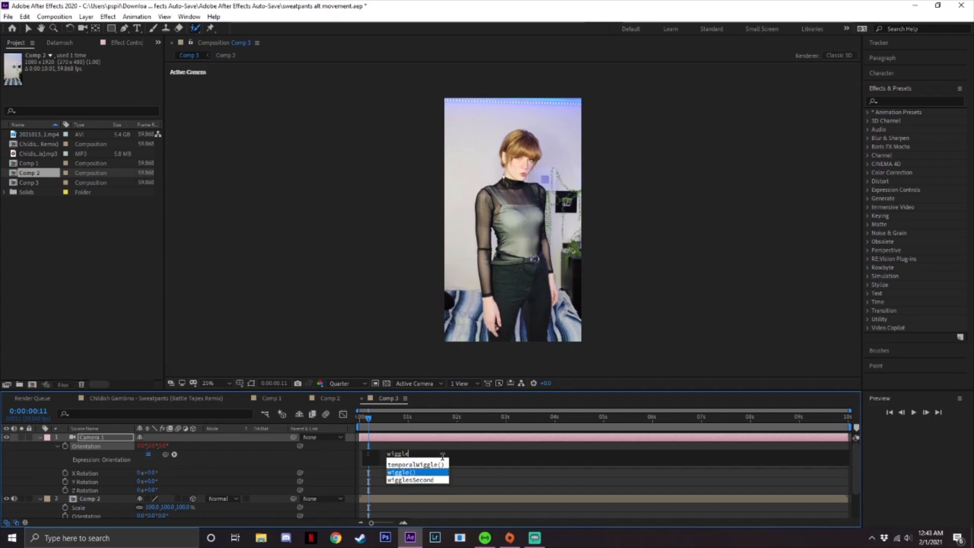
type("()1,1")
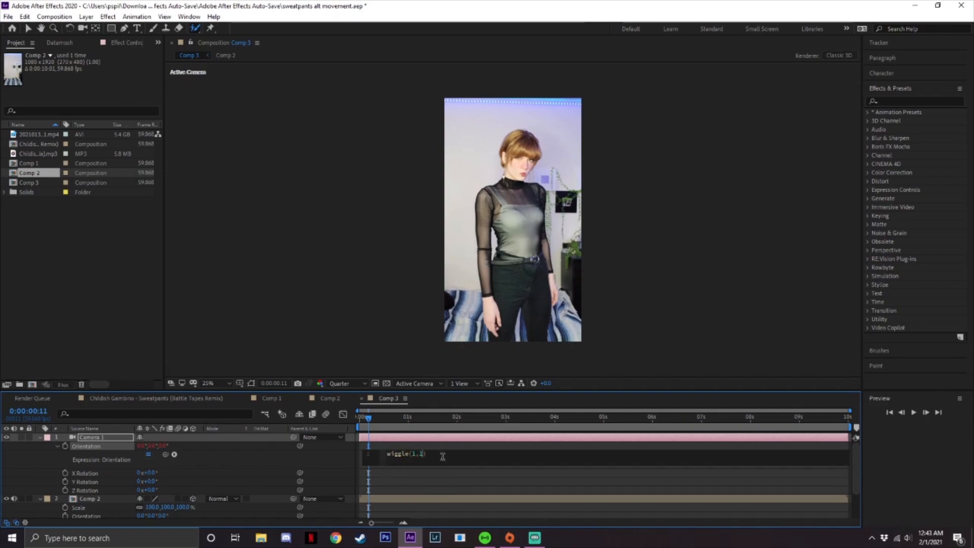
Play Comp 3 from the beginning to check the camera's wiggle movement and the frame edges.
left_click_drag(369, 417, 348, 411)
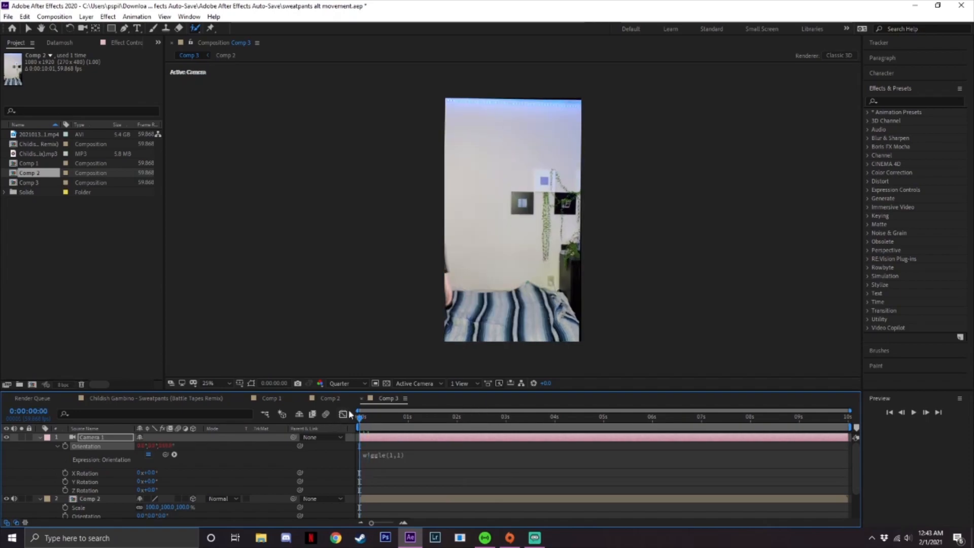
key("space")
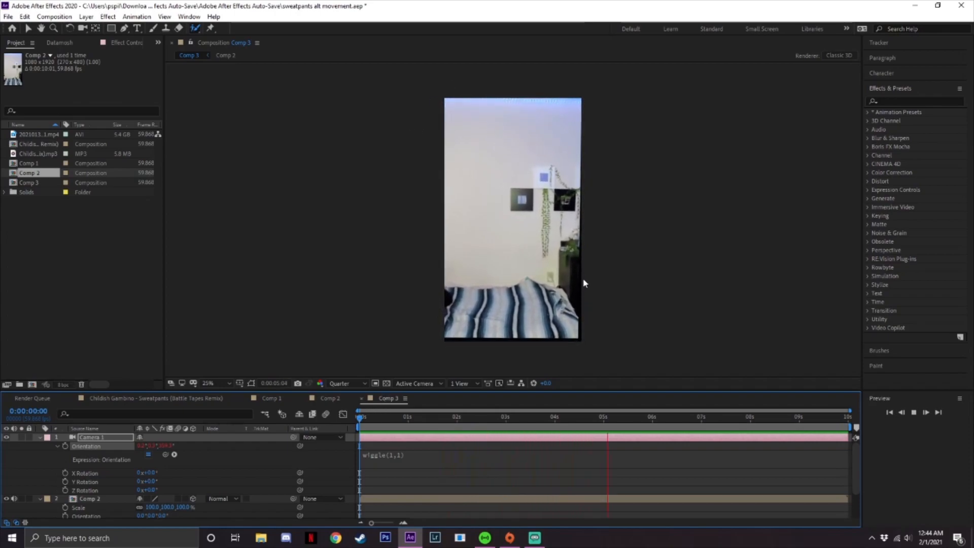
key("space")
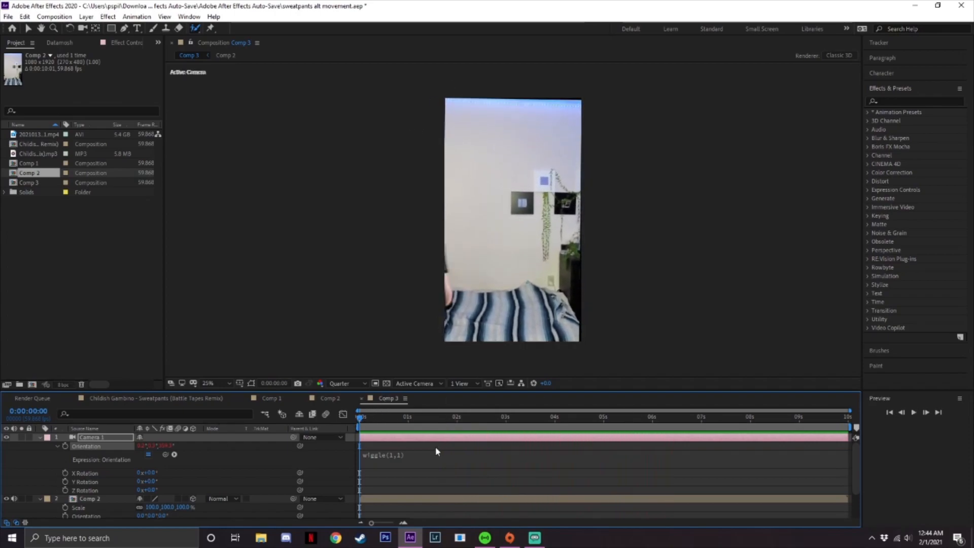
key("space")
key("space")
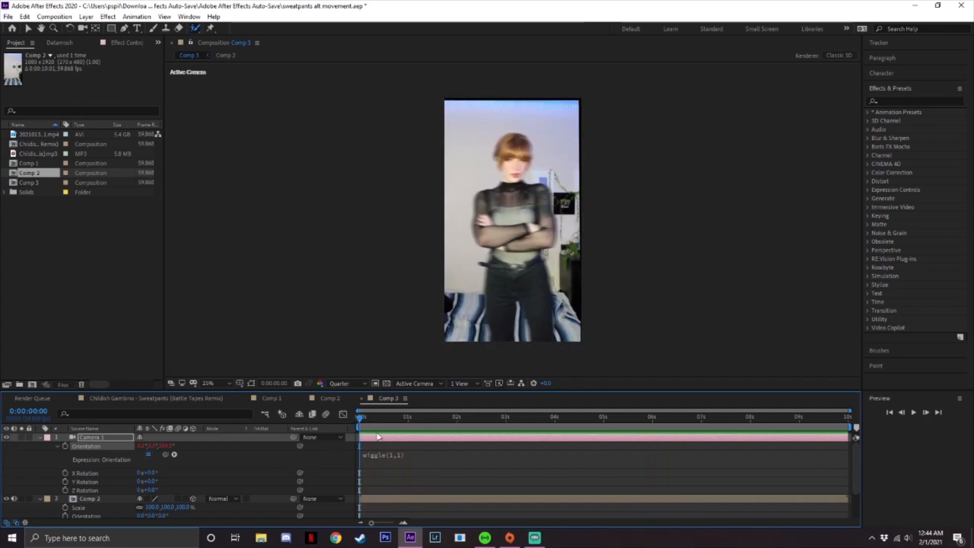
Try the expression wiggle(5,1) on the camera's Orientation and preview the stronger movement from the start of Comp 3.
left_click(415, 458)
left_click(415, 457)
double_click(410, 454)
type("5")
left_click(349, 427)
key("space")
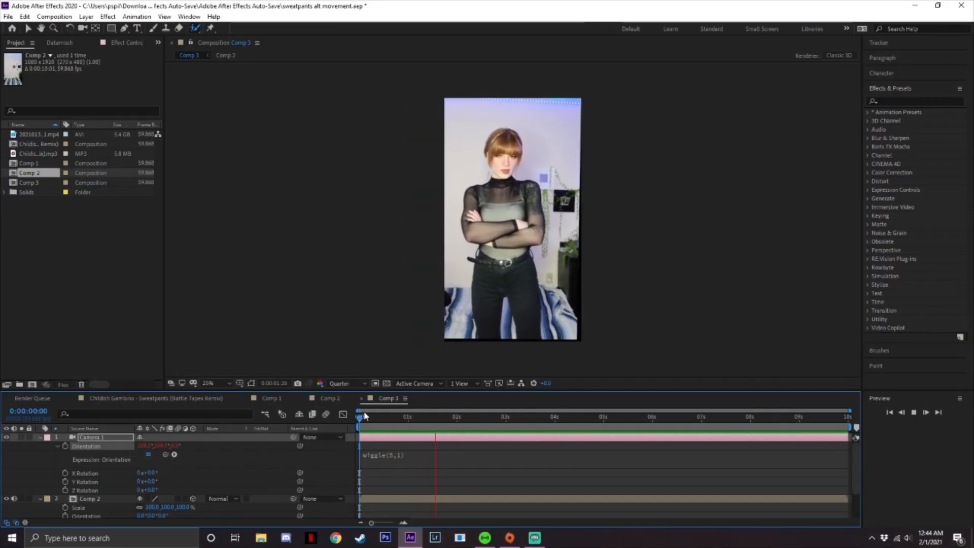
key("space")
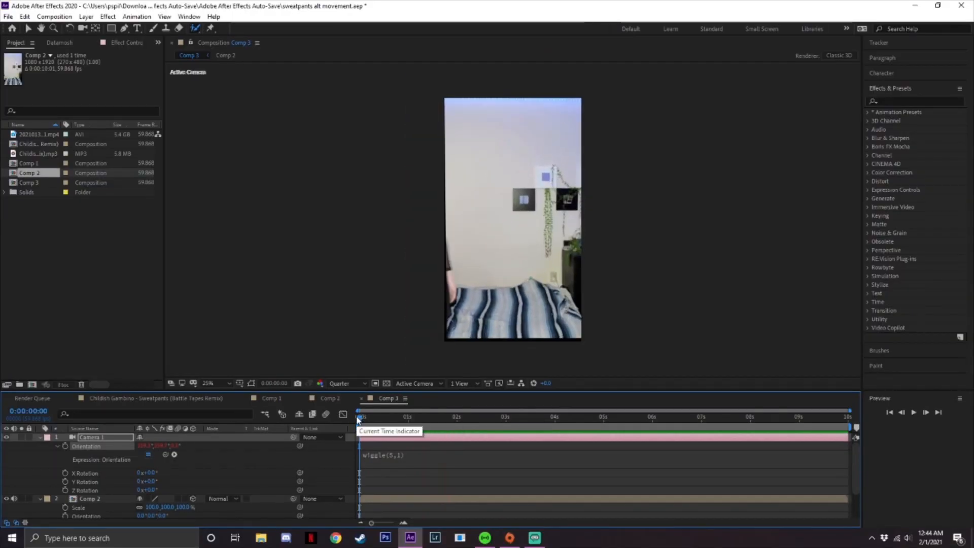
Scale the nested Comp 2 layer to 106% and play Comp 3 from the beginning to check the frame edges.
left_click(99, 500)
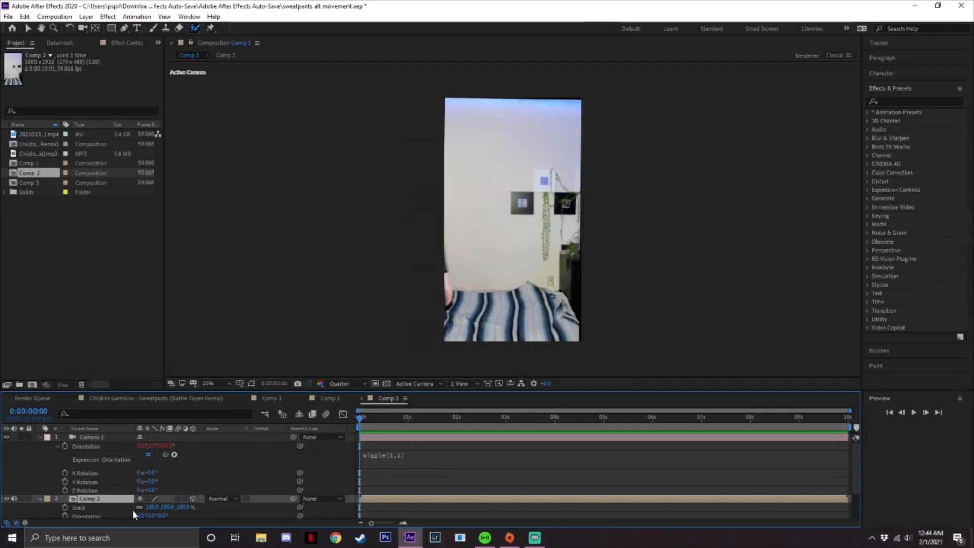
left_click(152, 507)
type("106")
key("Return")
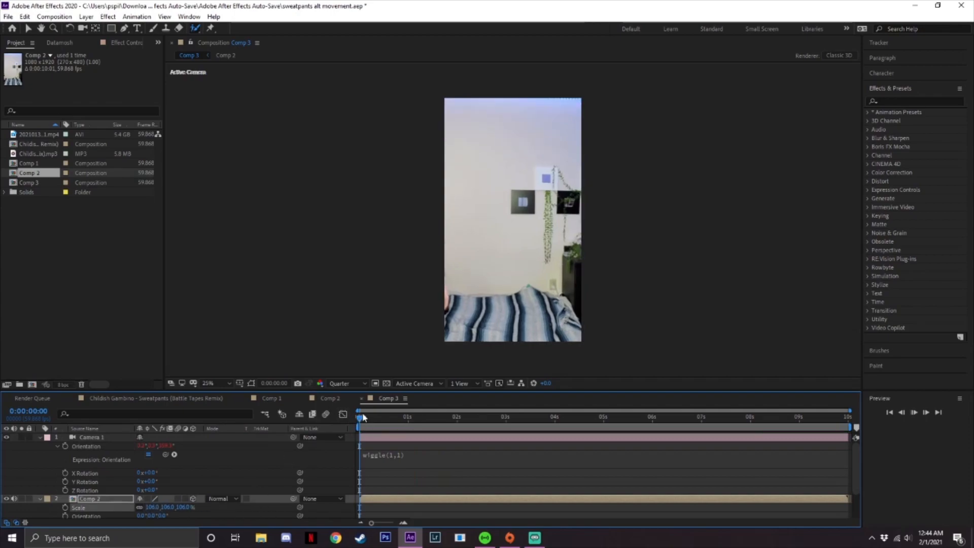
key("space")
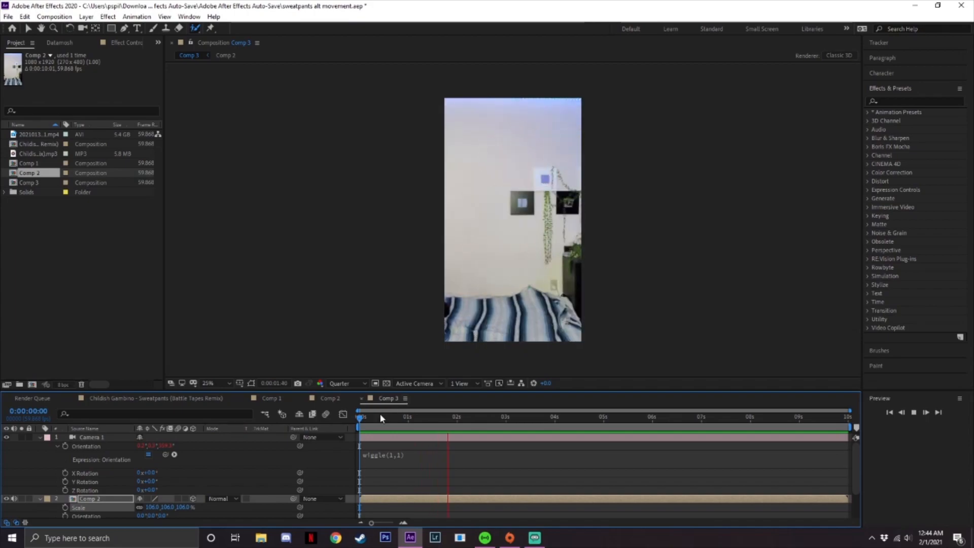
left_click(362, 417)
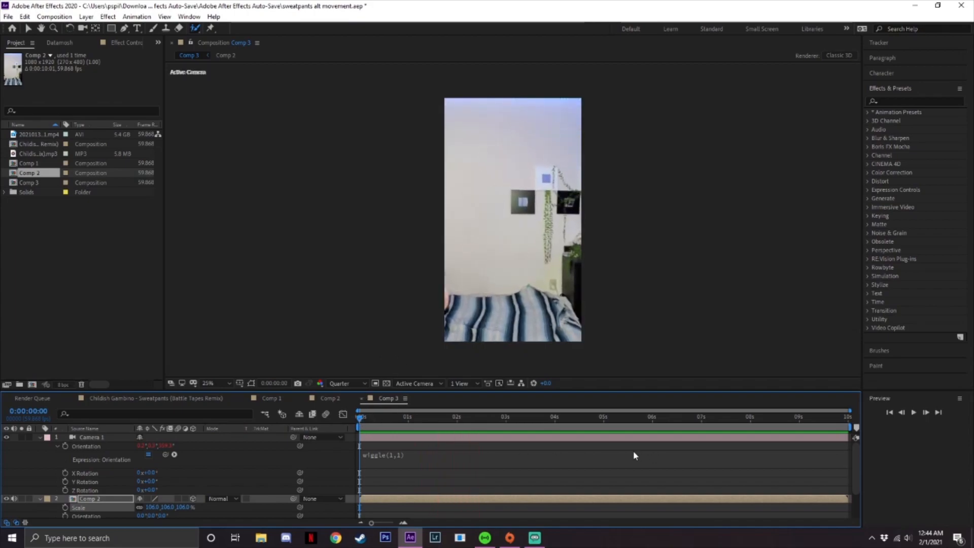